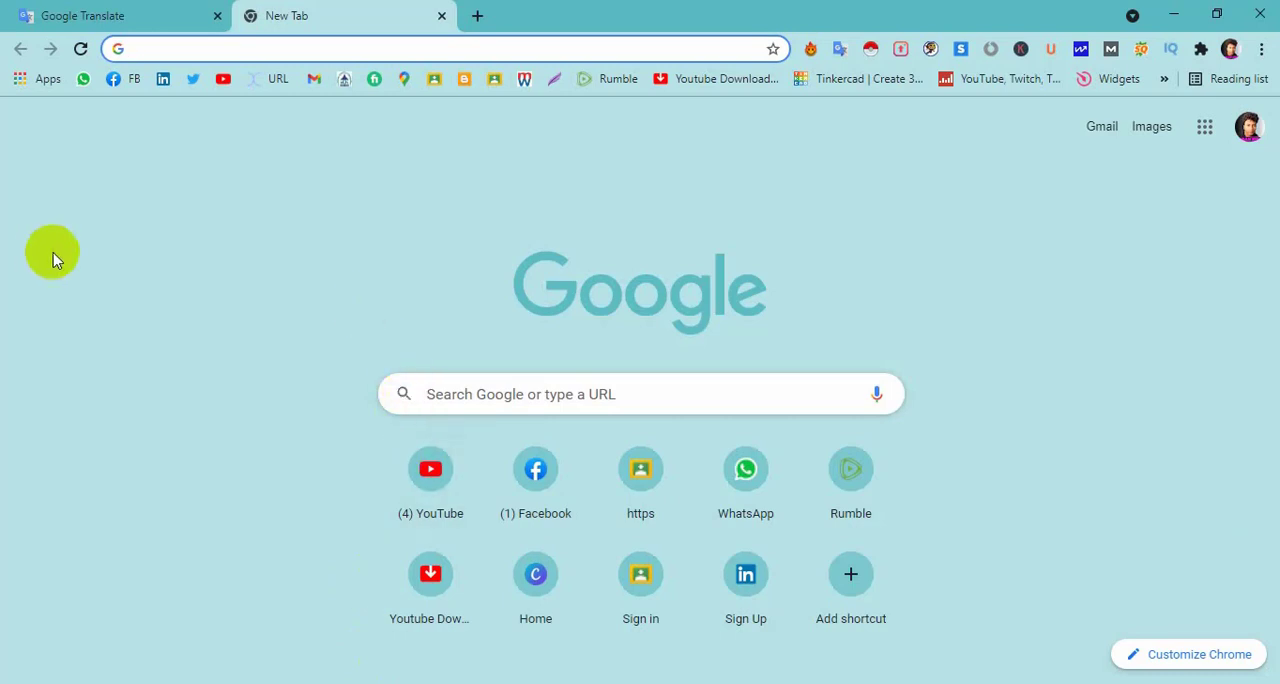
Open the canva.com website in the new browser tab.
{"action": "left_click", "coordinate": [200, 49]}
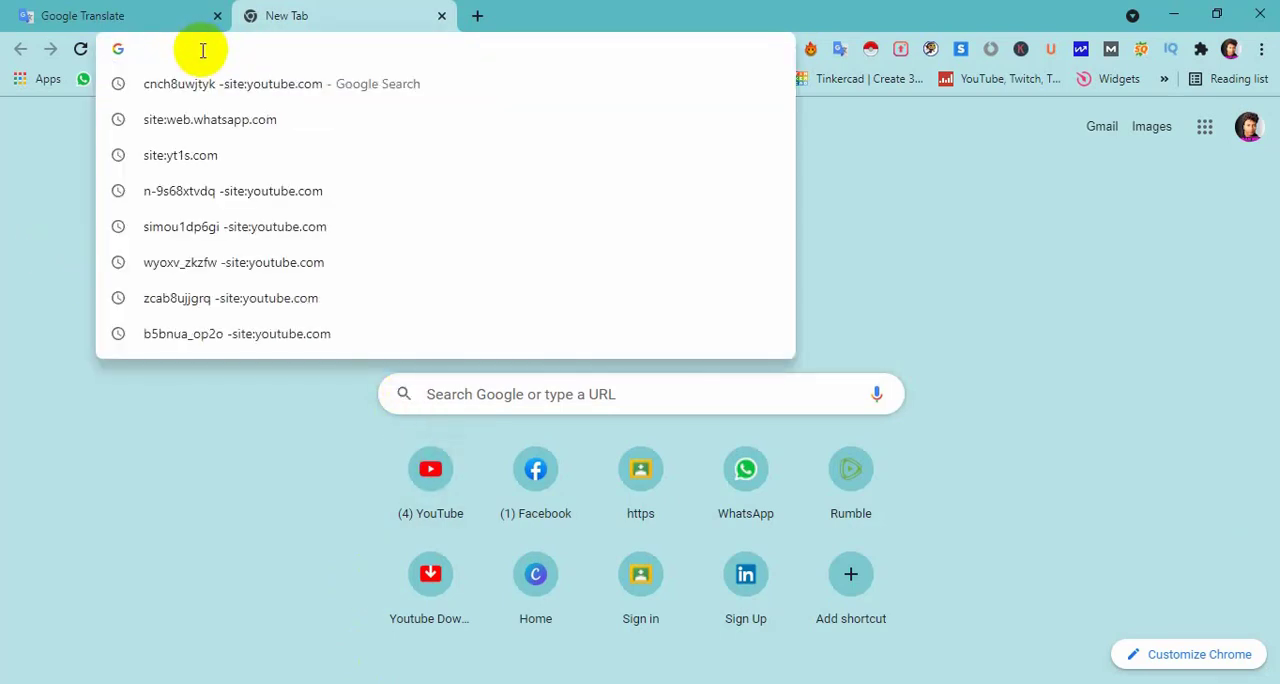
{"action": "type", "text": "canva.com"}
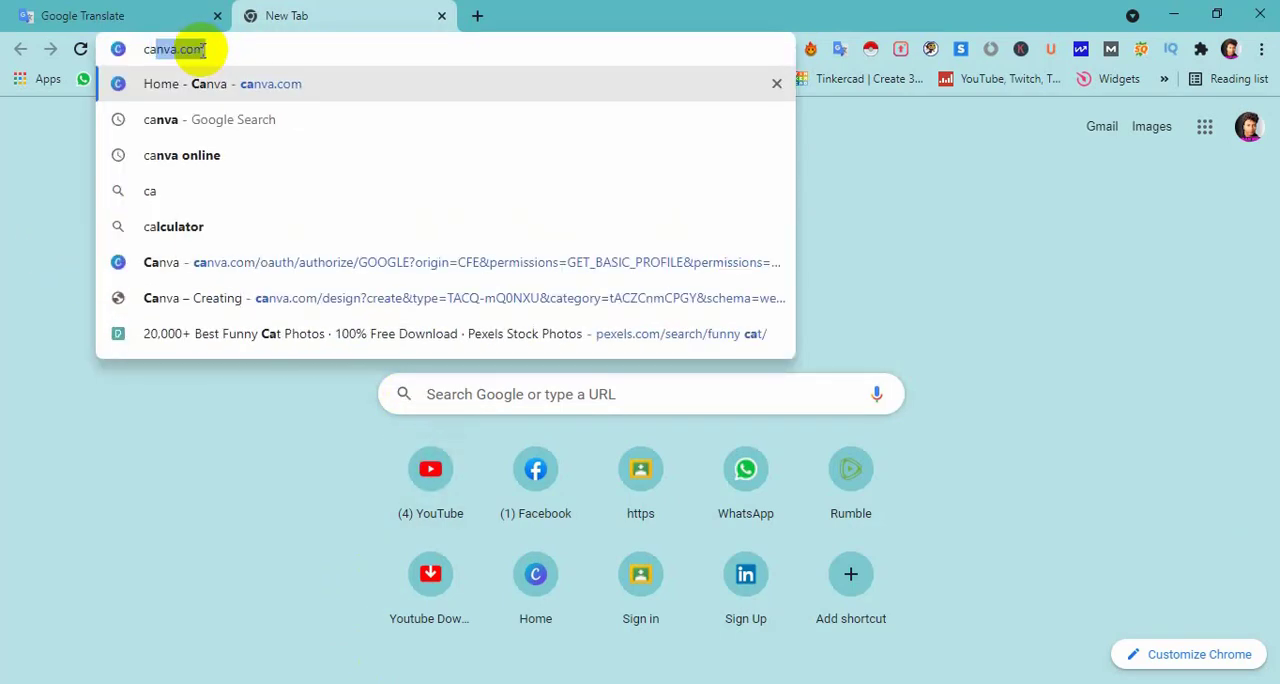
{"action": "key", "text": "Return"}
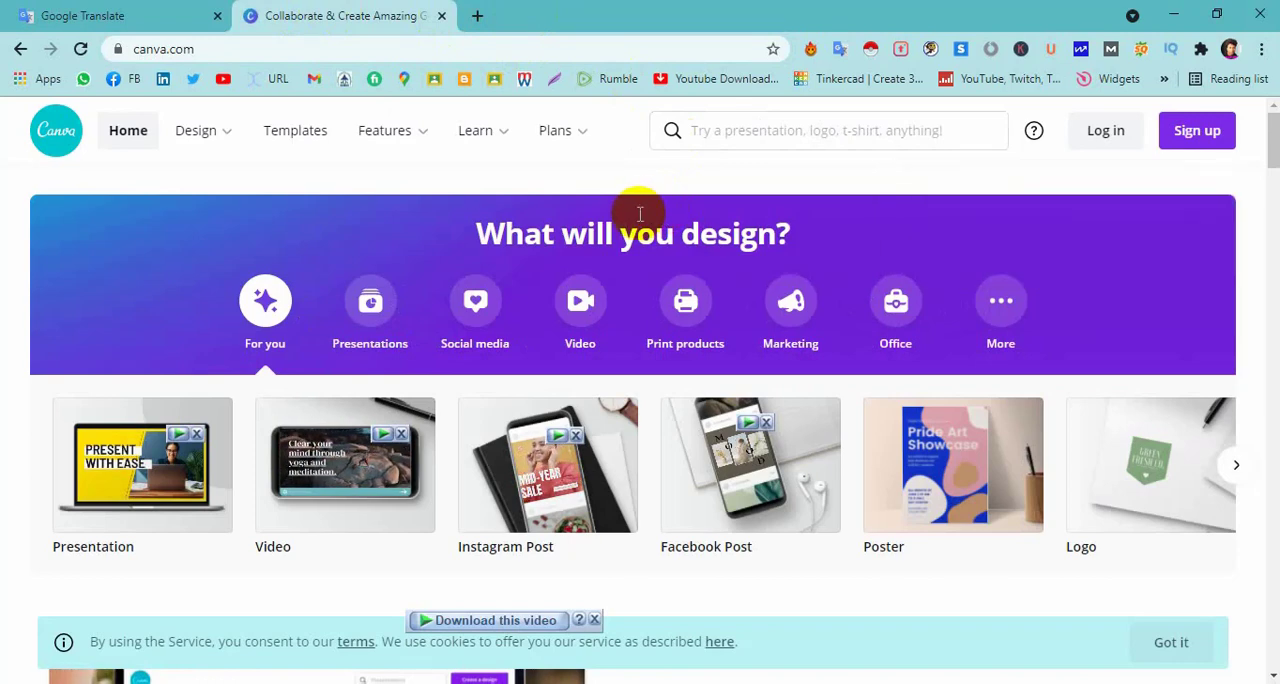
Log in to the Canva account and postpone the email confirmation.
{"action": "left_click", "coordinate": [1110, 133]}
{"action": "left_click", "coordinate": [466, 552]}
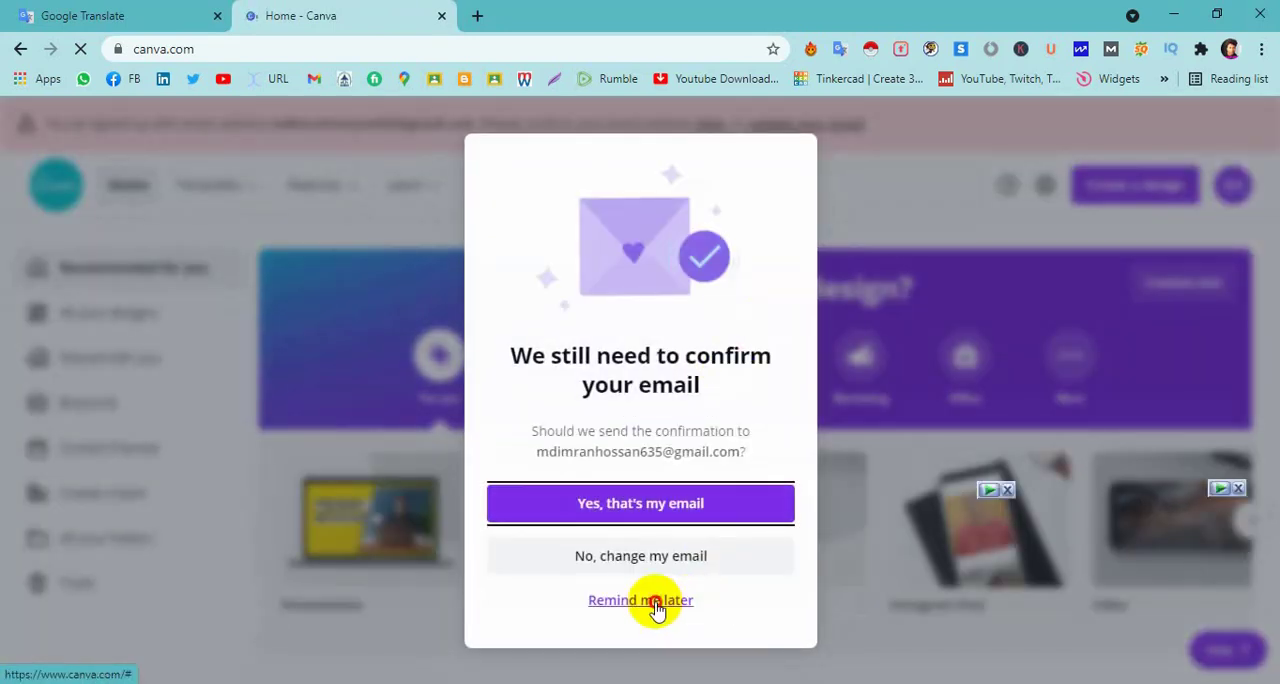
{"action": "left_click", "coordinate": [650, 598]}
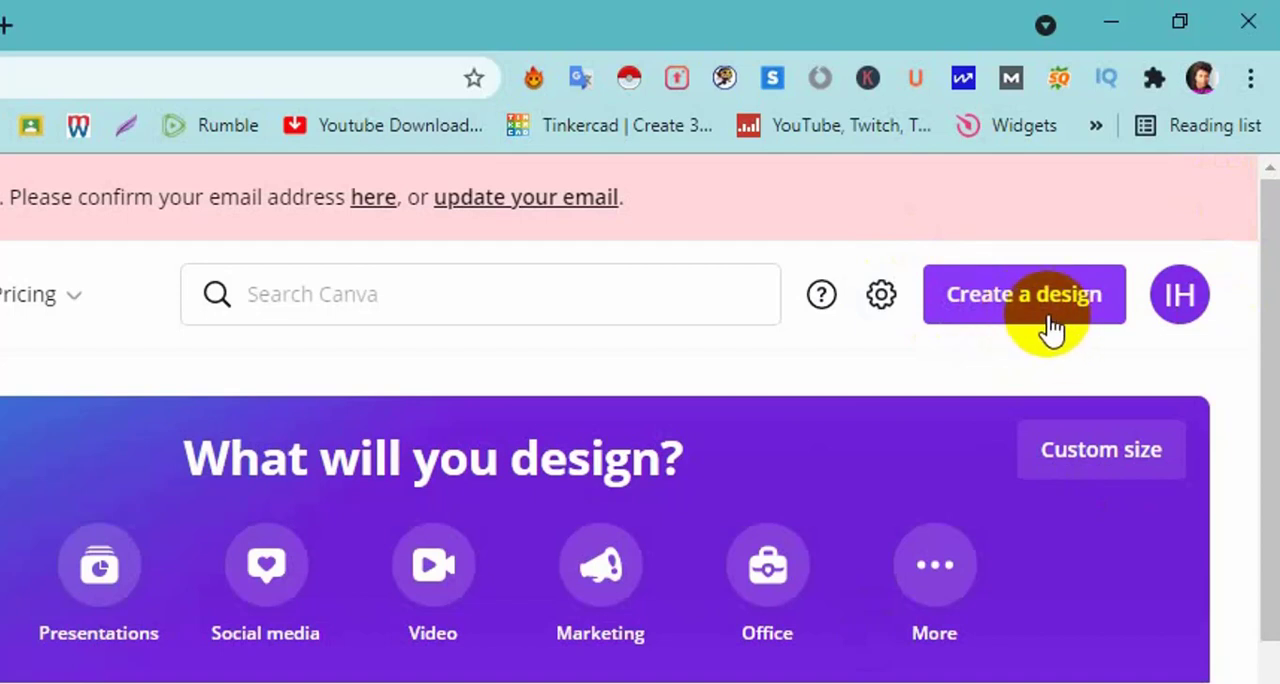
Create a new YouTube Thumbnail design at 1280 × 720 px.
{"action": "left_click", "coordinate": [1014, 313]}
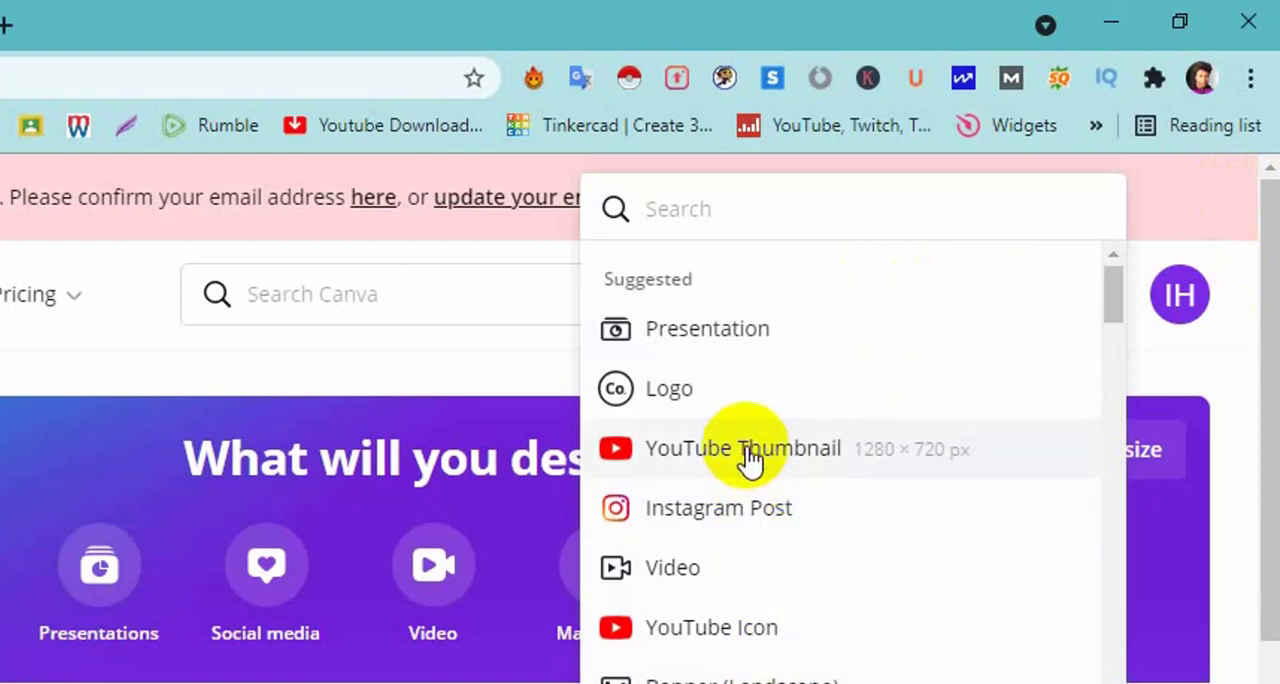
{"action": "scroll", "coordinate": [756, 510], "scroll_direction": "down", "scroll_amount": 2}
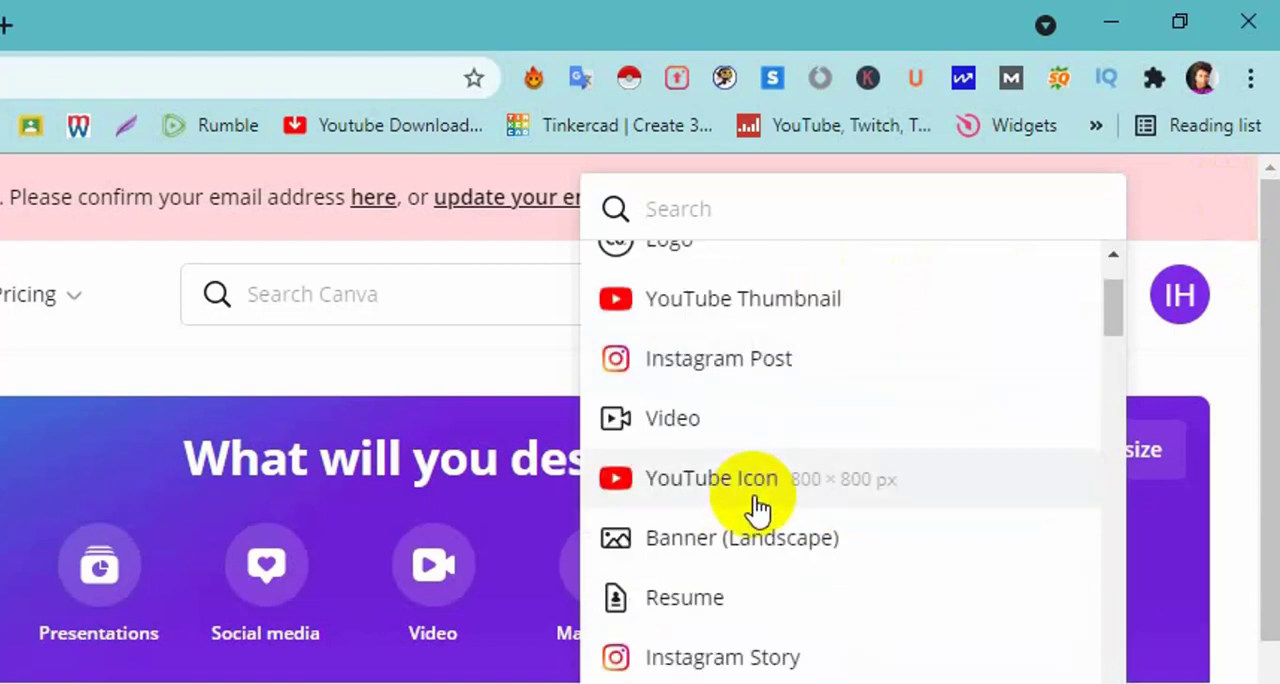
{"action": "scroll", "coordinate": [757, 509], "scroll_direction": "up", "scroll_amount": 2}
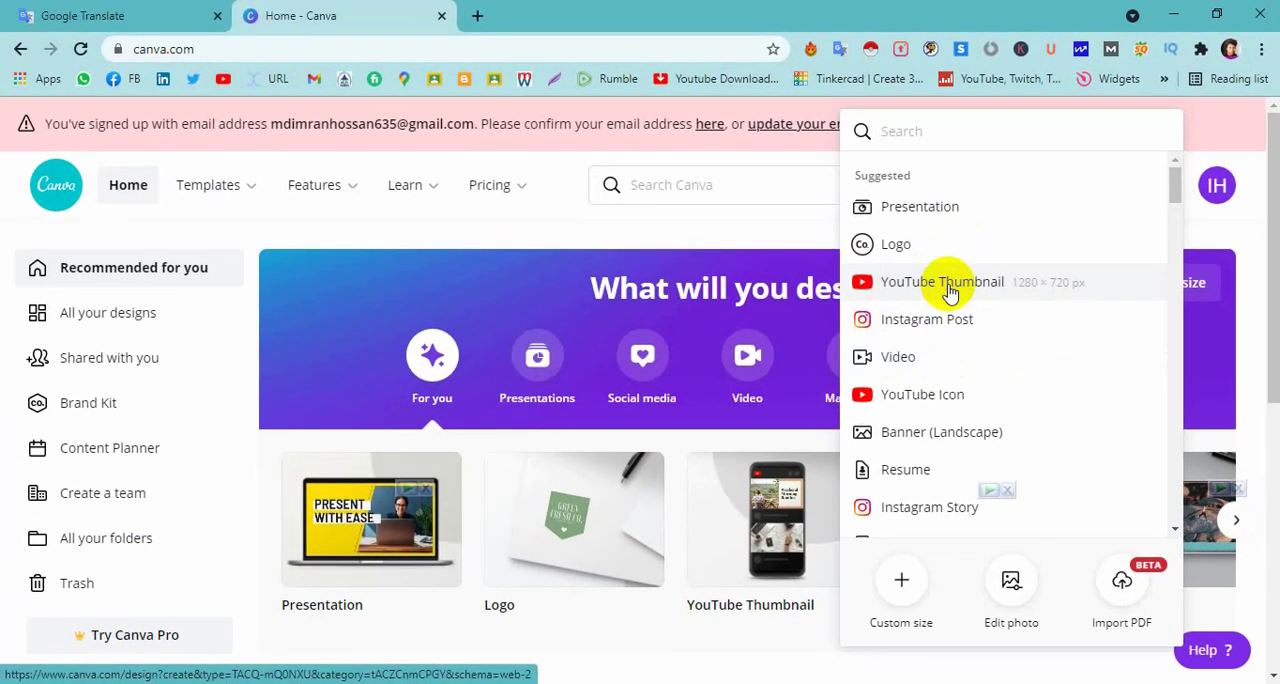
{"action": "left_click", "coordinate": [755, 460]}
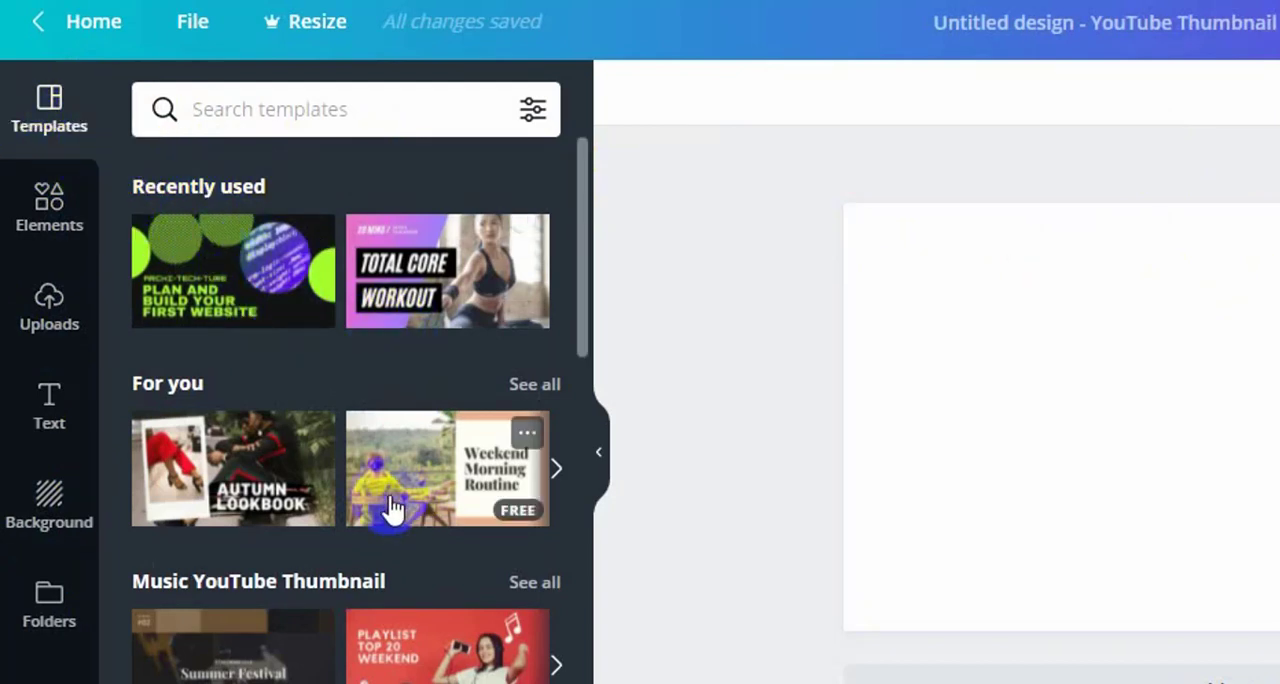
Browse the thumbnail templates and apply the recently used "Plan and Build Your First Website" template to the blank page.
{"action": "scroll", "coordinate": [398, 455], "scroll_direction": "down", "scroll_amount": 2}
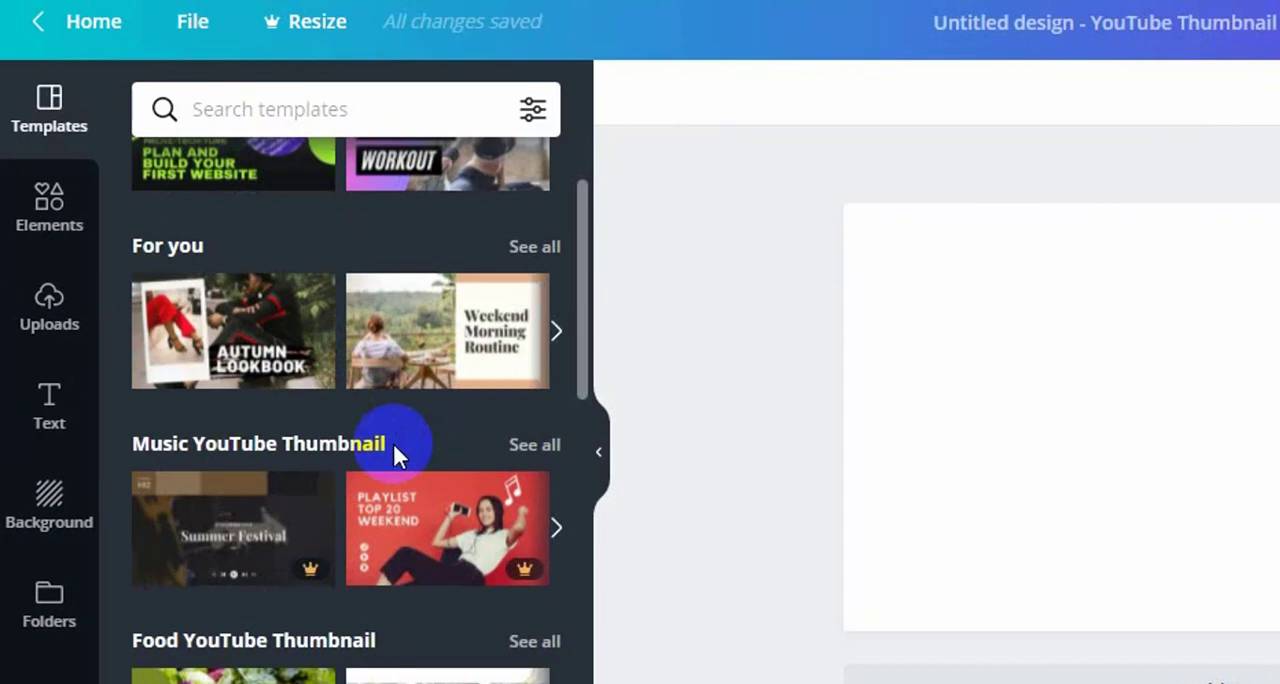
{"action": "scroll", "coordinate": [394, 448], "scroll_direction": "down", "scroll_amount": 2}
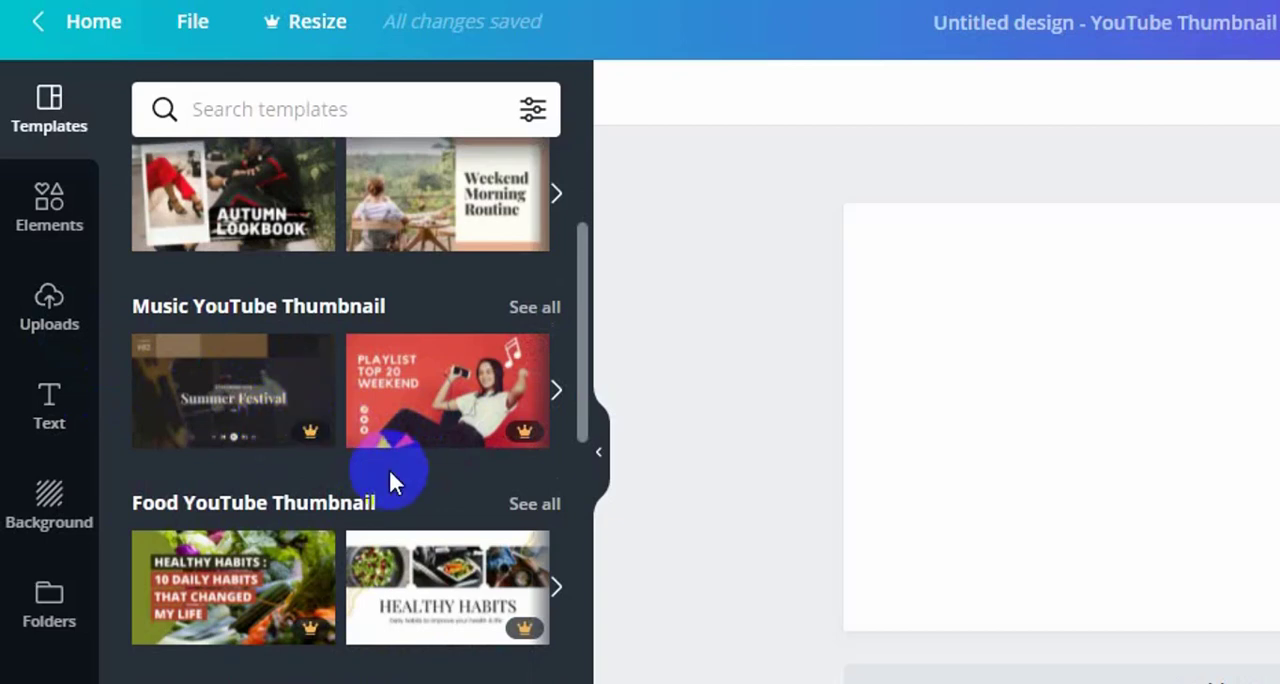
{"action": "scroll", "coordinate": [388, 467], "scroll_direction": "up", "scroll_amount": 2}
{"action": "scroll", "coordinate": [390, 480], "scroll_direction": "up", "scroll_amount": 2}
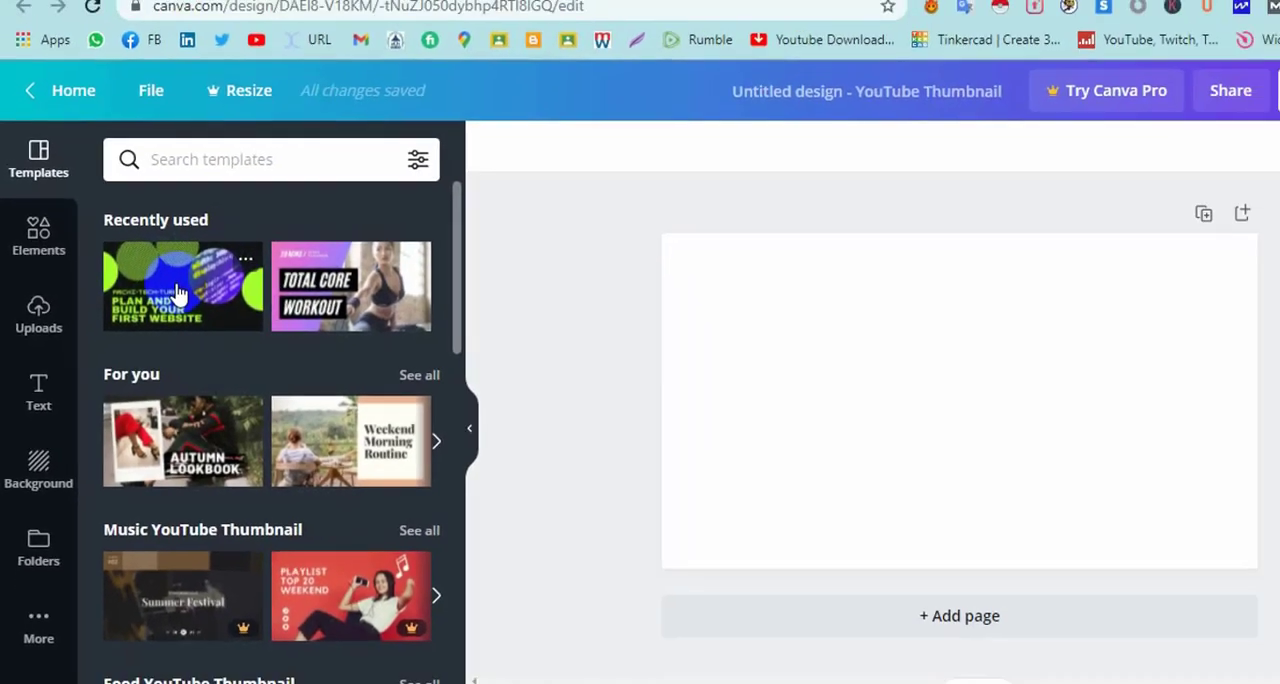
{"action": "left_click", "coordinate": [225, 279]}
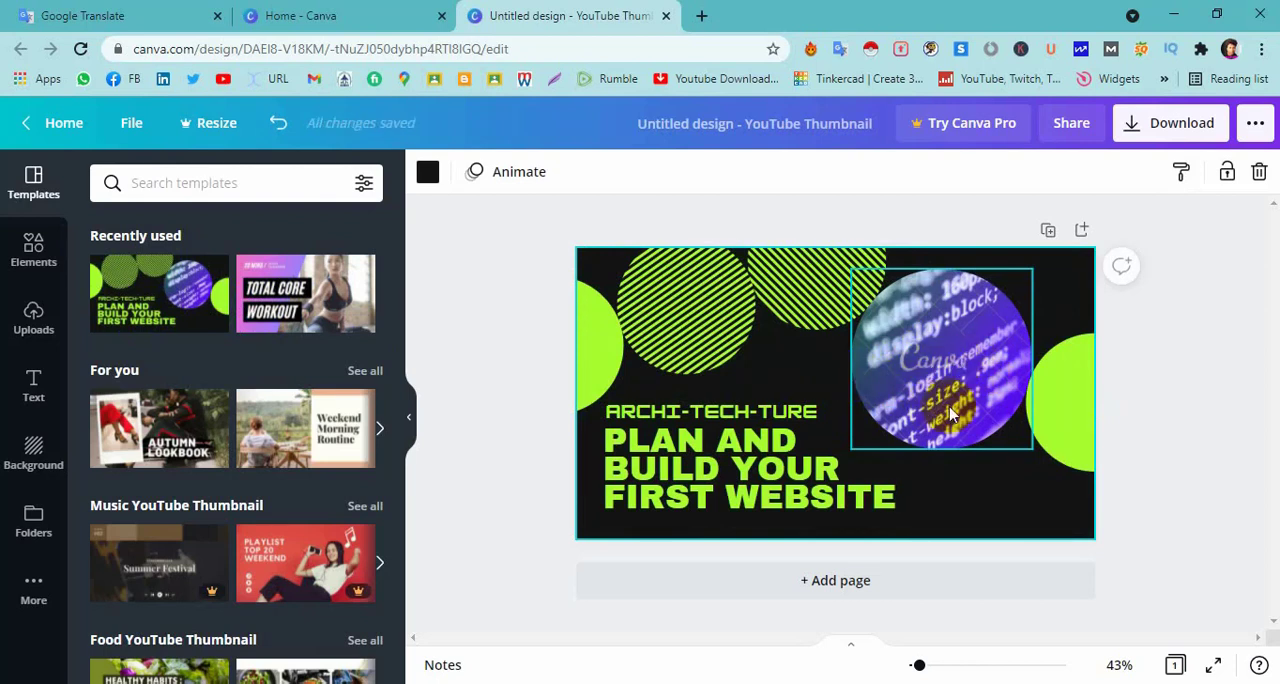
Delete the round code photo from the design together with its empty circular frame.
{"action": "left_click", "coordinate": [944, 387]}
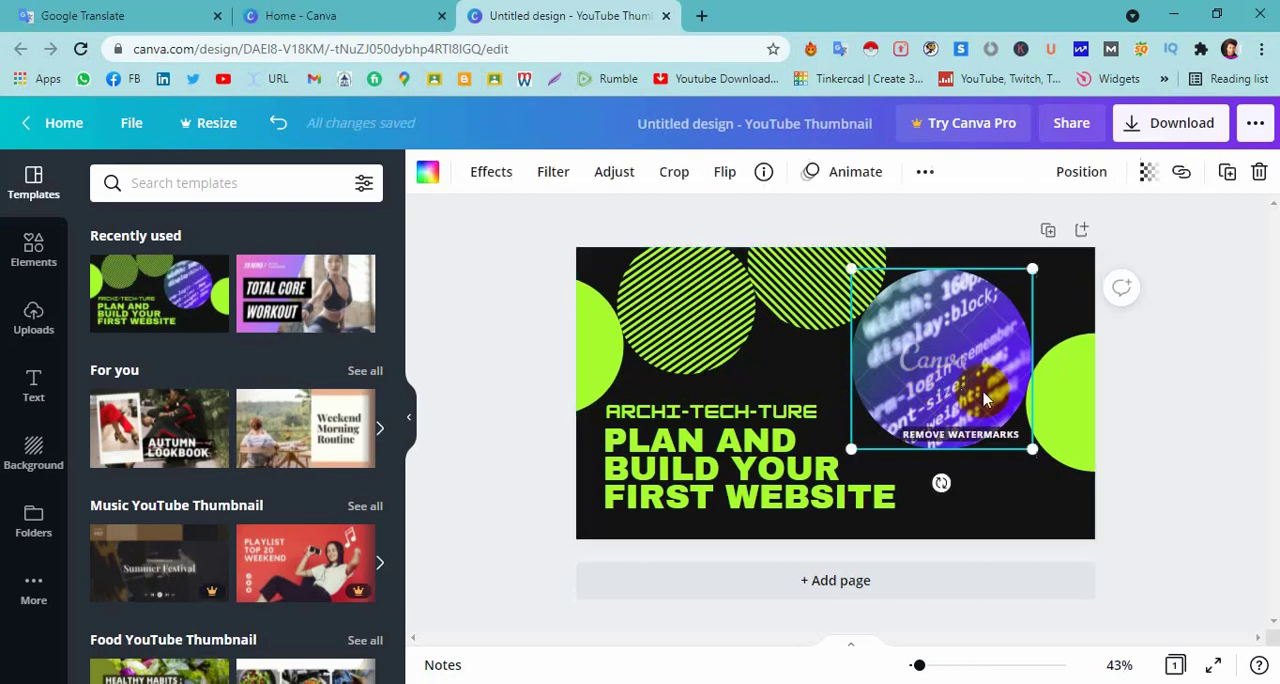
{"action": "key", "text": "Delete"}
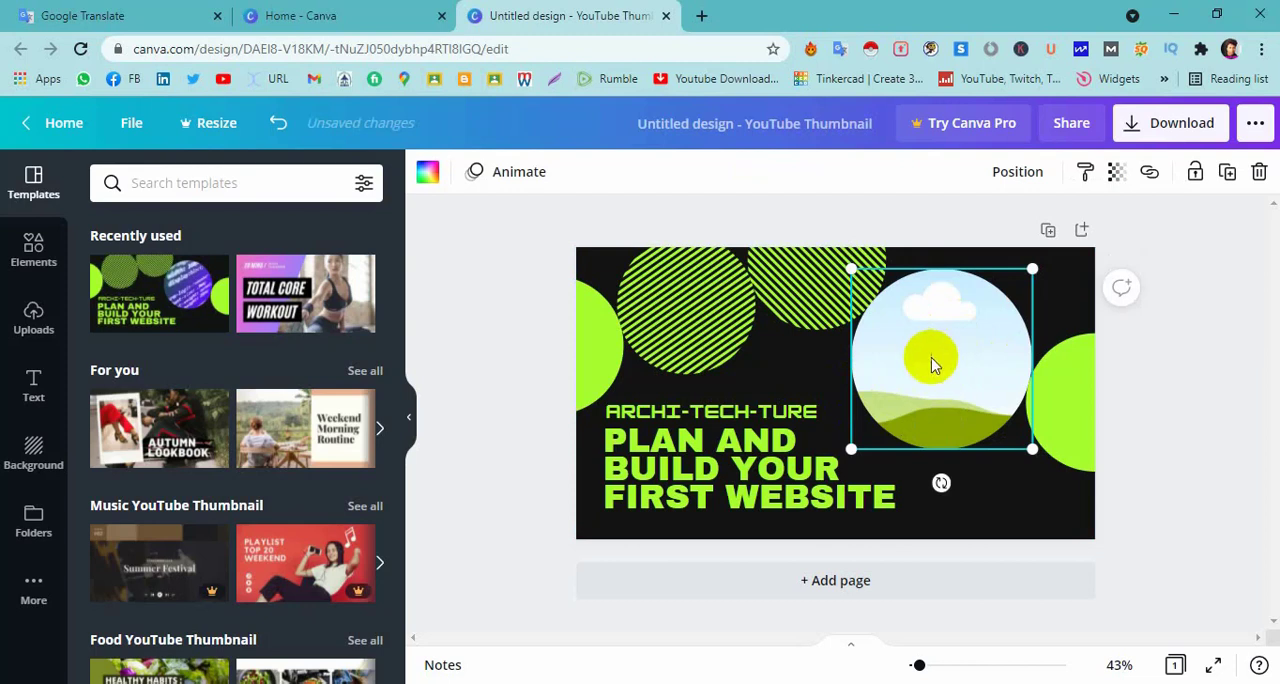
{"action": "key", "text": "Delete"}
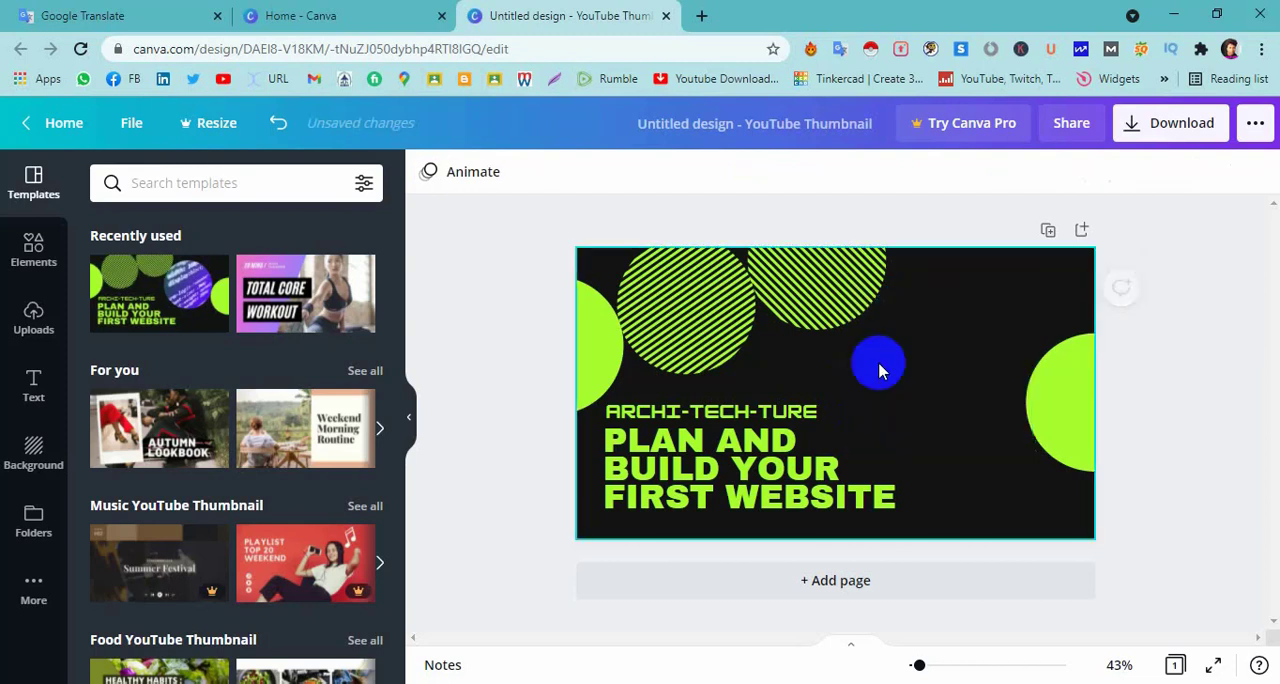
{"action": "left_click", "coordinate": [945, 410]}
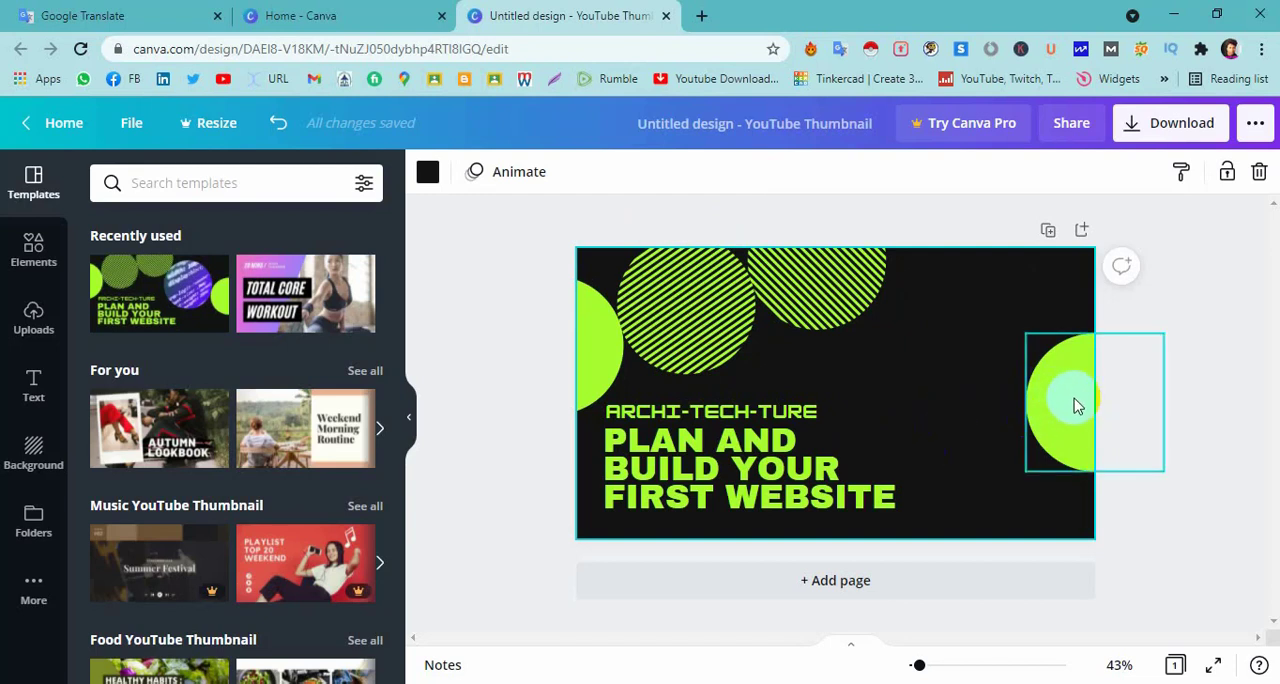
Move the right solid green circle into the design's bottom-right corner and both striped circles to its upper right edge, overlapping each other.
{"action": "left_click_drag", "start_coordinate": [1070, 410], "coordinate": [1066, 551]}
{"action": "left_click", "coordinate": [1194, 360]}
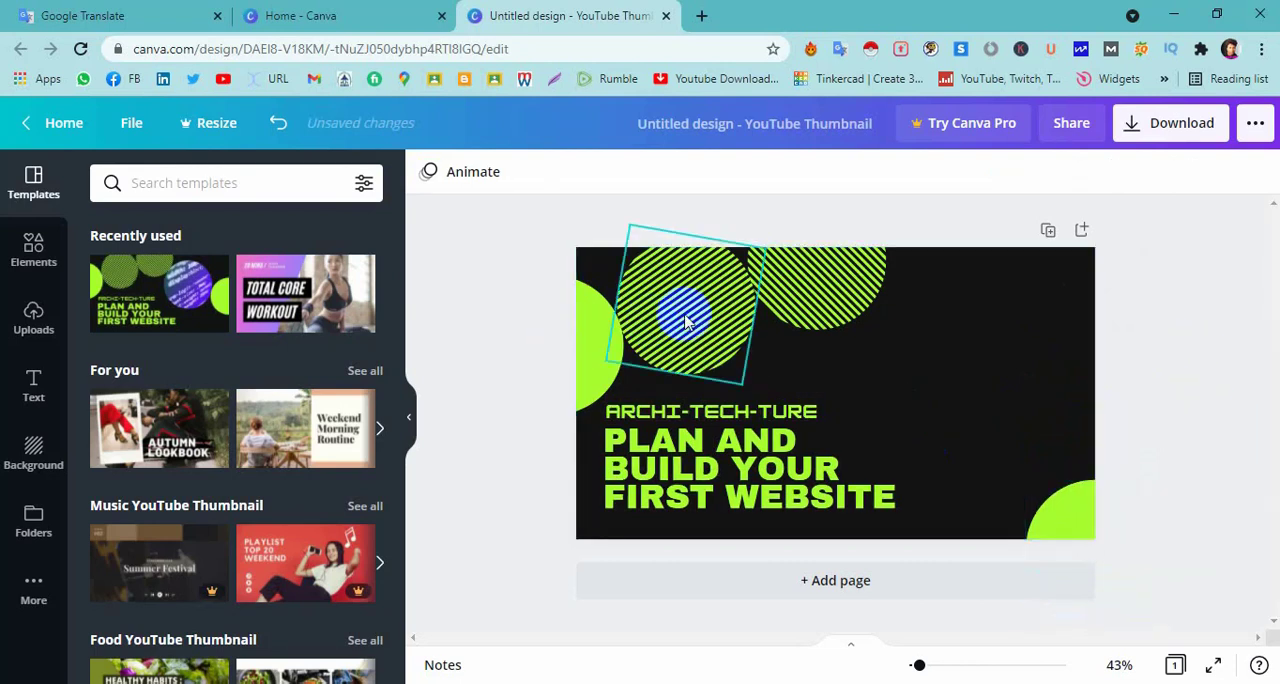
{"action": "left_click_drag", "start_coordinate": [810, 290], "coordinate": [1019, 318]}
{"action": "left_click", "coordinate": [728, 338]}
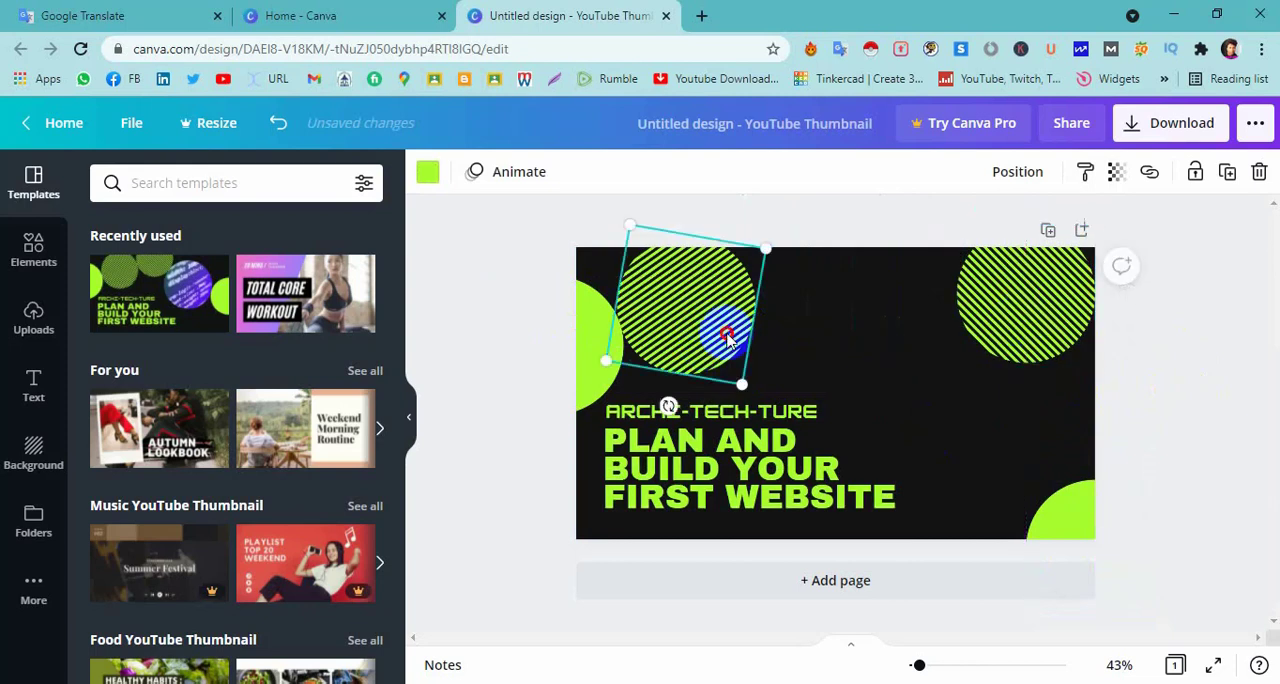
{"action": "left_click_drag", "start_coordinate": [728, 338], "coordinate": [1063, 400]}
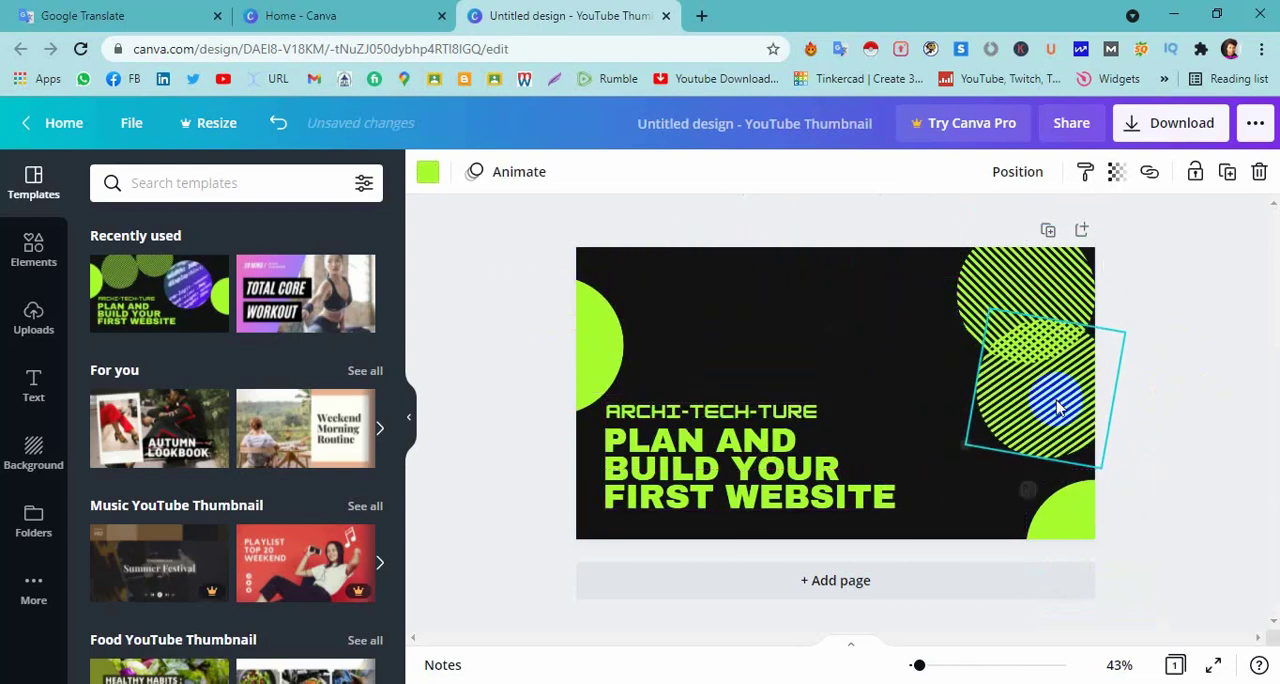
Move the left solid green circle up into the design's top-left corner.
{"action": "left_click_drag", "start_coordinate": [591, 360], "coordinate": [610, 258]}
{"action": "left_click", "coordinate": [1213, 373]}
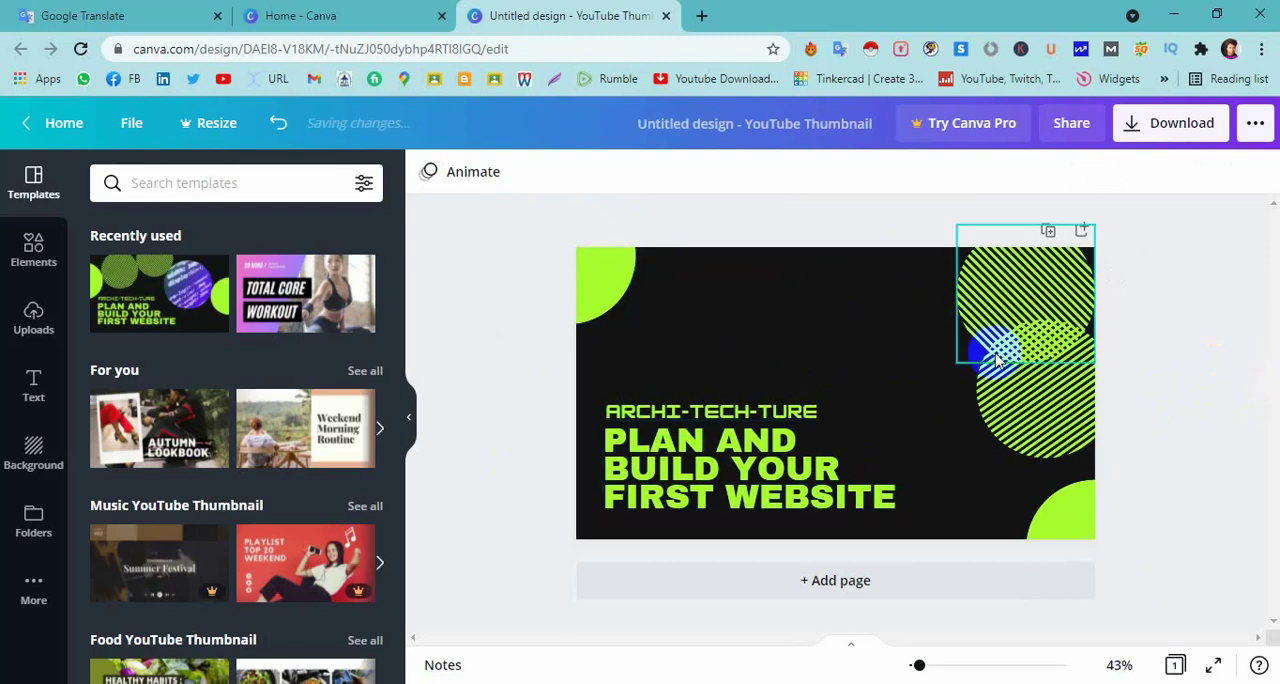
{"action": "left_click", "coordinate": [1191, 342]}
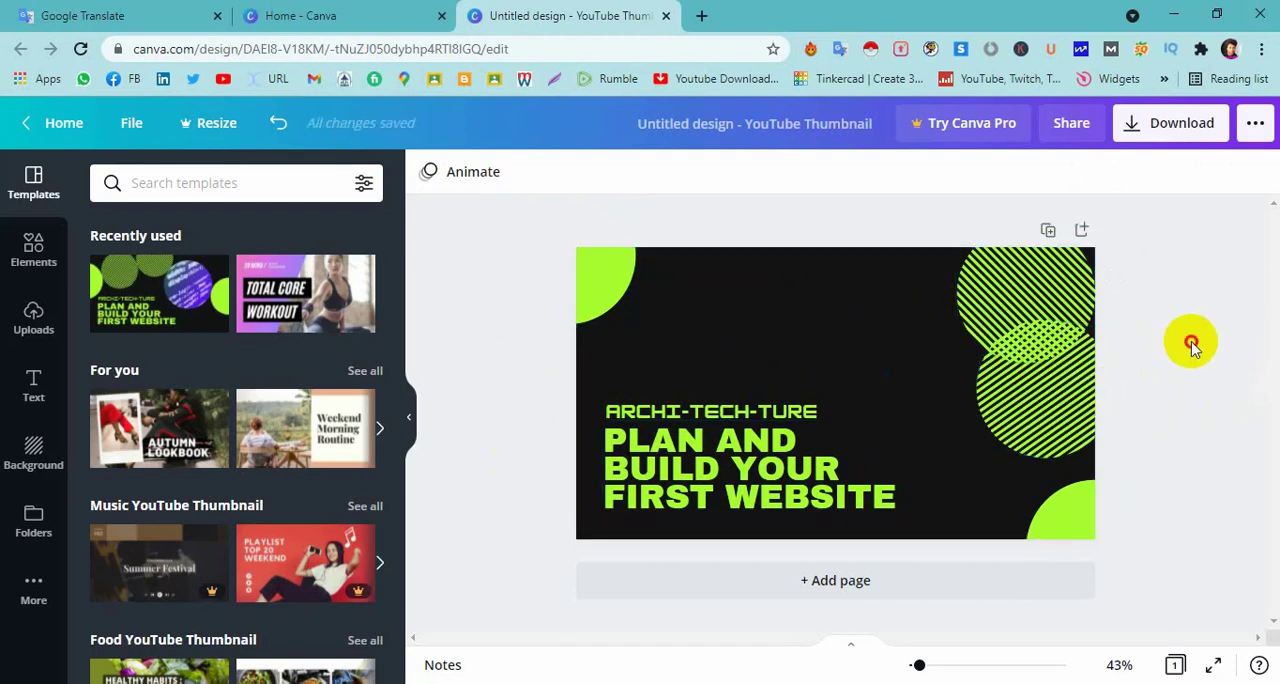
Move the headline to the upper part of the design and replace its text with "চাকুরীজীবী এবং" copied from Google Translate.
{"action": "left_click_drag", "start_coordinate": [726, 485], "coordinate": [763, 346]}
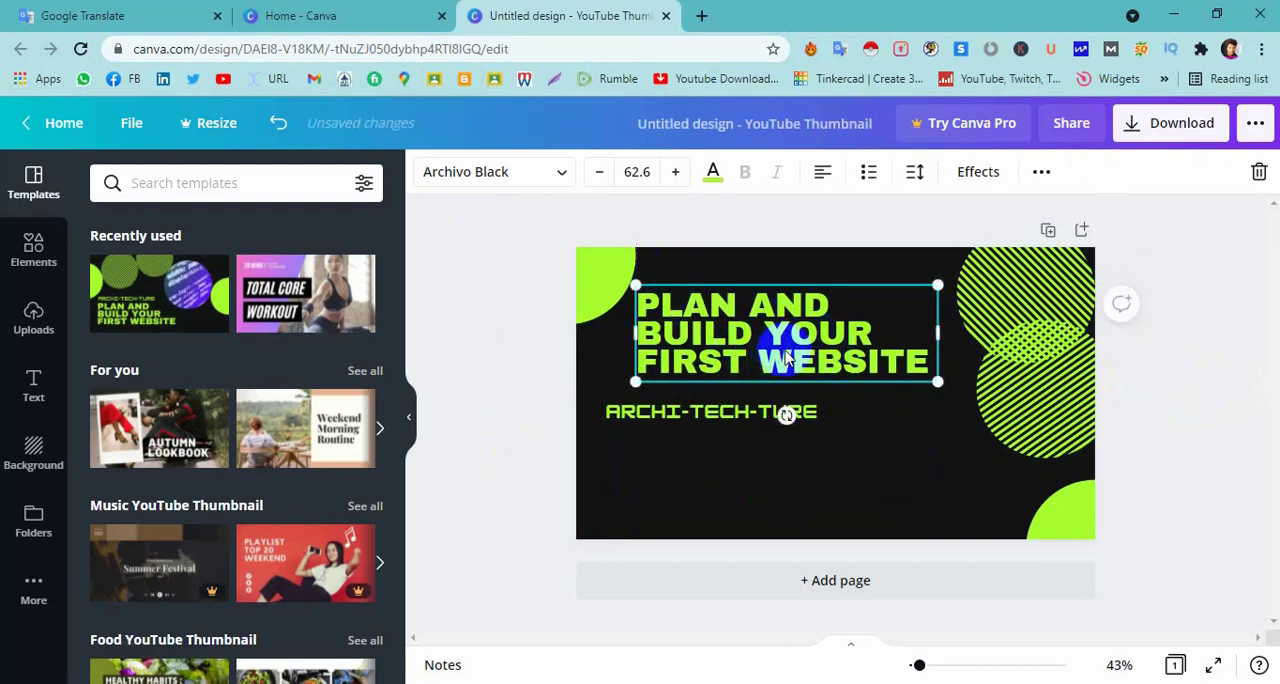
{"action": "left_click", "coordinate": [78, 15]}
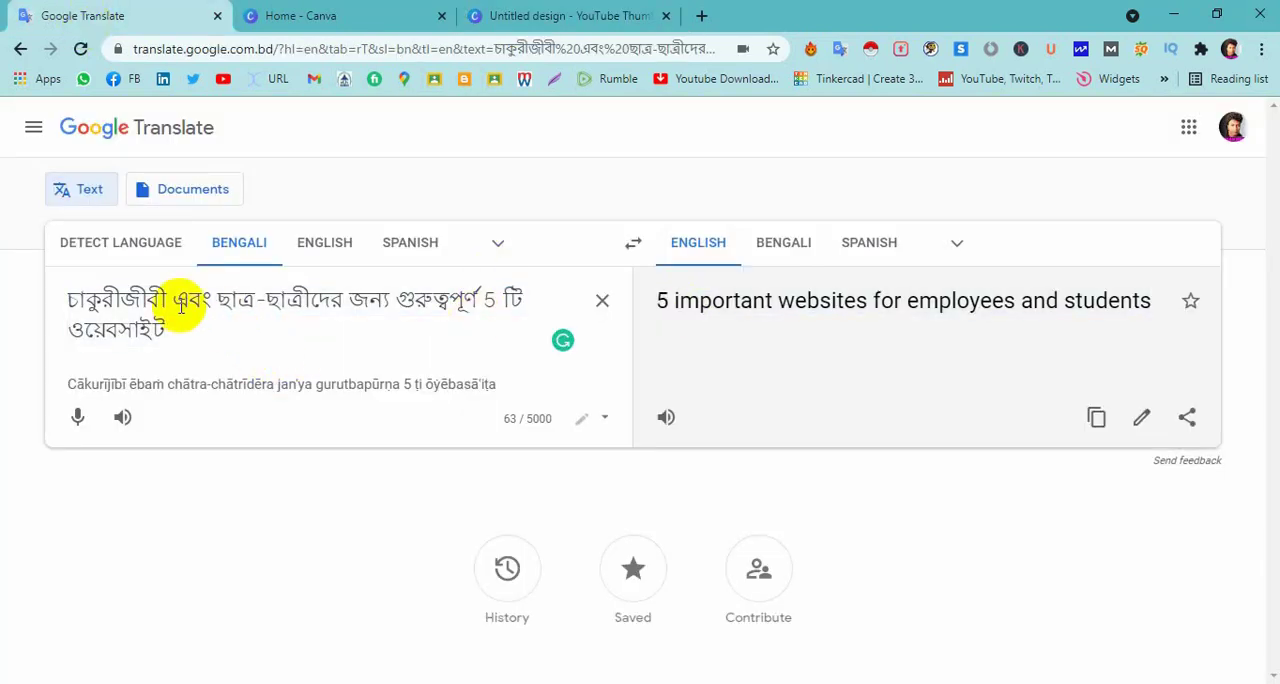
{"action": "left_click_drag", "start_coordinate": [219, 299], "coordinate": [90, 297]}
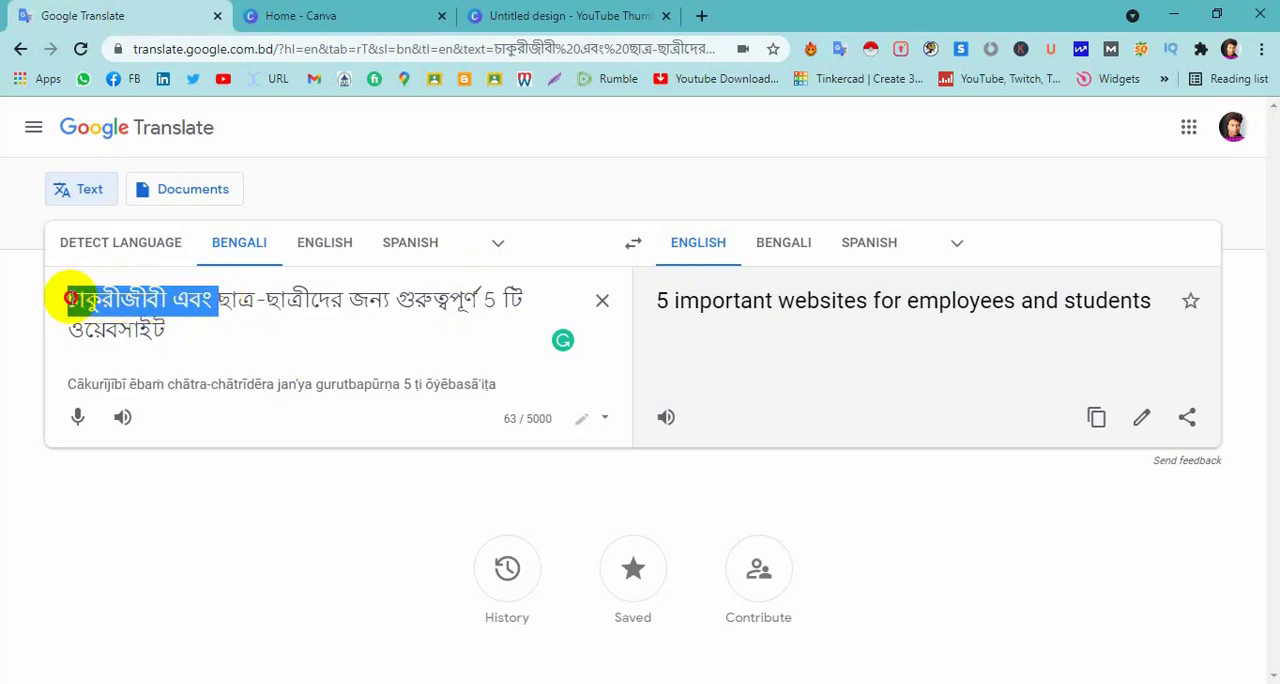
{"action": "left_click", "coordinate": [530, 16]}
{"action": "double_click", "coordinate": [803, 345]}
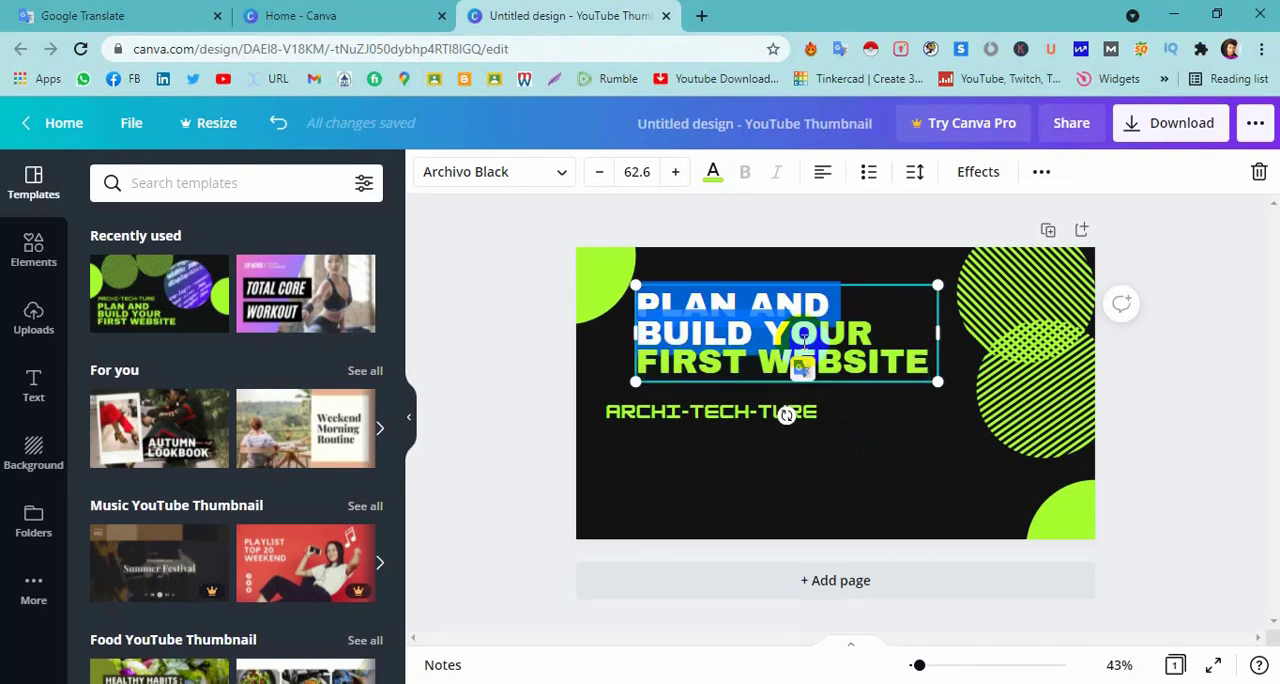
{"action": "triple_click", "coordinate": [803, 341]}
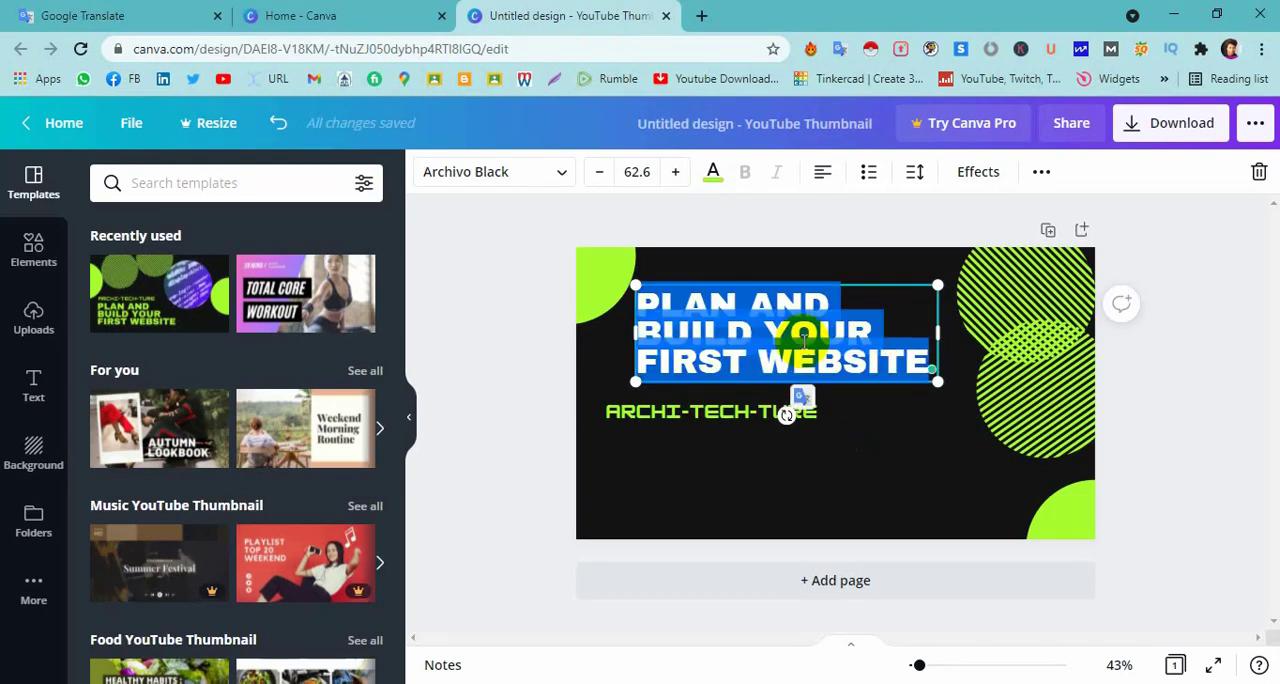
{"action": "type", "text": "চাকুরীজীবী এবং"}
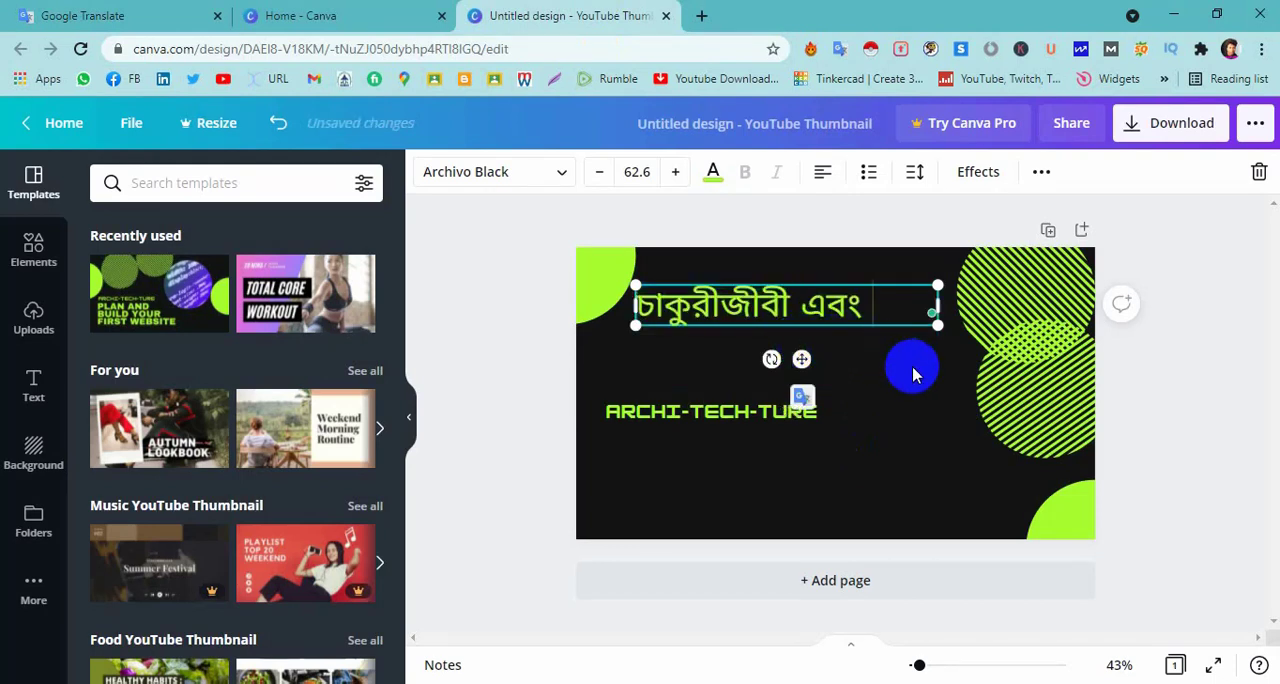
Set the font size of the Bengali headline to 70.
{"action": "left_click", "coordinate": [640, 171]}
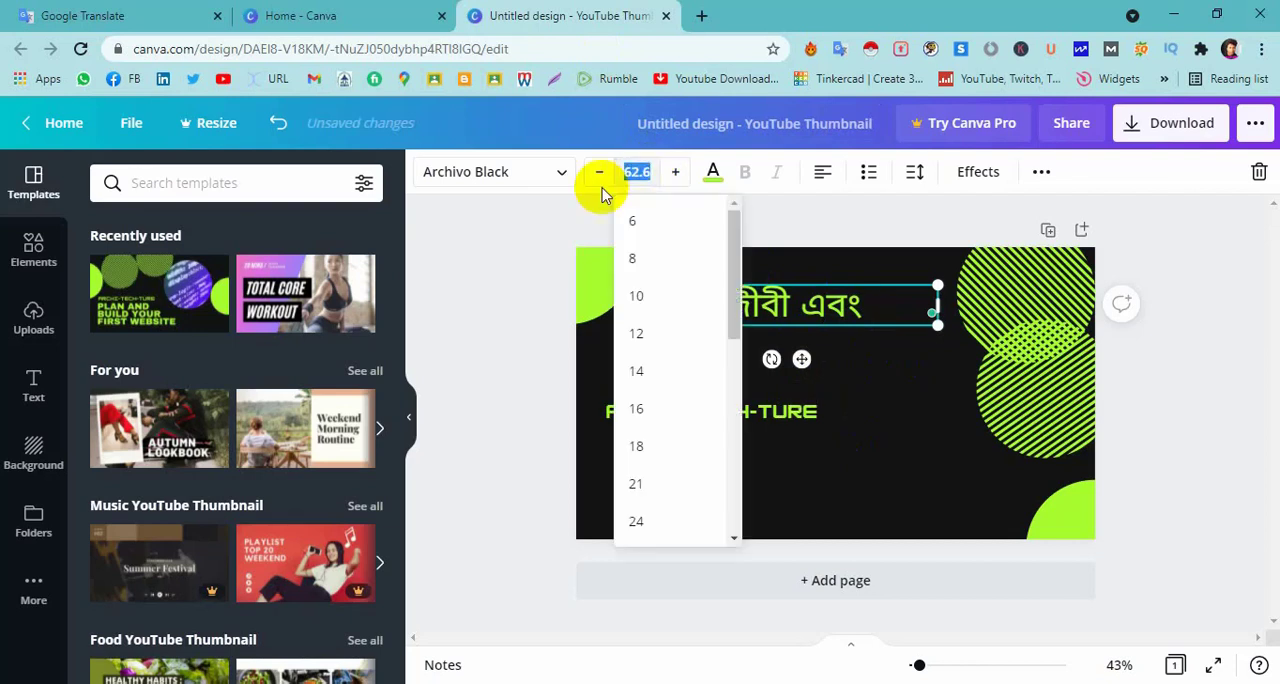
{"action": "left_click", "coordinate": [814, 262]}
{"action": "left_click", "coordinate": [803, 290]}
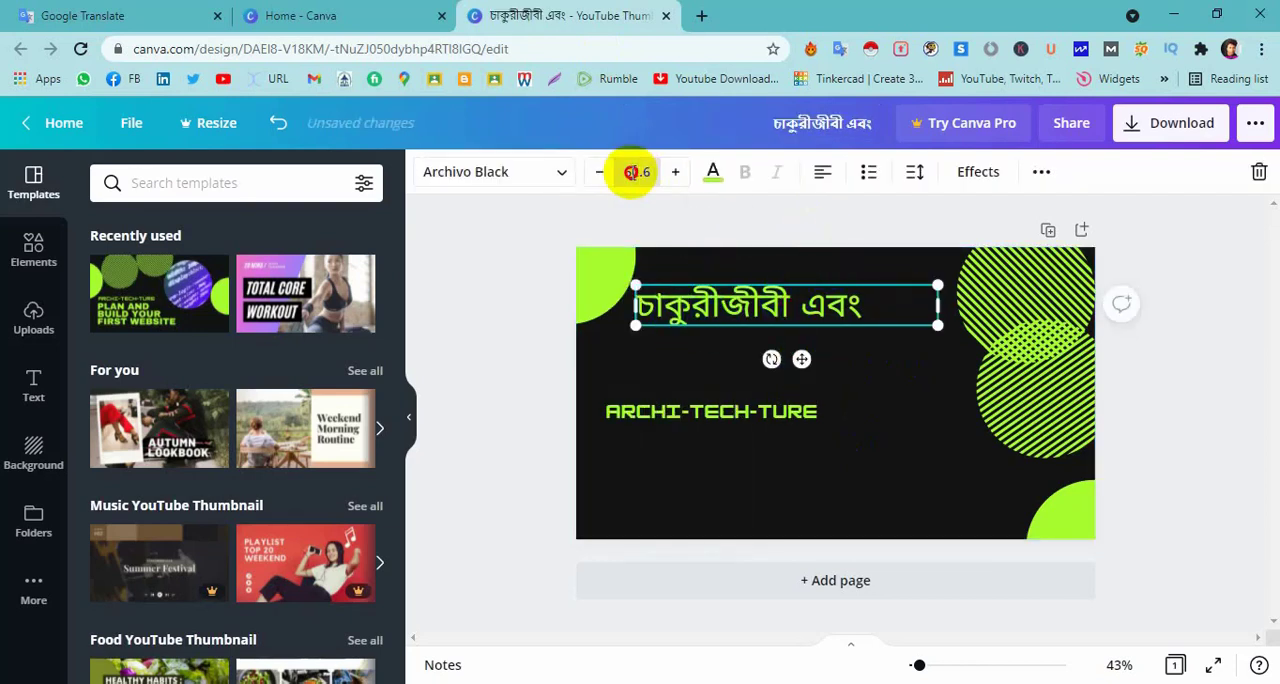
{"action": "left_click", "coordinate": [626, 172]}
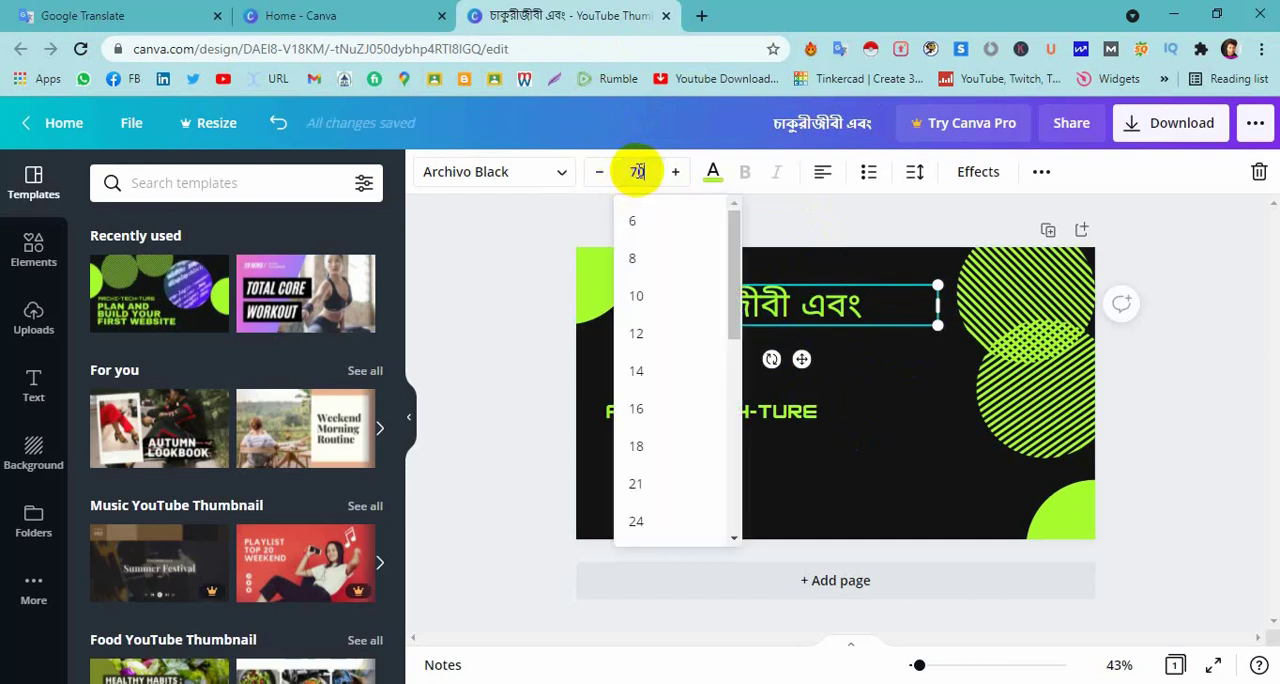
{"action": "key", "text": "Return"}
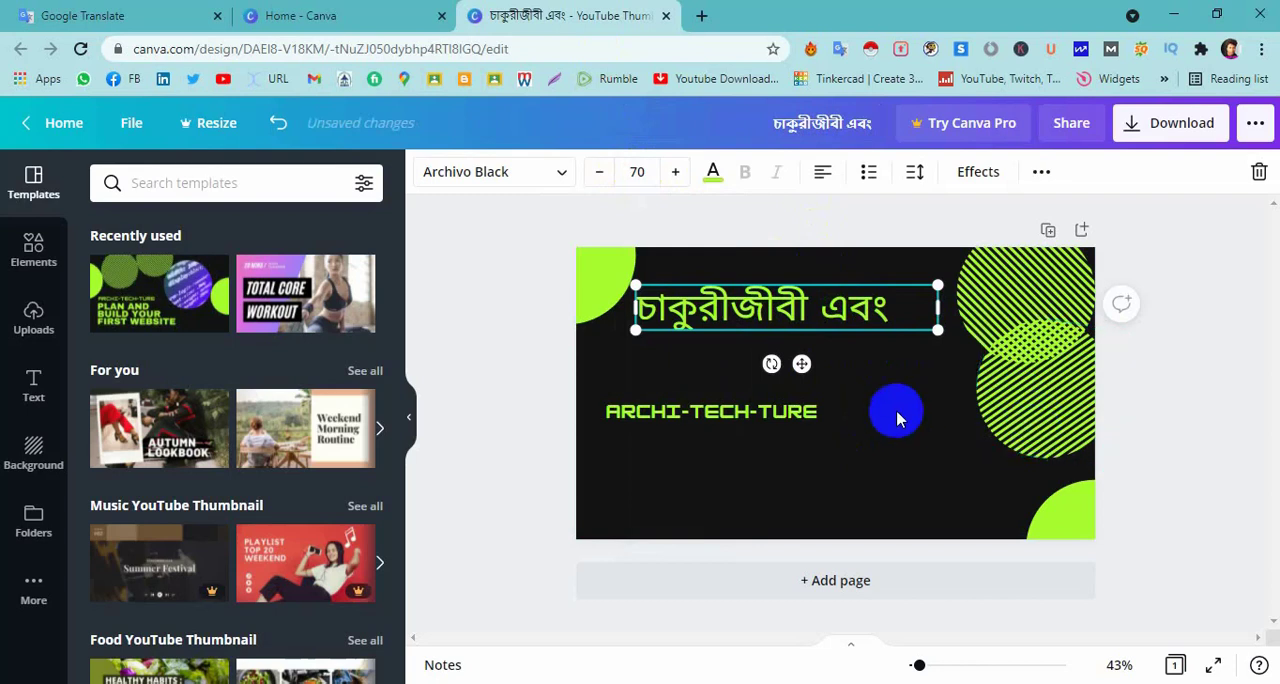
{"action": "left_click", "coordinate": [885, 410]}
Narrow the Bengali headline's text box to fit its words and move it up to the design's top edge.
{"action": "left_click", "coordinate": [881, 318]}
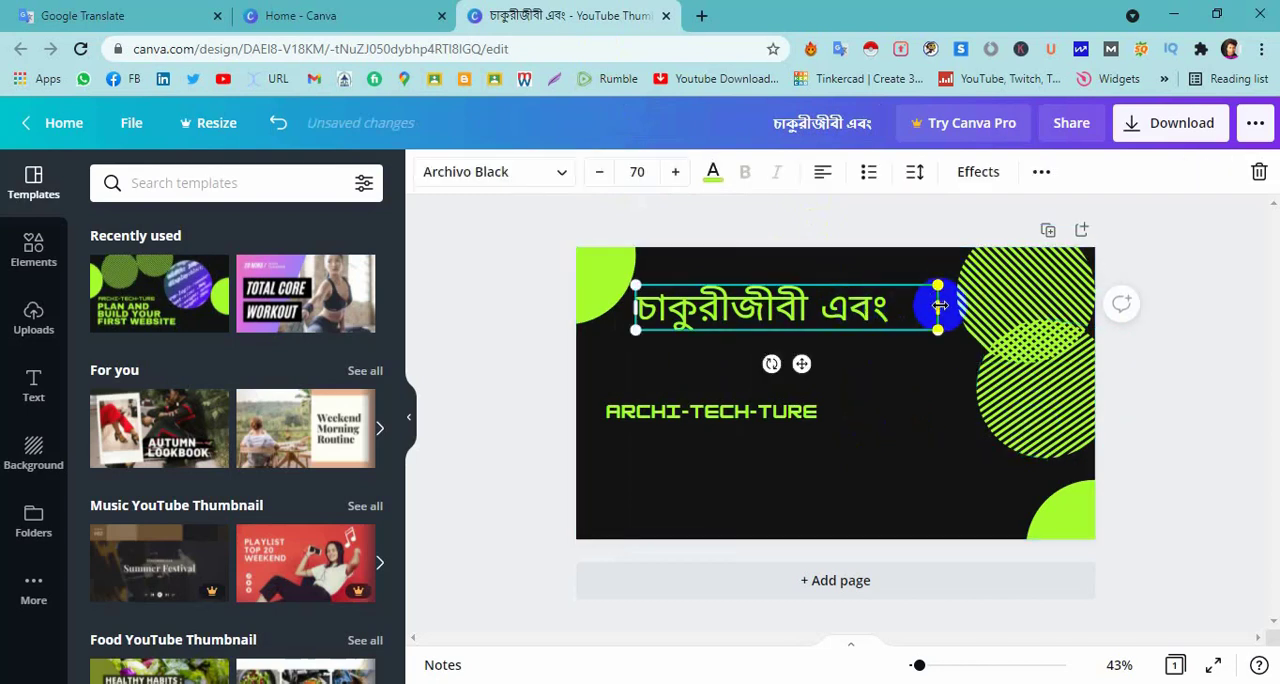
{"action": "left_click_drag", "start_coordinate": [939, 305], "coordinate": [897, 326]}
{"action": "left_click", "coordinate": [762, 318]}
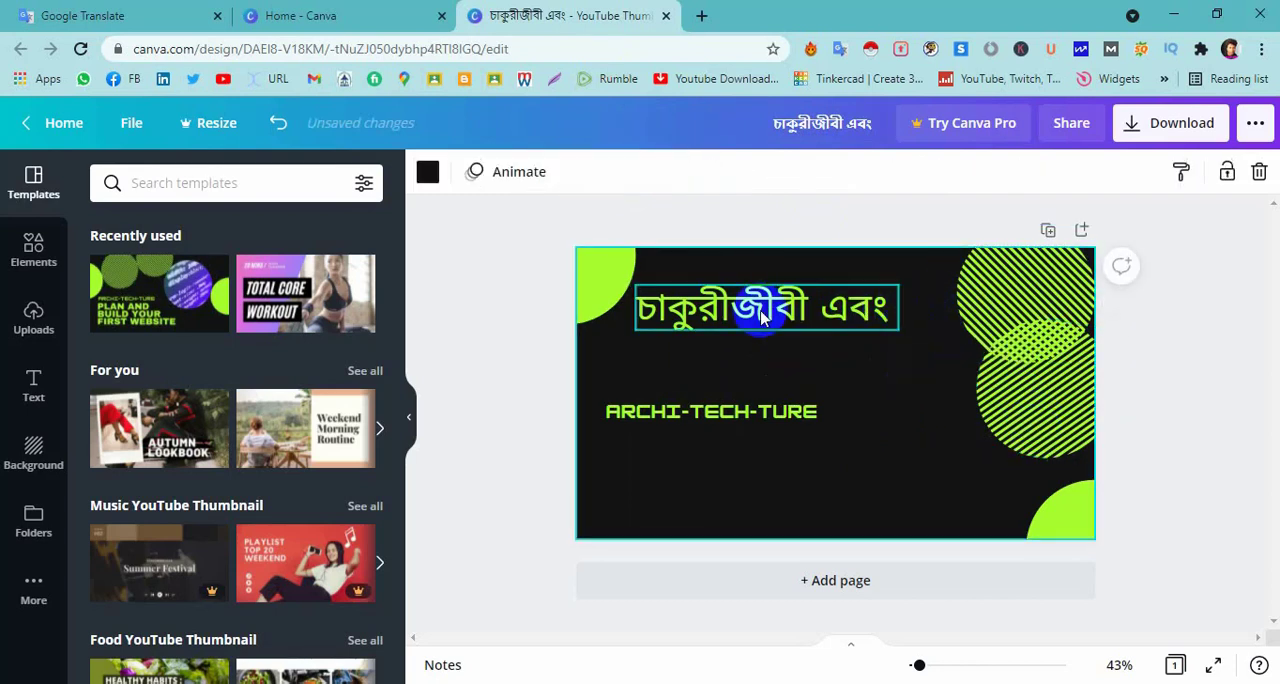
{"action": "left_click", "coordinate": [762, 318]}
{"action": "left_click_drag", "start_coordinate": [762, 318], "coordinate": [779, 281]}
{"action": "left_click", "coordinate": [860, 366]}
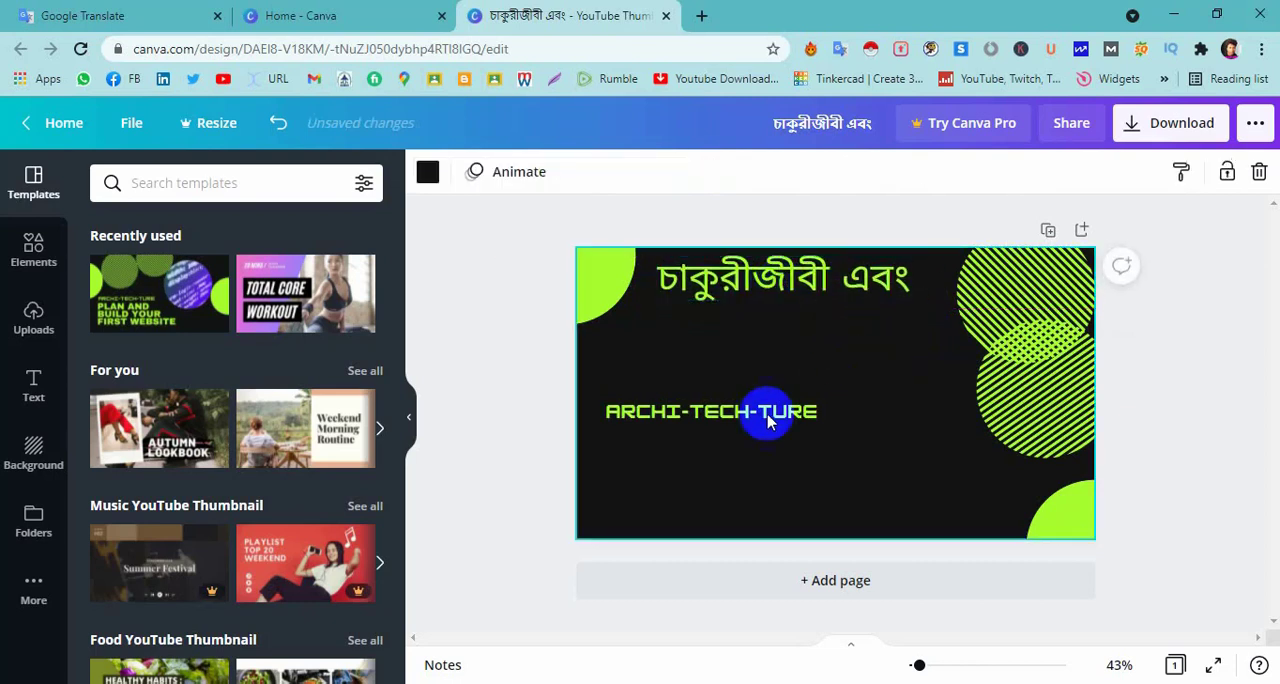
Move the ARCHI-TECH-TURE text to the lower part of the design and add a new heading to the page.
{"action": "left_click_drag", "start_coordinate": [669, 406], "coordinate": [671, 487]}
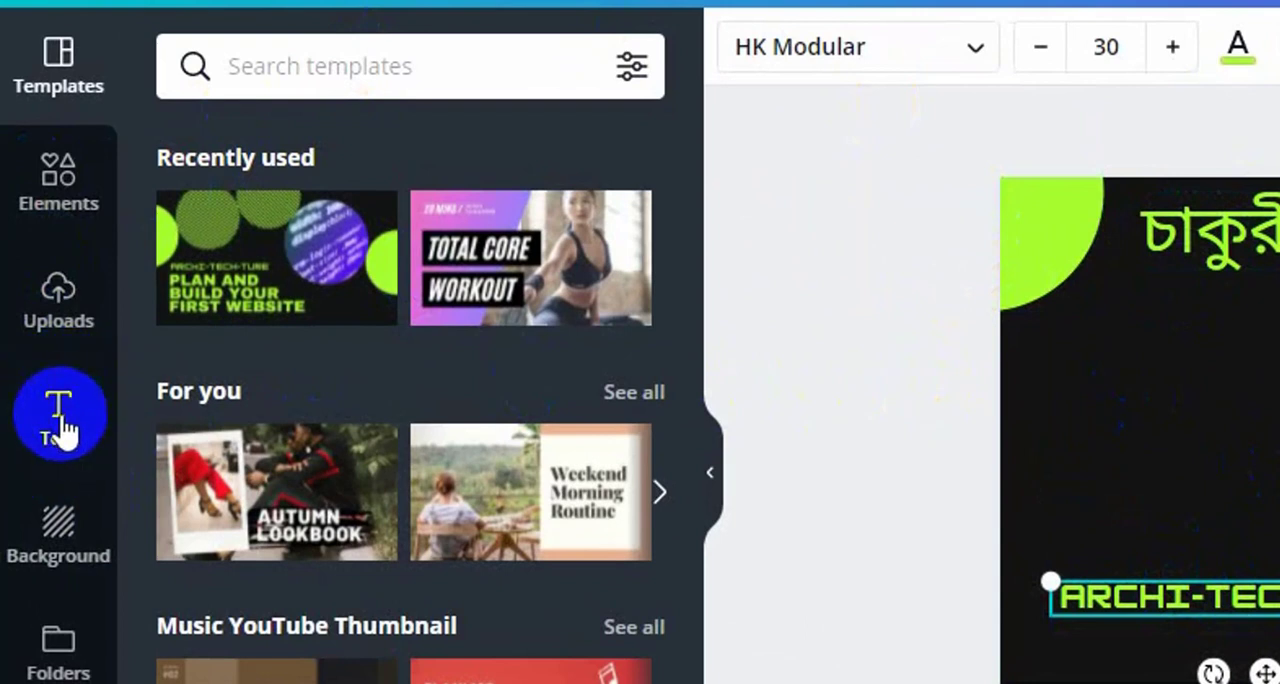
{"action": "left_click", "coordinate": [62, 428]}
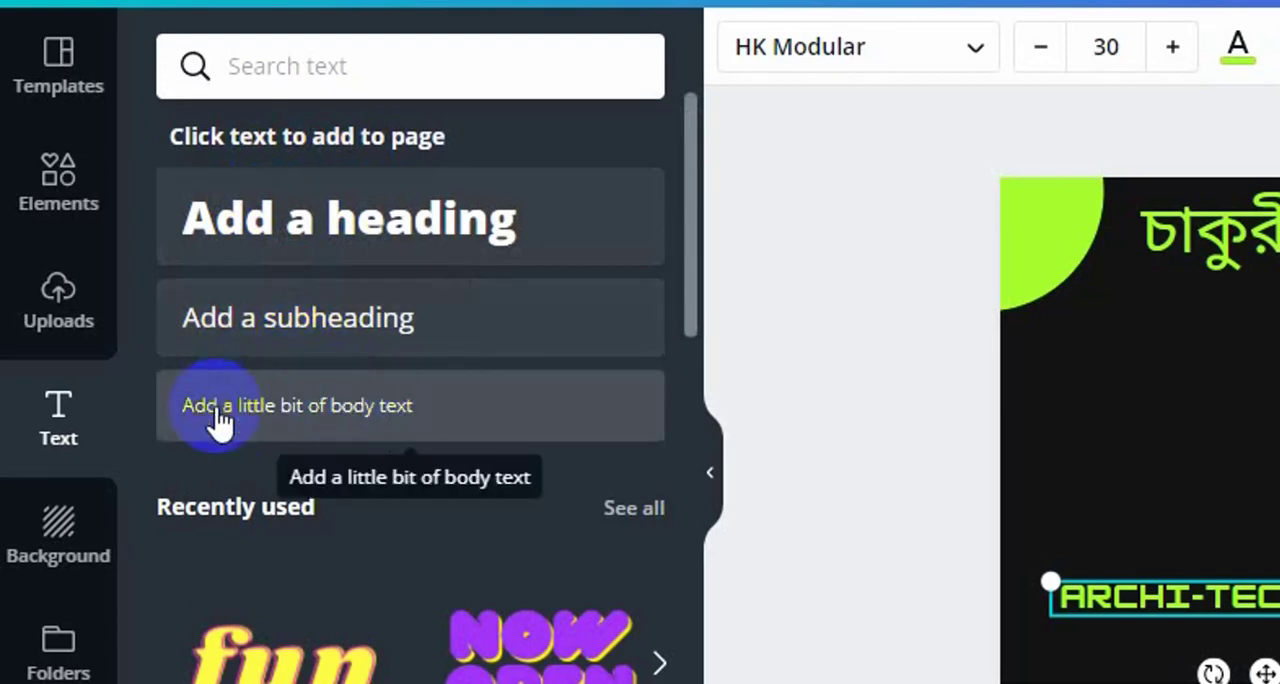
{"action": "left_click", "coordinate": [307, 230]}
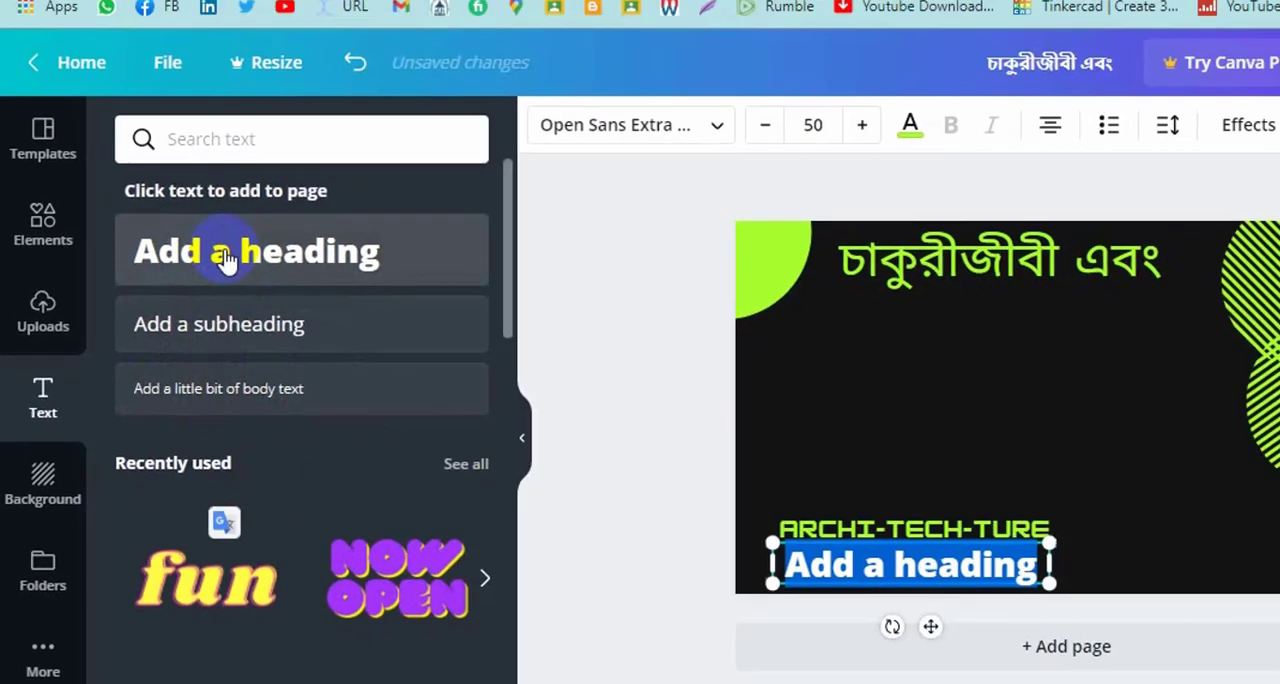
Replace the new heading's placeholder with "ছাত্র-ছাত্রীদের জন্য" copied from Google Translate.
{"action": "left_click", "coordinate": [68, 13]}
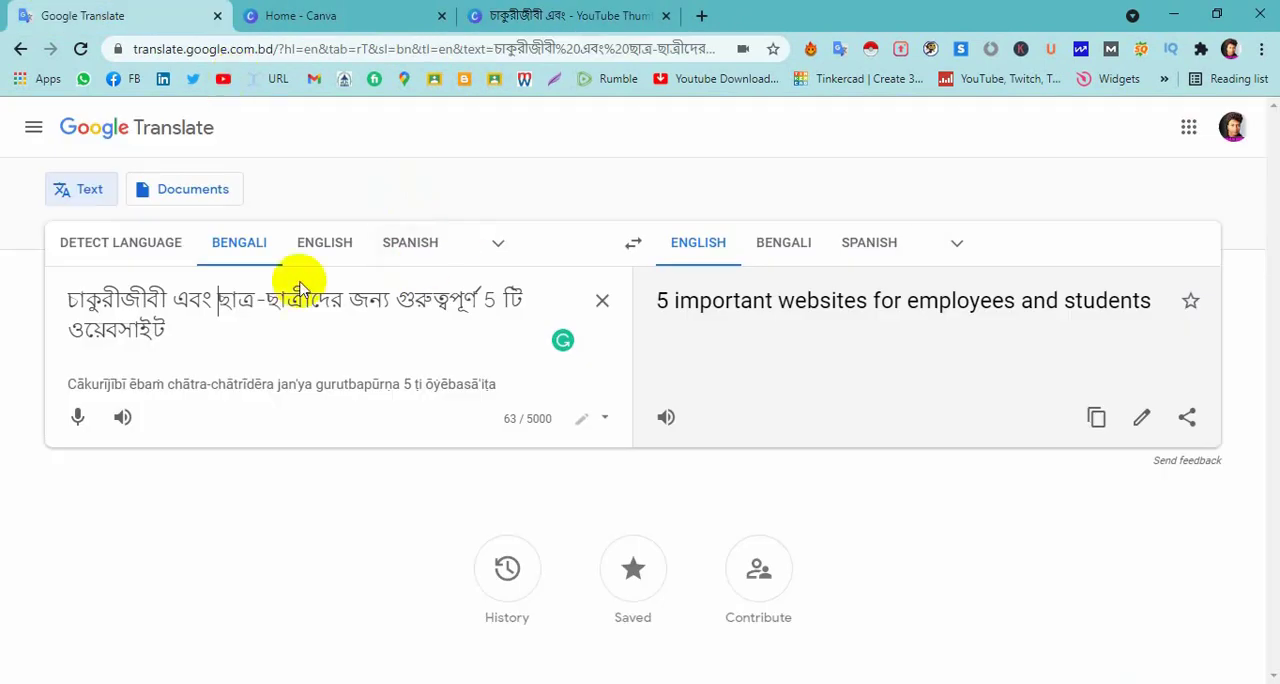
{"action": "left_click_drag", "start_coordinate": [222, 298], "coordinate": [352, 310]}
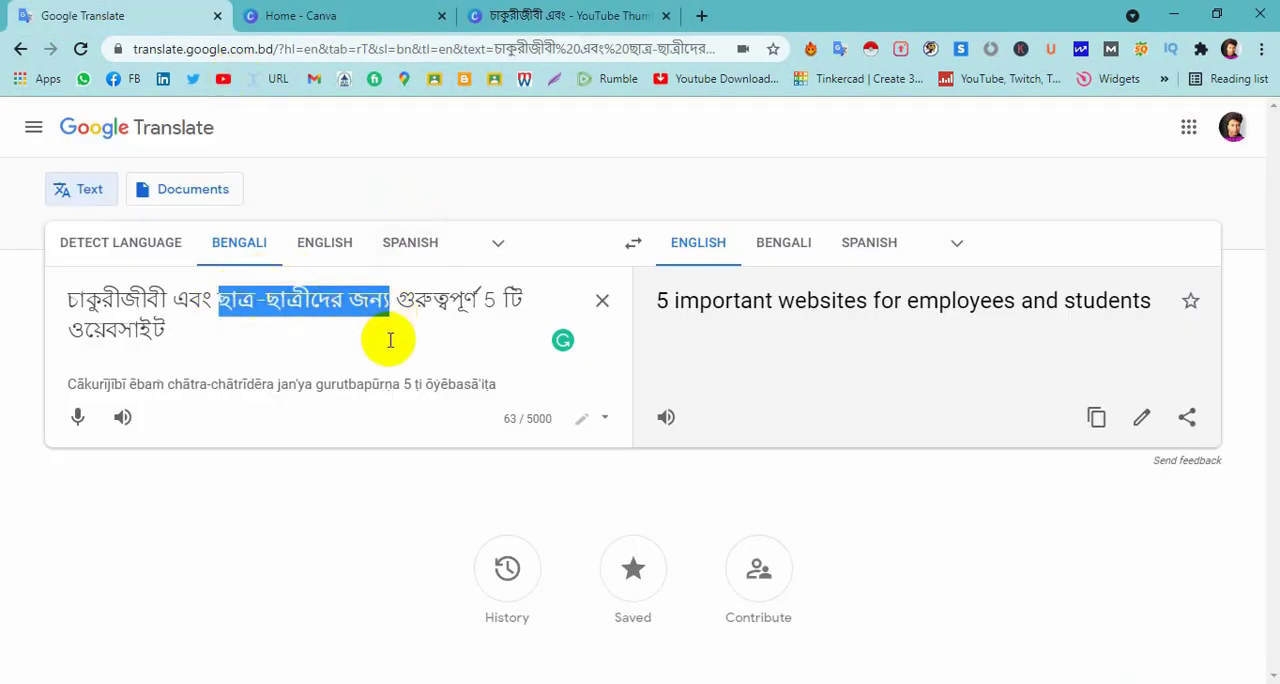
{"action": "left_click", "coordinate": [598, 14]}
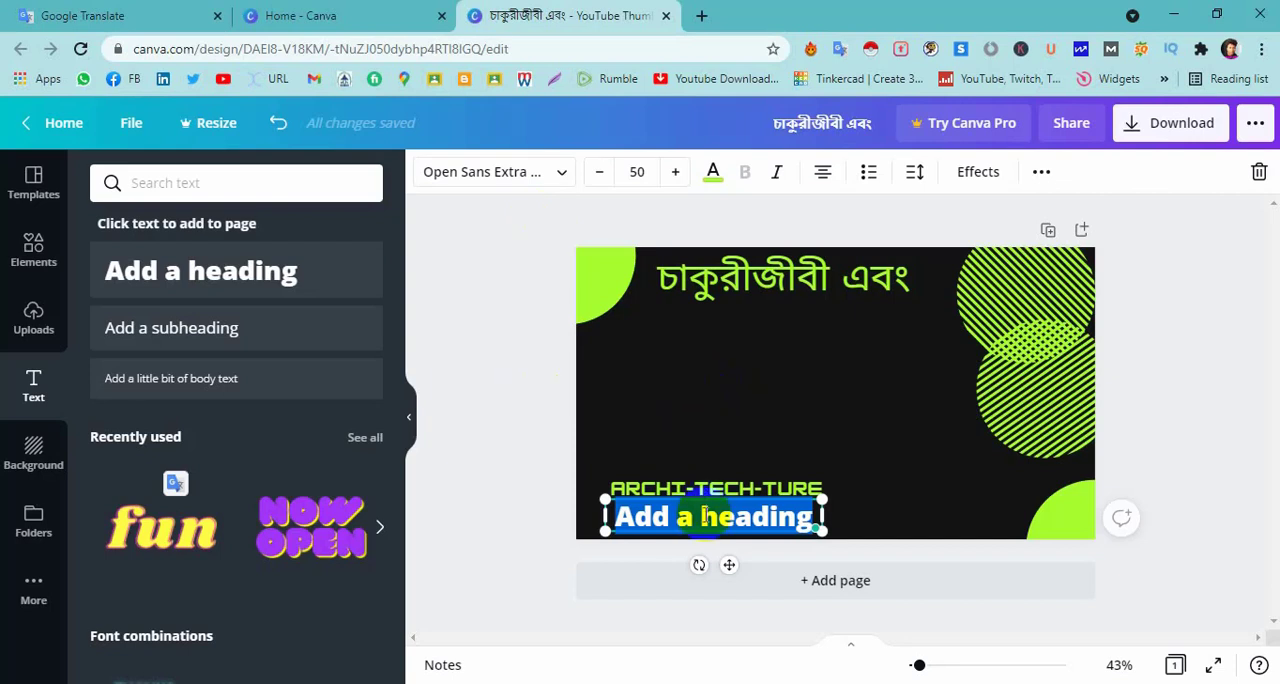
{"action": "type", "text": "ছাত্র-ছাত্রীদের জন্য"}
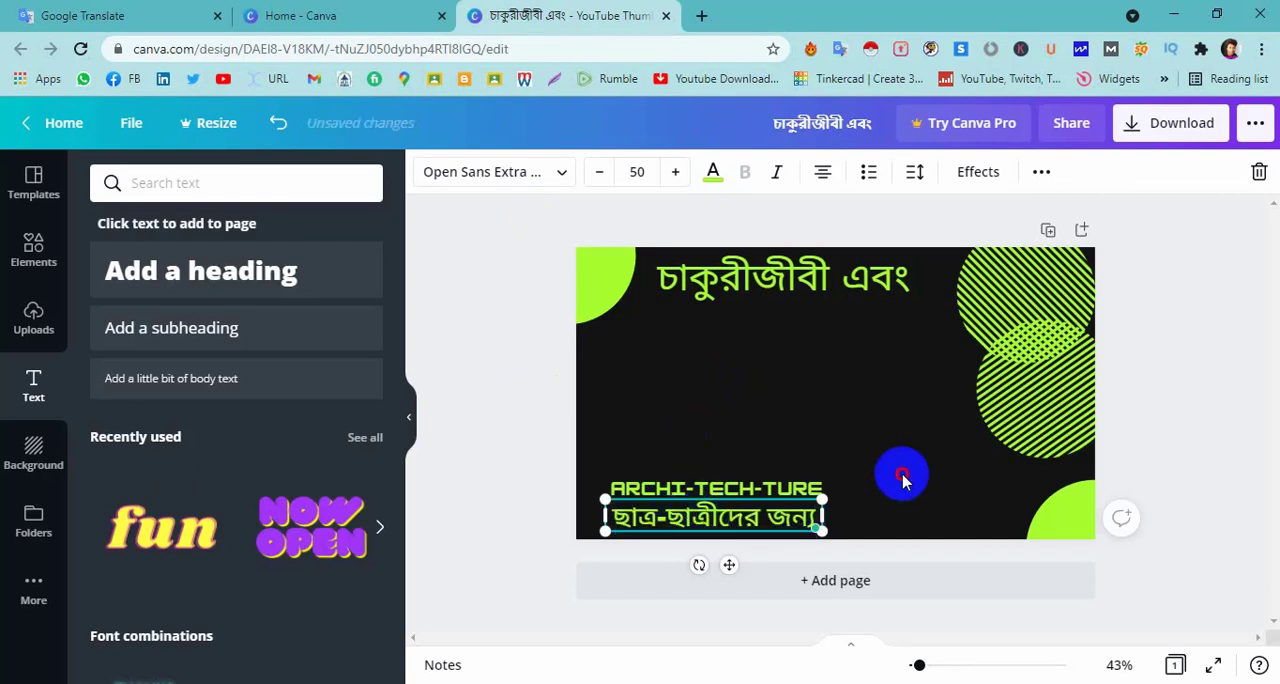
{"action": "left_click", "coordinate": [903, 472]}
Move the "ছাত্র-ছাত্রীদের জন্য" text under the first headline line and set its font size to 70.
{"action": "left_click_drag", "start_coordinate": [707, 535], "coordinate": [762, 338]}
{"action": "double_click", "coordinate": [775, 330]}
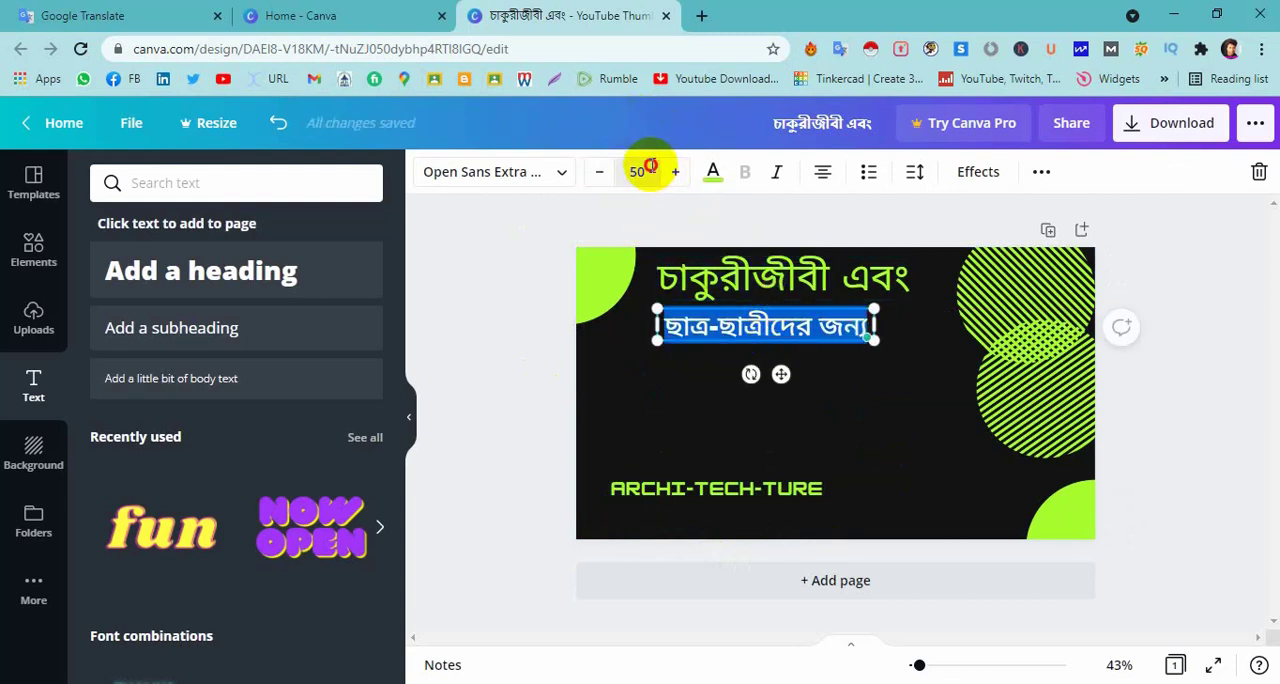
{"action": "left_click", "coordinate": [631, 172]}
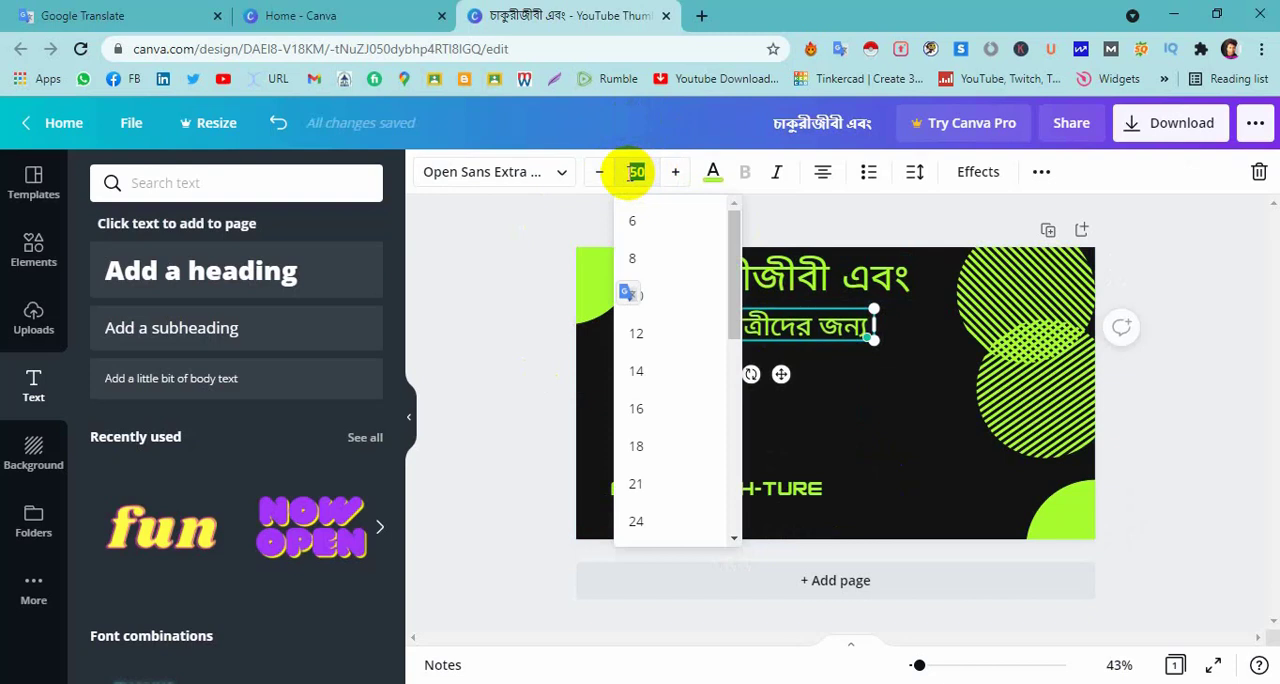
{"action": "type", "text": "70"}
{"action": "key", "text": "Return"}
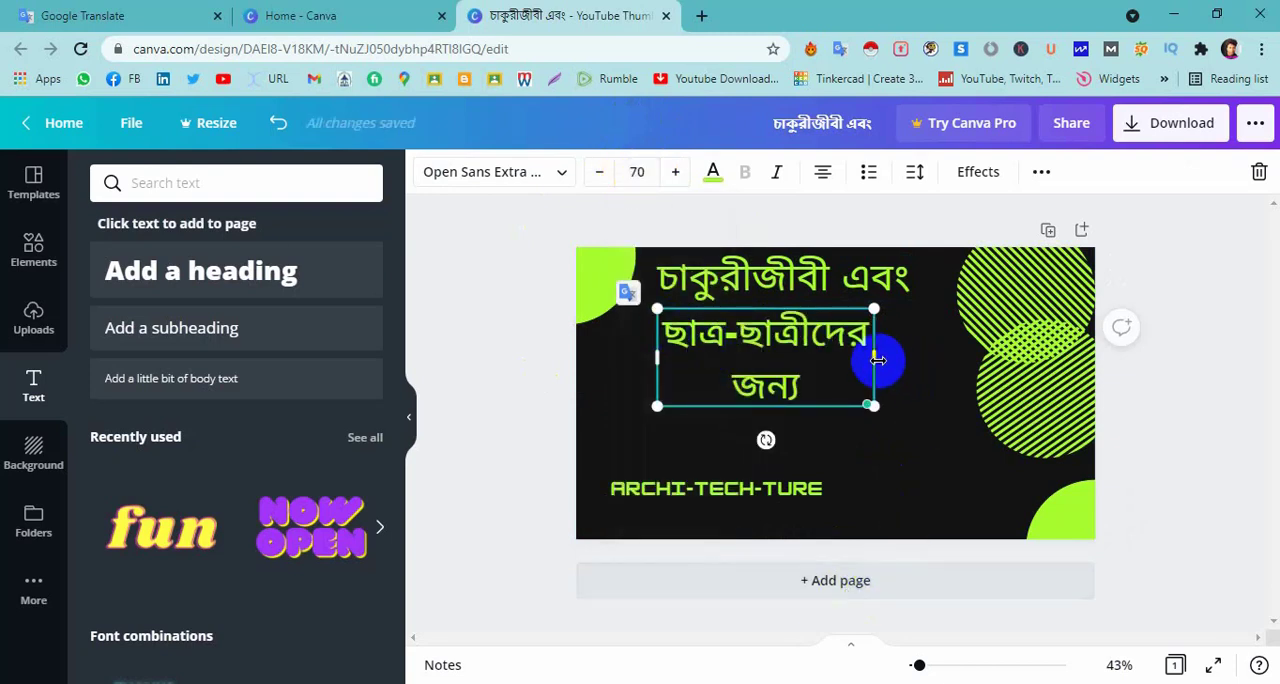
Widen the second Bengali line's text box so its words fit on one line and position it directly beneath the first.
{"action": "left_click_drag", "start_coordinate": [877, 357], "coordinate": [952, 362]}
{"action": "mouse_move", "coordinate": [808, 330]}
{"action": "left_mouse_down"}
{"action": "mouse_move", "coordinate": [791, 316]}
{"action": "mouse_move", "coordinate": [808, 322]}
{"action": "left_mouse_up"}
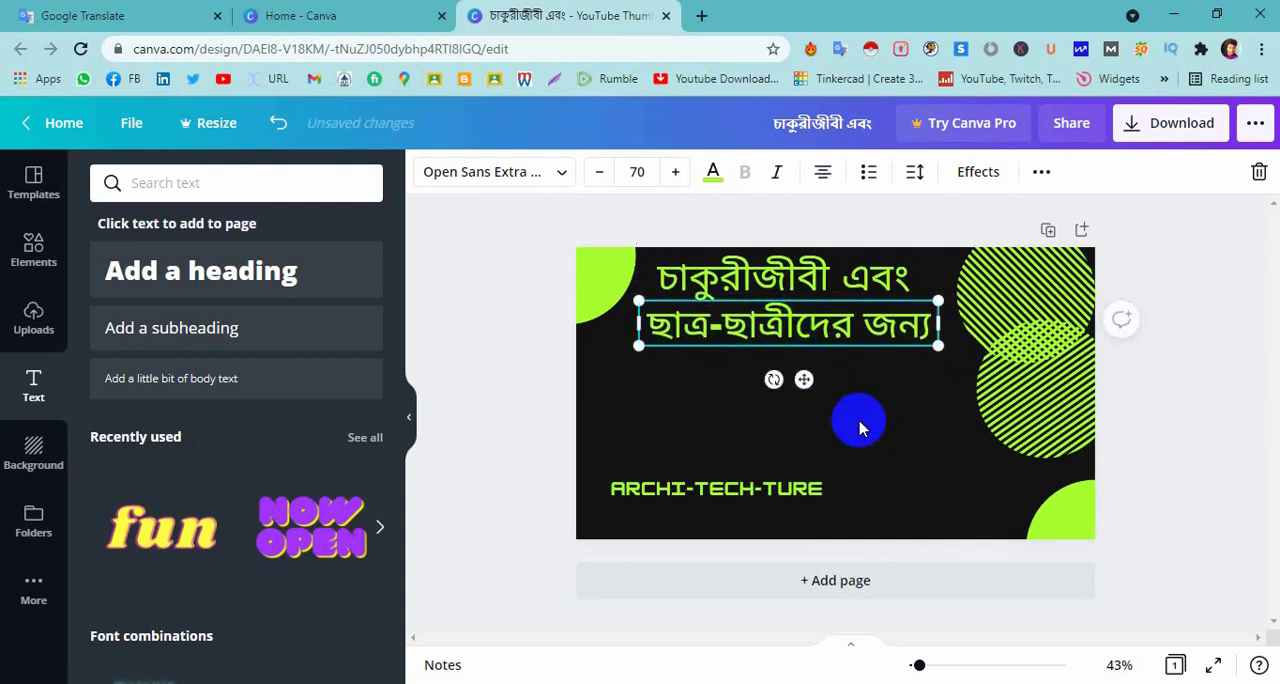
{"action": "left_click", "coordinate": [858, 428]}
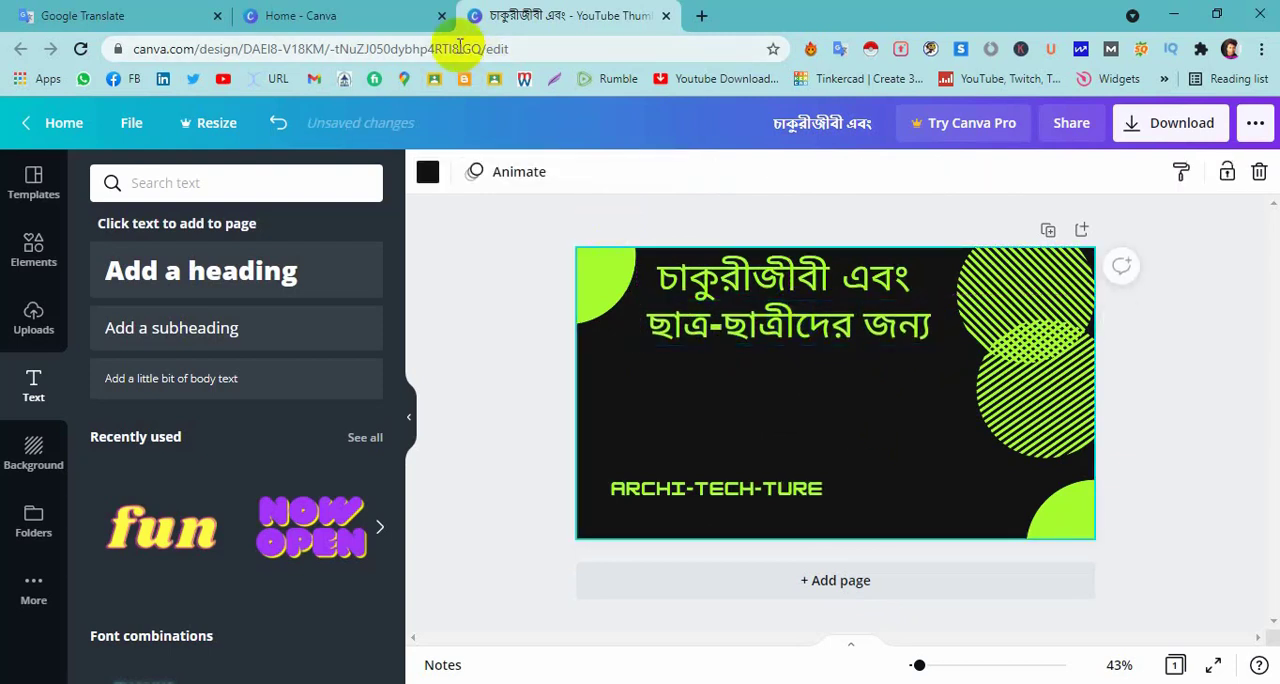
Add another heading reading "গুরুত্বপূর্ণ 5 টি ওয়েবসাইট", copied from Google Translate, with font size 70.
{"action": "left_click", "coordinate": [199, 285]}
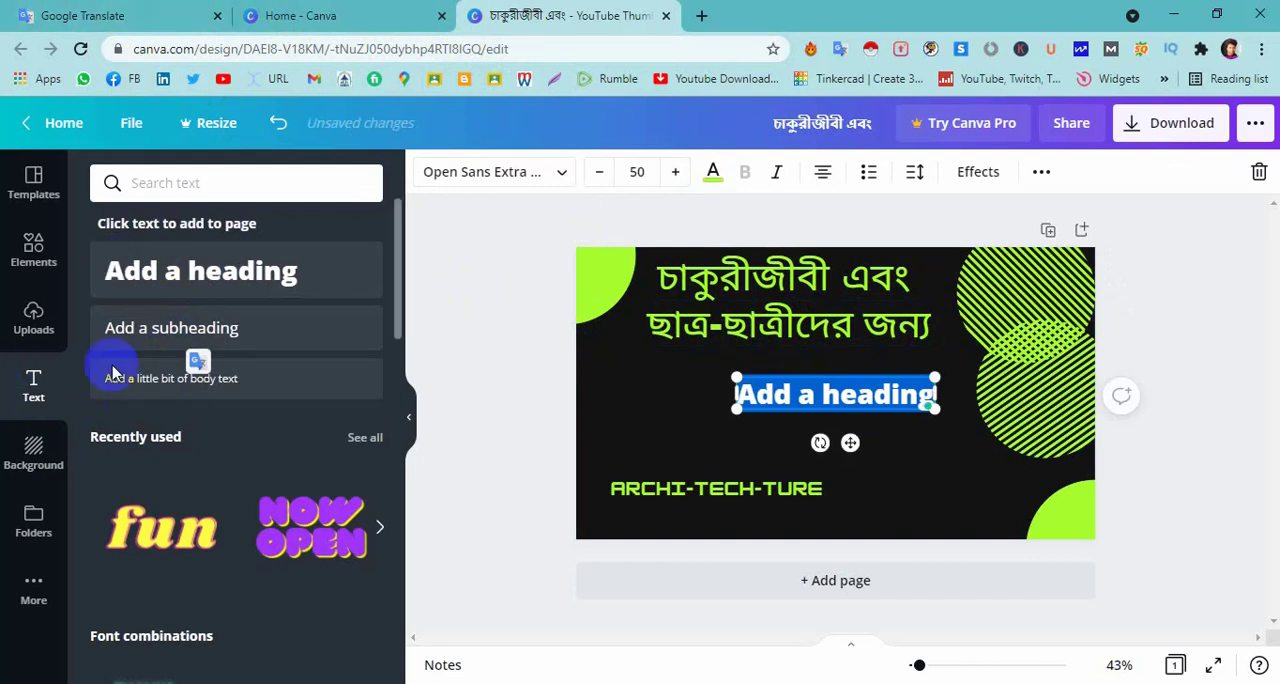
{"action": "left_click", "coordinate": [124, 8]}
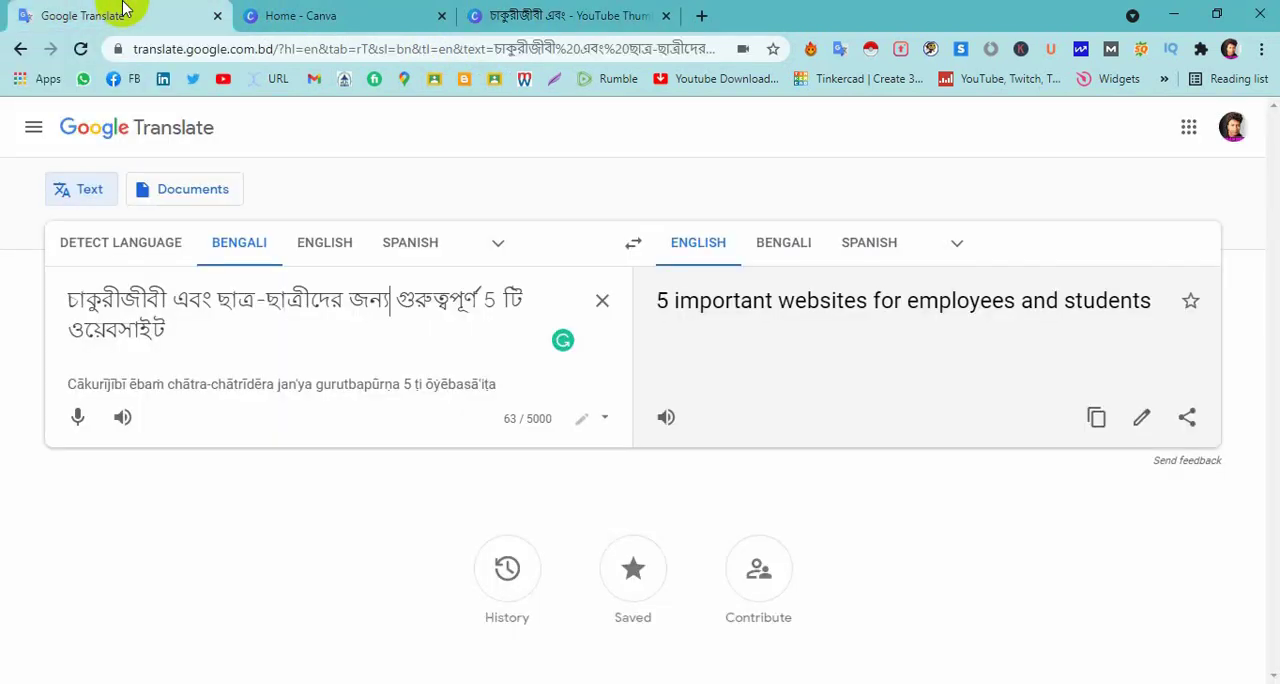
{"action": "left_click_drag", "start_coordinate": [398, 298], "coordinate": [484, 344]}
{"action": "key", "text": "ctrl+c"}
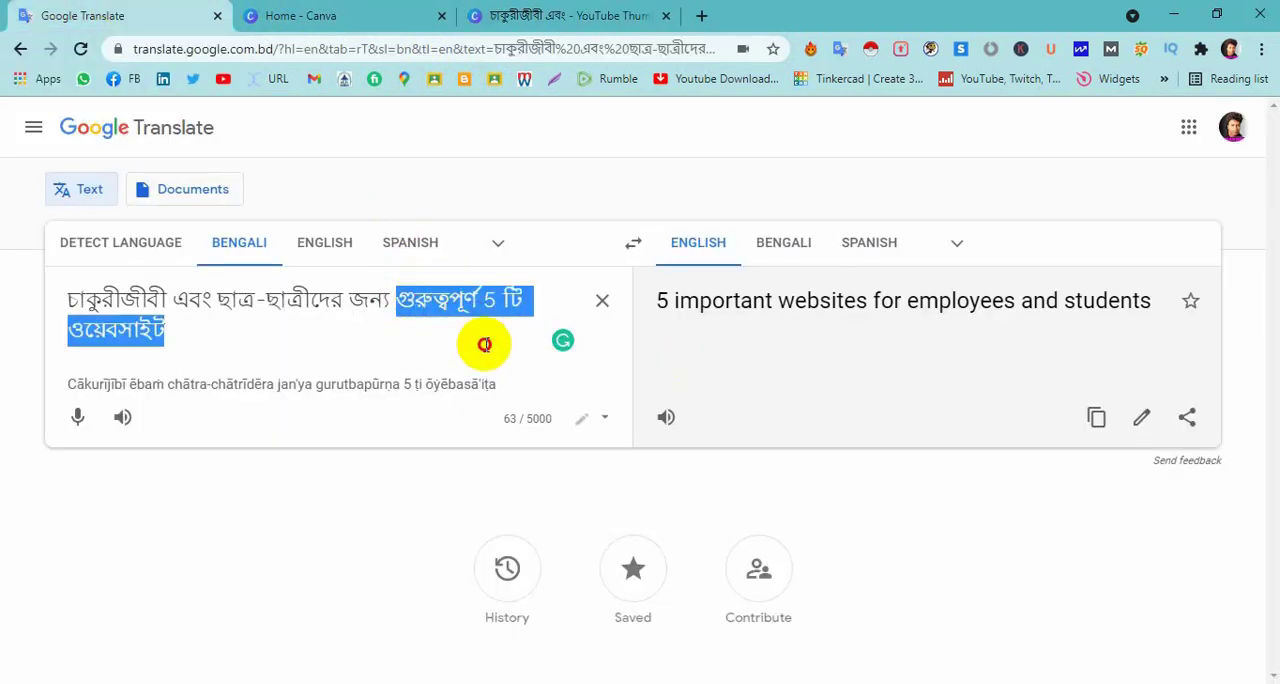
{"action": "left_click", "coordinate": [640, 15]}
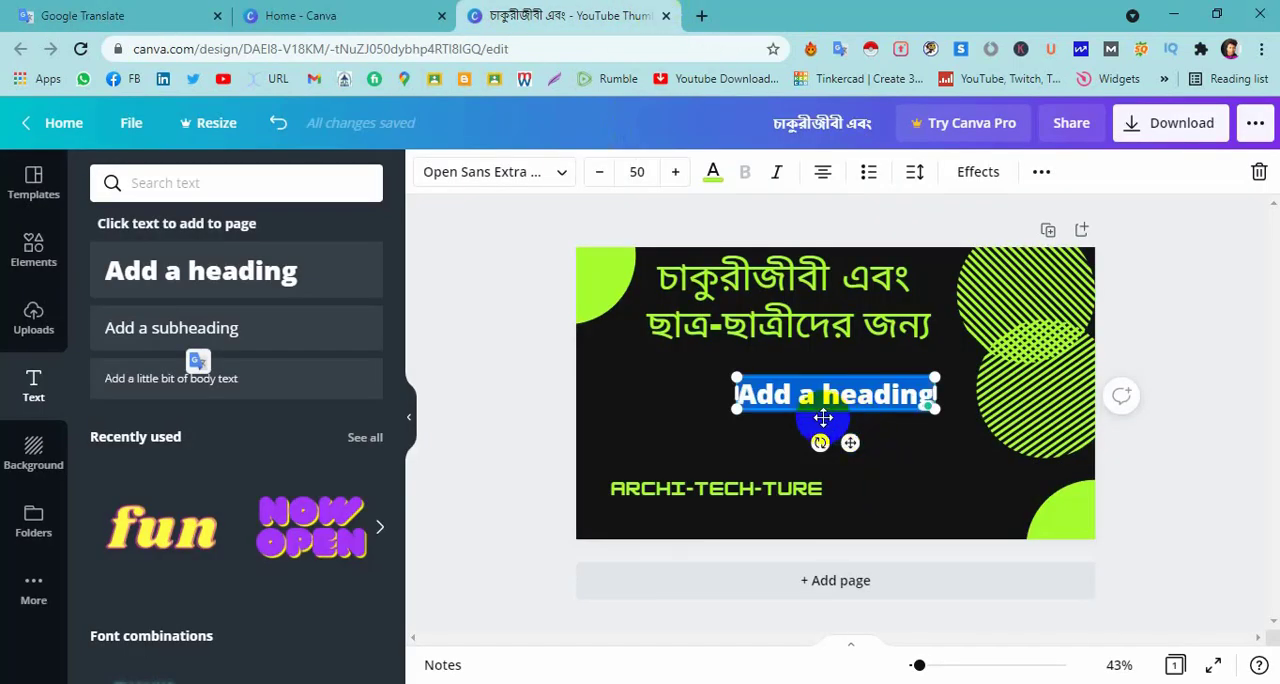
{"action": "key", "text": "ctrl+v"}
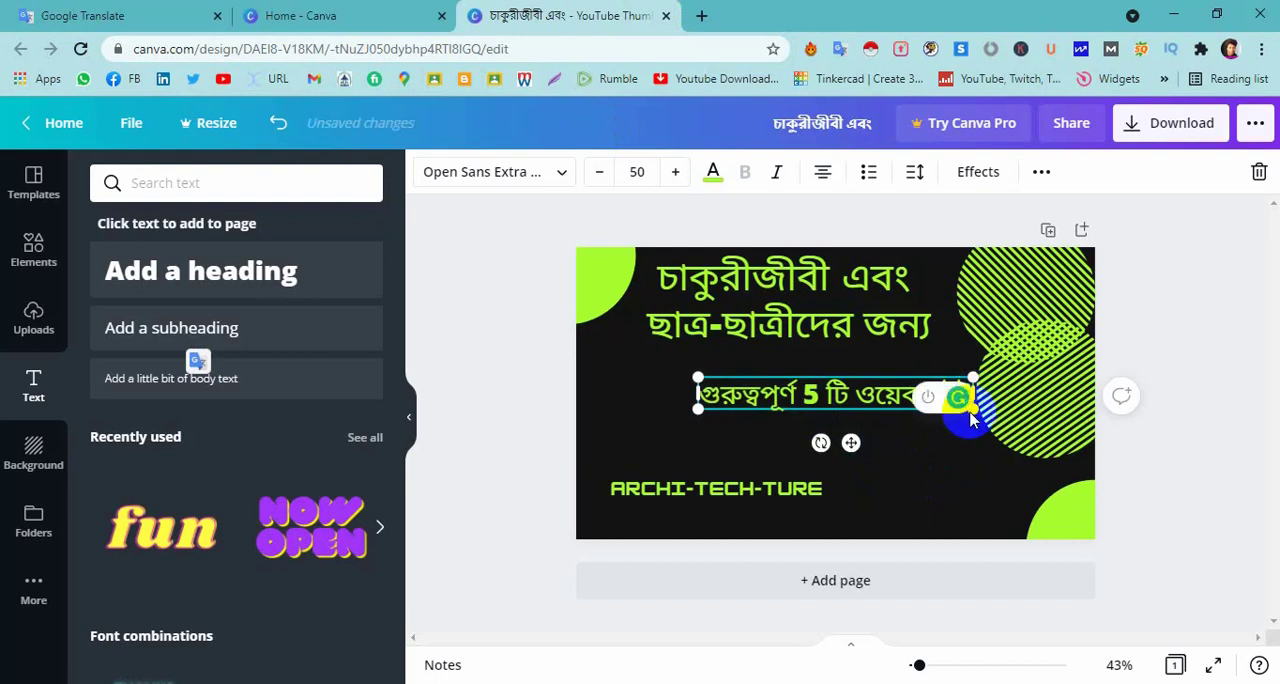
{"action": "left_click", "coordinate": [645, 171]}
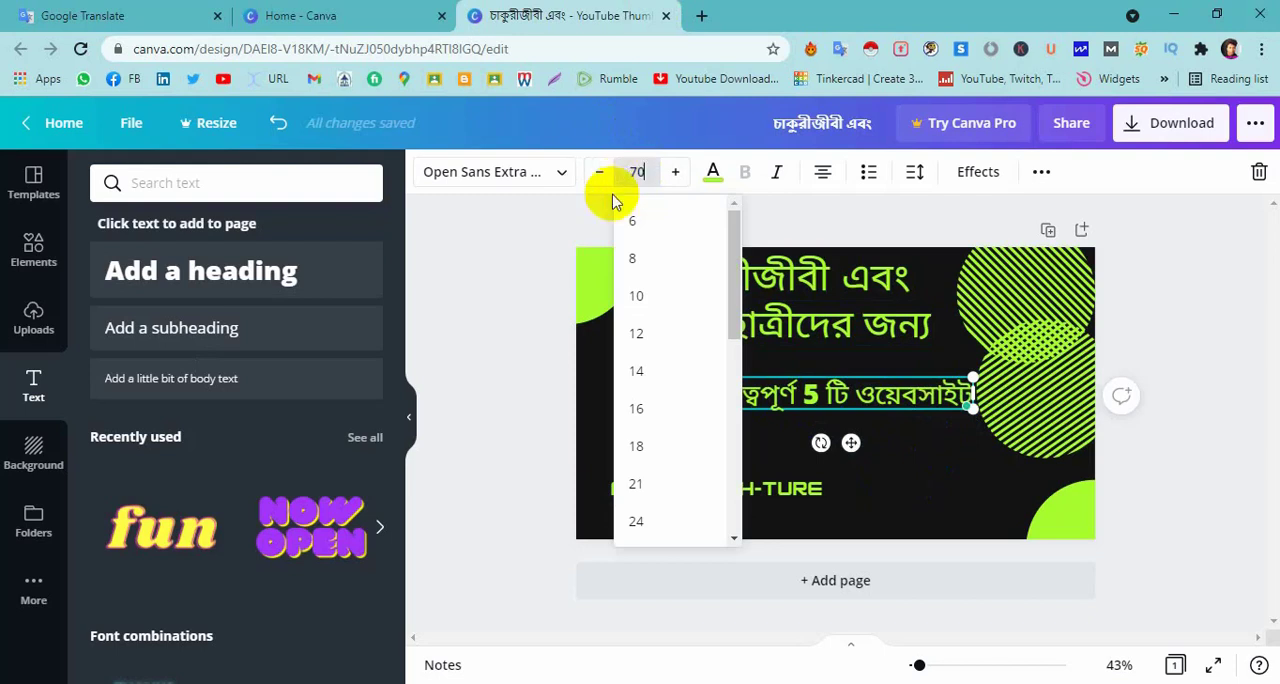
{"action": "key", "text": "Return"}
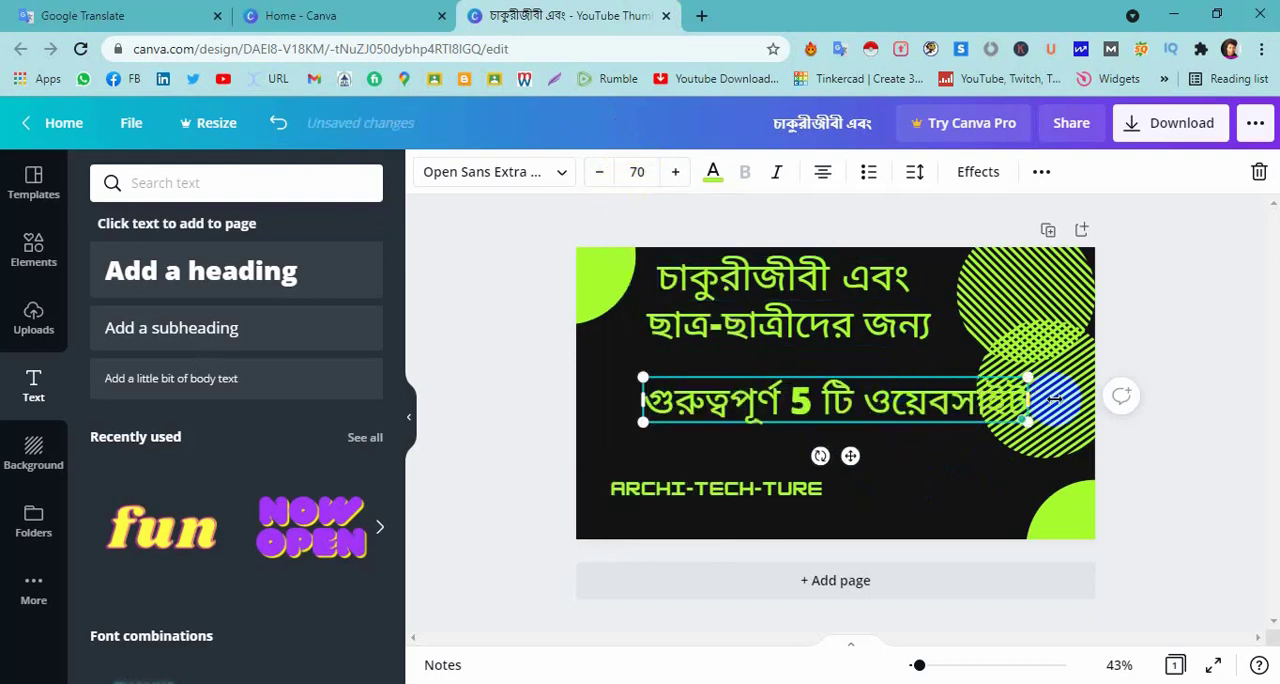
Narrow the "গুরুত্বপূর্ণ 5 টি ওয়েবসাইট" text box so it wraps onto two lines and move it up under the second Bengali line.
{"action": "left_click_drag", "start_coordinate": [1031, 400], "coordinate": [924, 420]}
{"action": "left_click", "coordinate": [965, 468]}
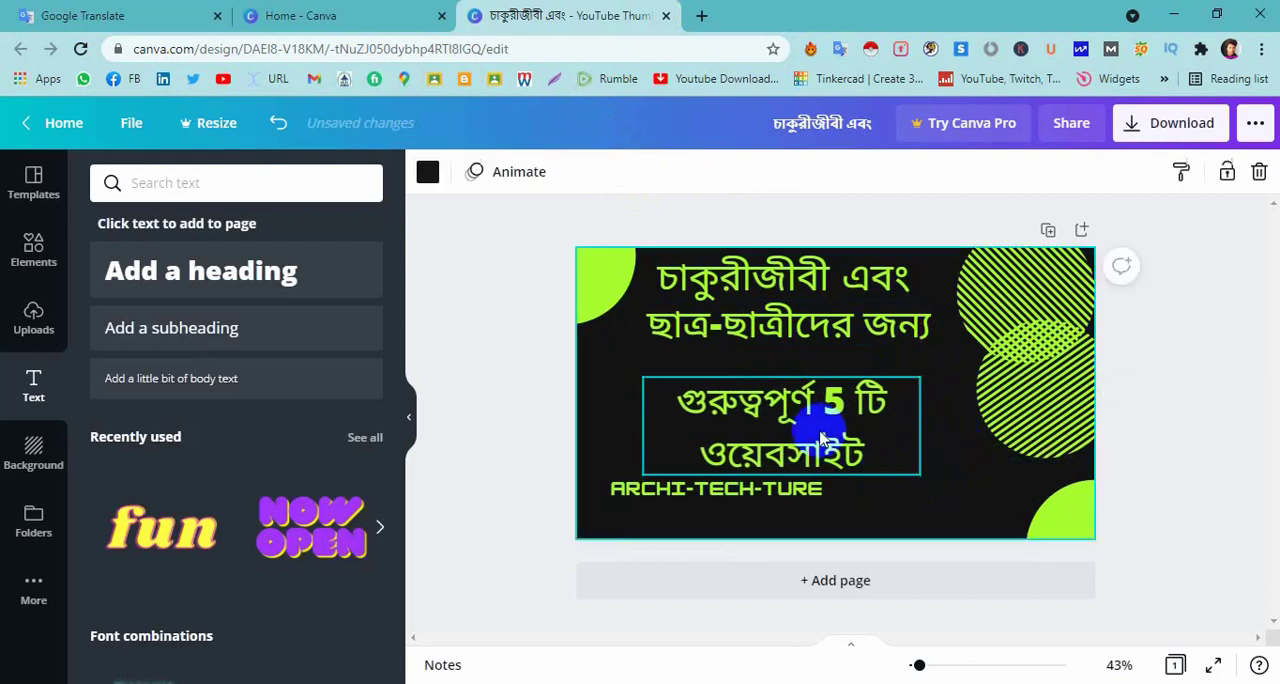
{"action": "left_click_drag", "start_coordinate": [788, 420], "coordinate": [776, 394]}
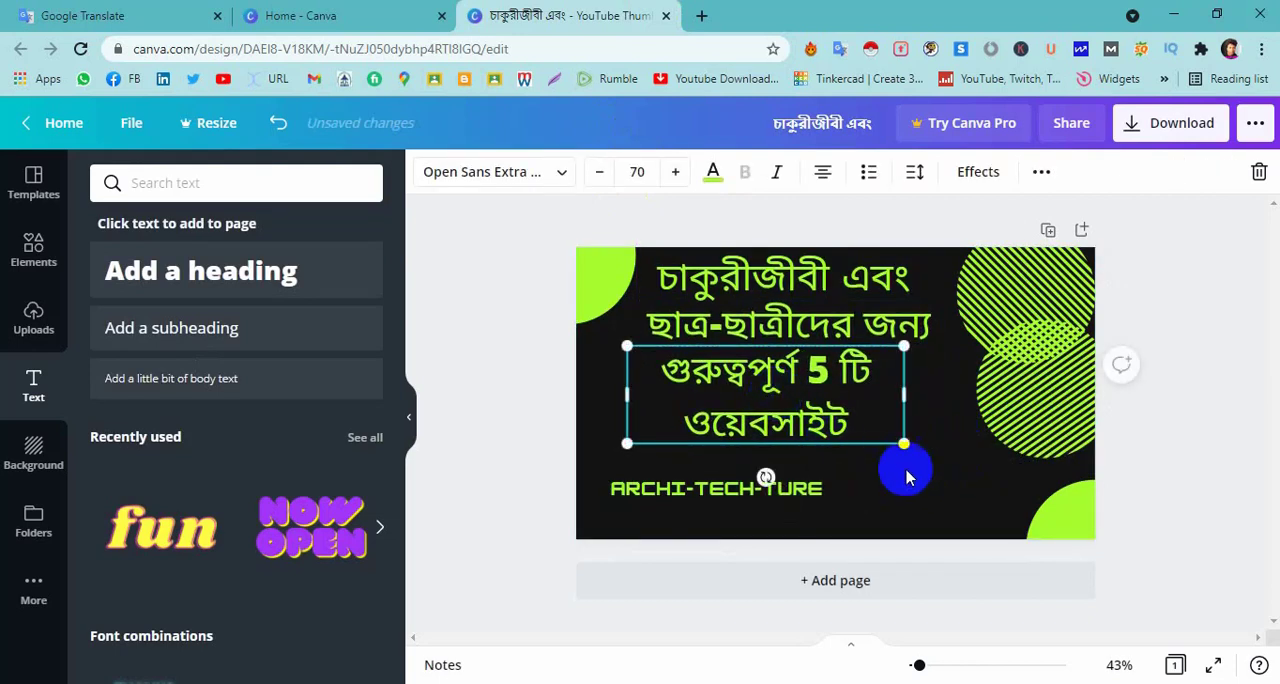
{"action": "left_click", "coordinate": [851, 463]}
Delete the ARCHI-TECH-TURE text from the design.
{"action": "left_click", "coordinate": [743, 486]}
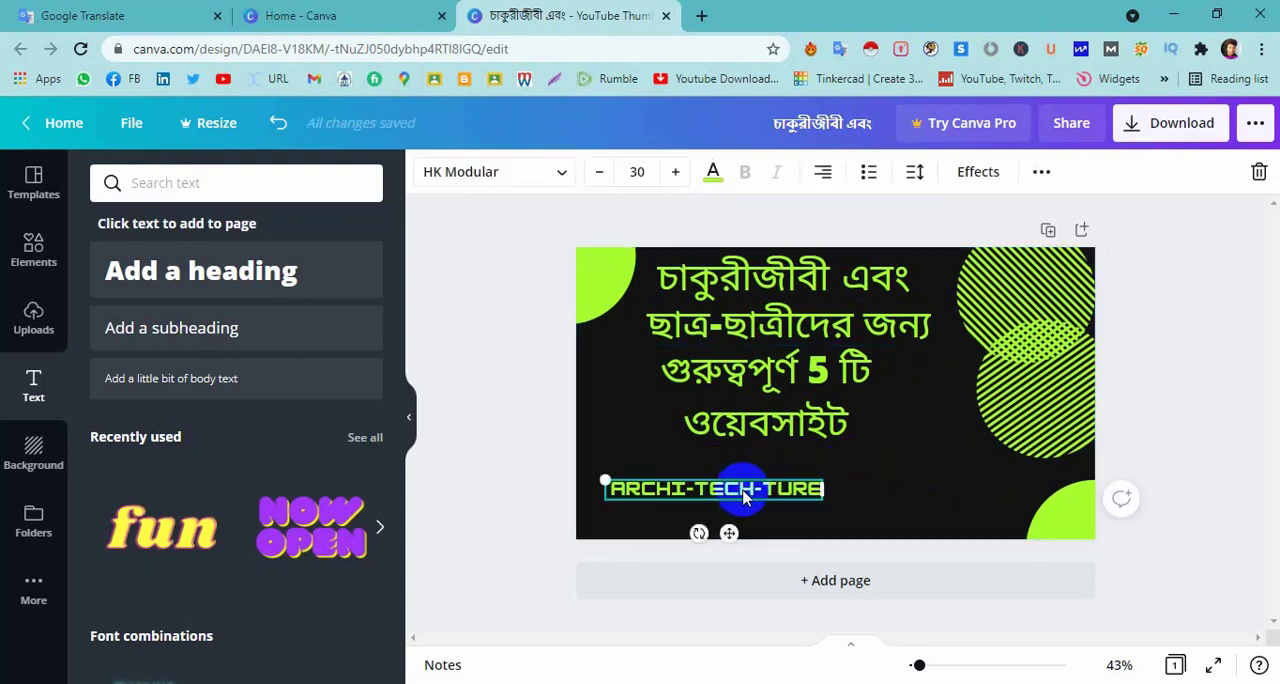
{"action": "left_click", "coordinate": [914, 480]}
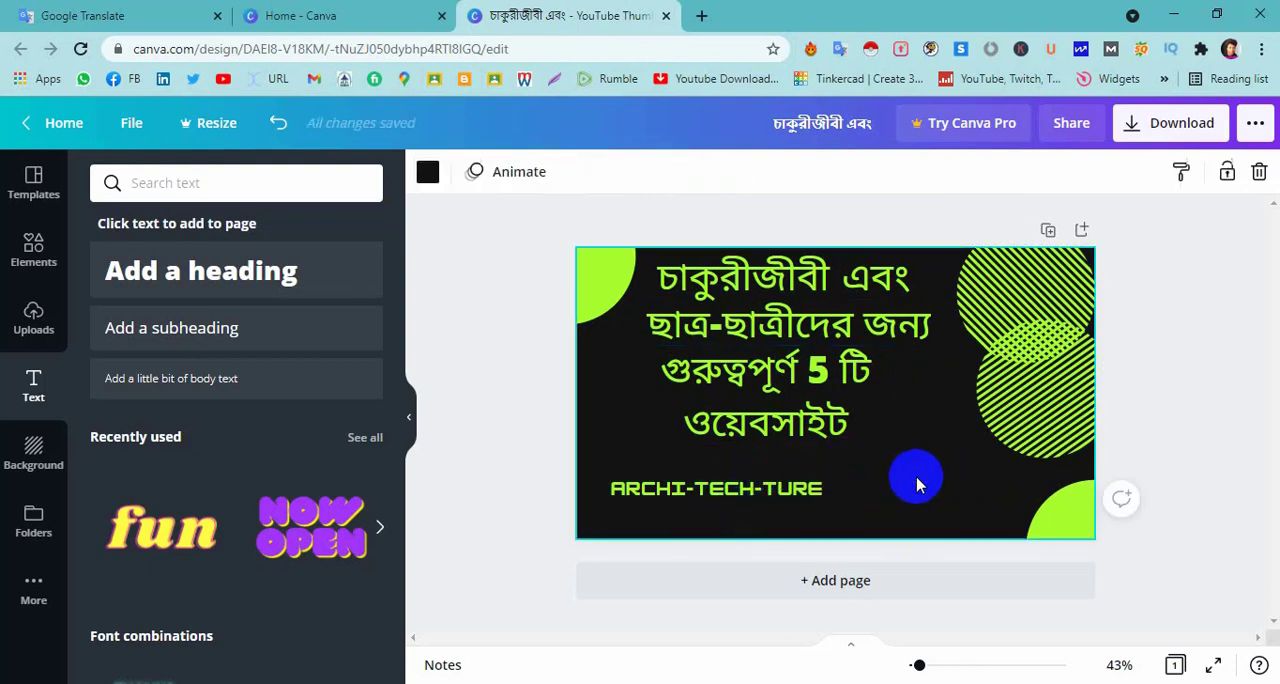
{"action": "left_click", "coordinate": [784, 490]}
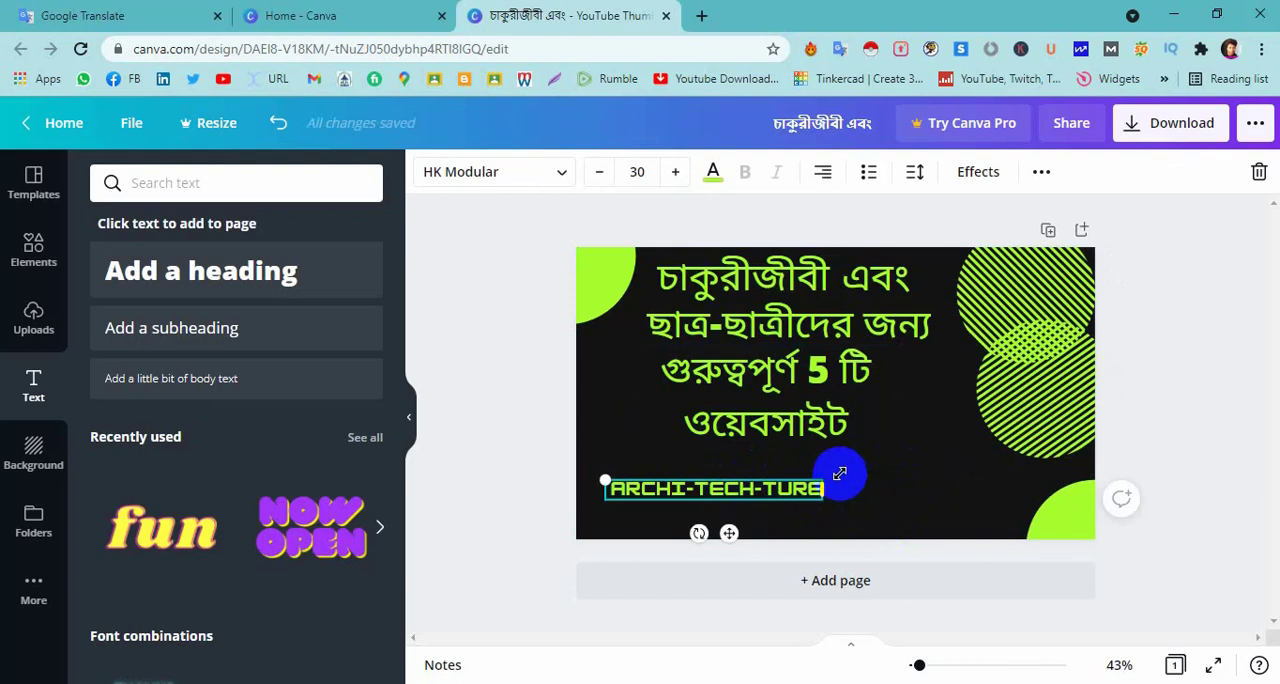
{"action": "key", "text": "Delete"}
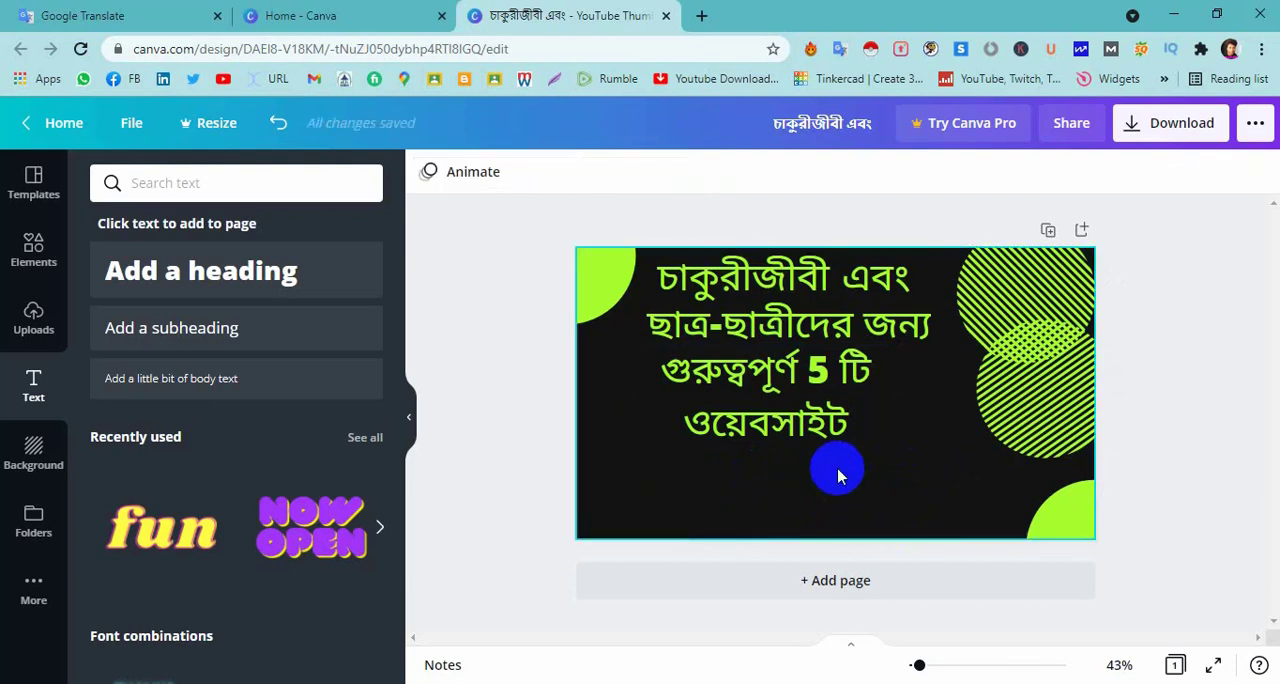
Add a new heading and move it below the Bengali text in the lower part of the design.
{"action": "left_click", "coordinate": [800, 482]}
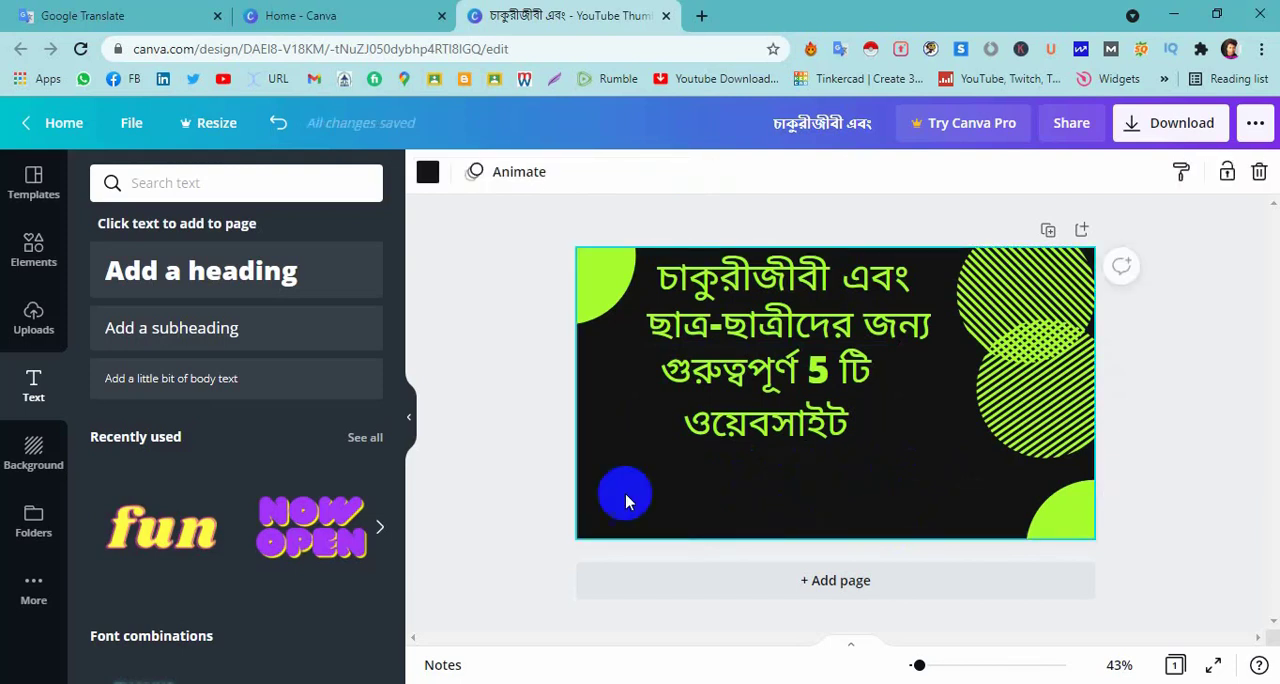
{"action": "left_click", "coordinate": [172, 271]}
{"action": "left_click", "coordinate": [884, 470]}
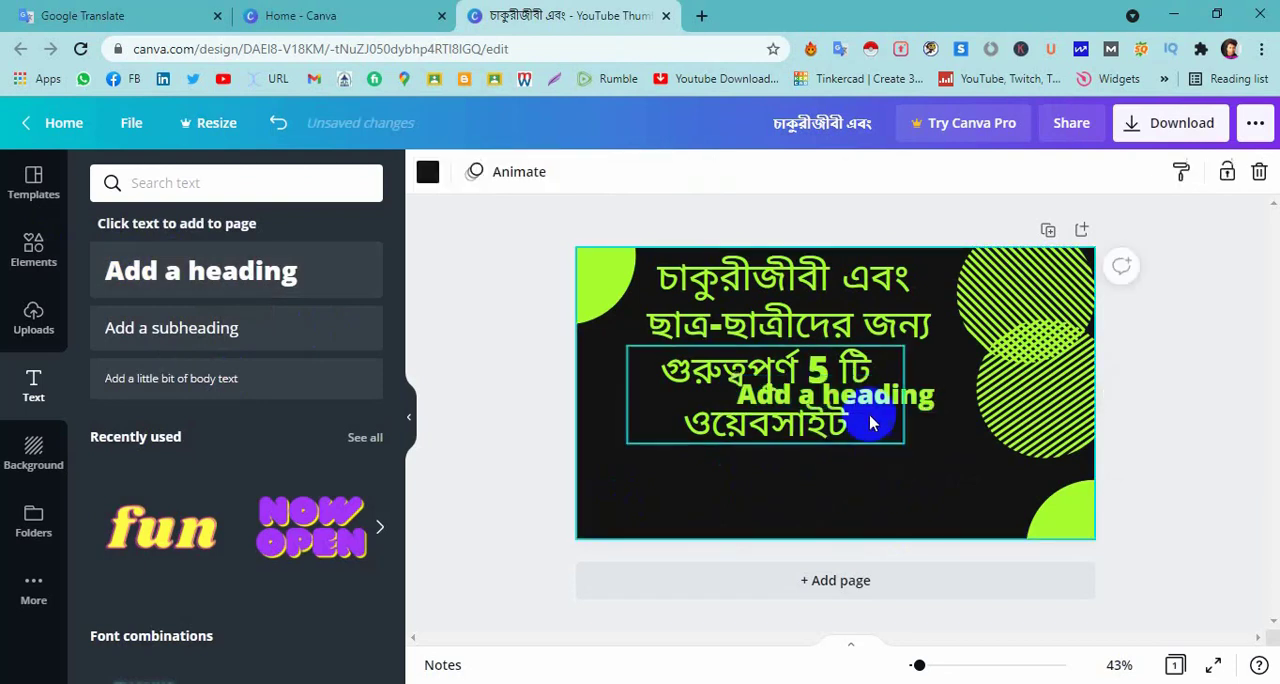
{"action": "left_click_drag", "start_coordinate": [863, 392], "coordinate": [773, 488]}
Replace the bottom heading's placeholder with "Top 5 websites".
{"action": "double_click", "coordinate": [773, 485]}
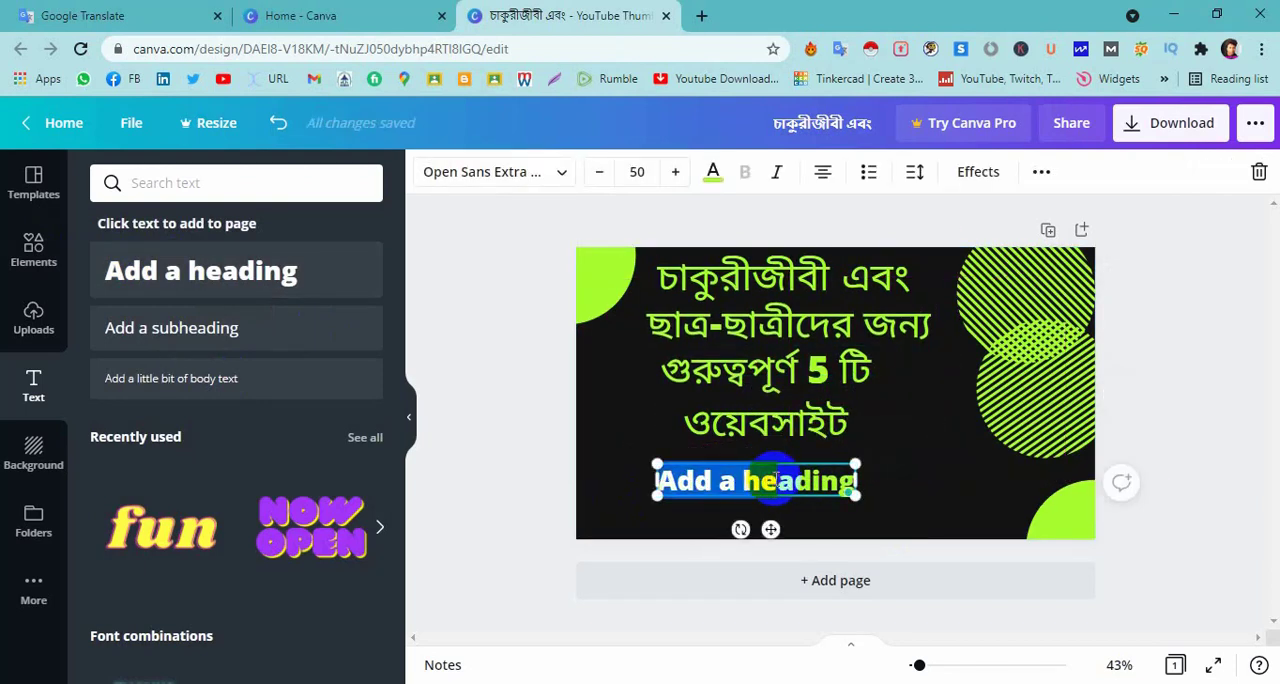
{"action": "double_click", "coordinate": [775, 480]}
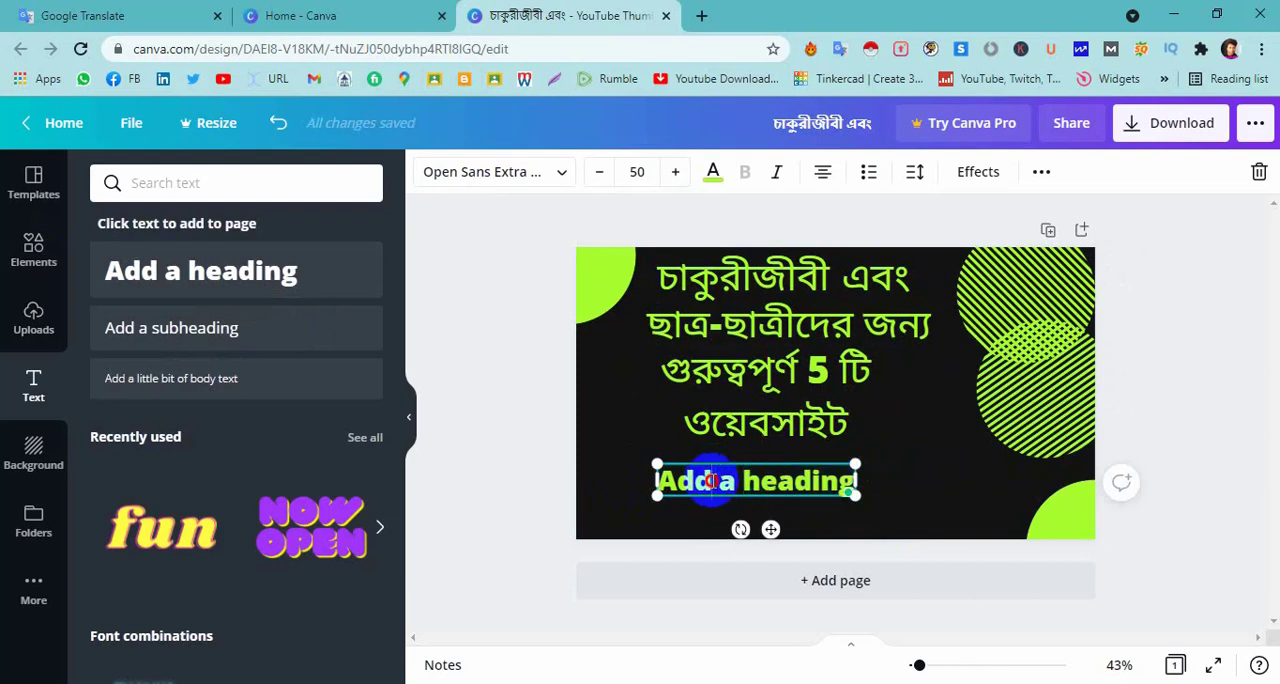
{"action": "triple_click", "coordinate": [713, 480]}
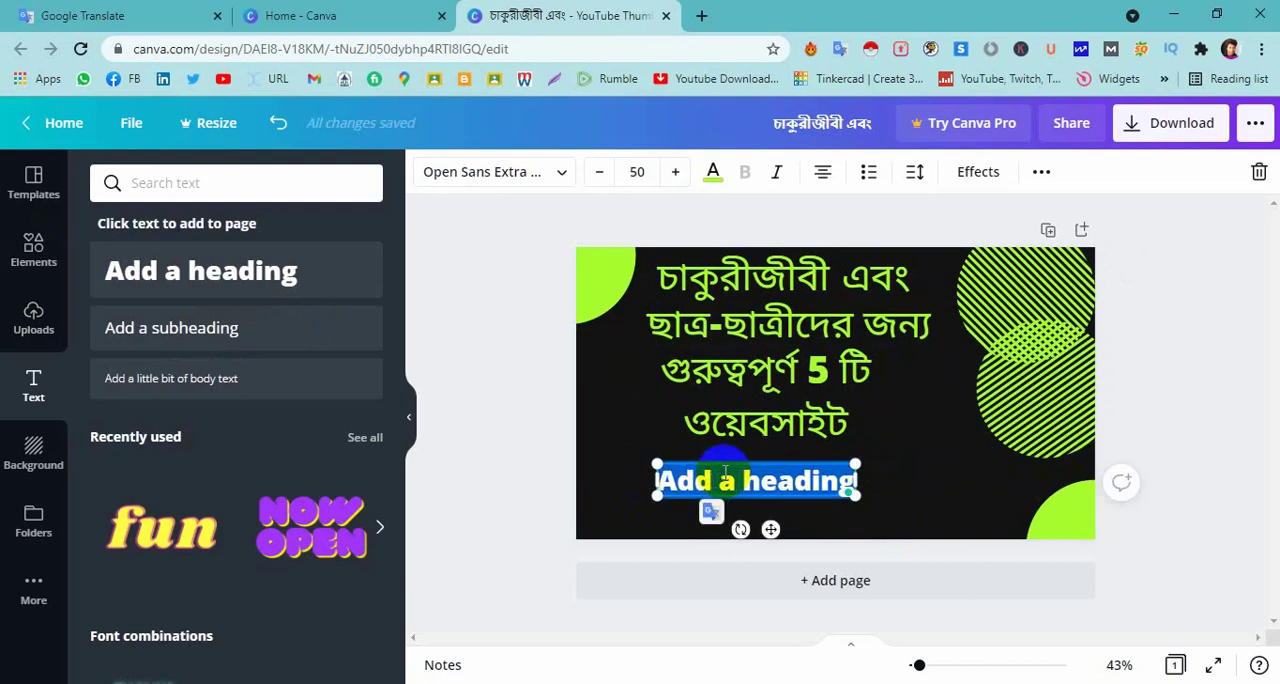
{"action": "key", "text": "BackSpace"}
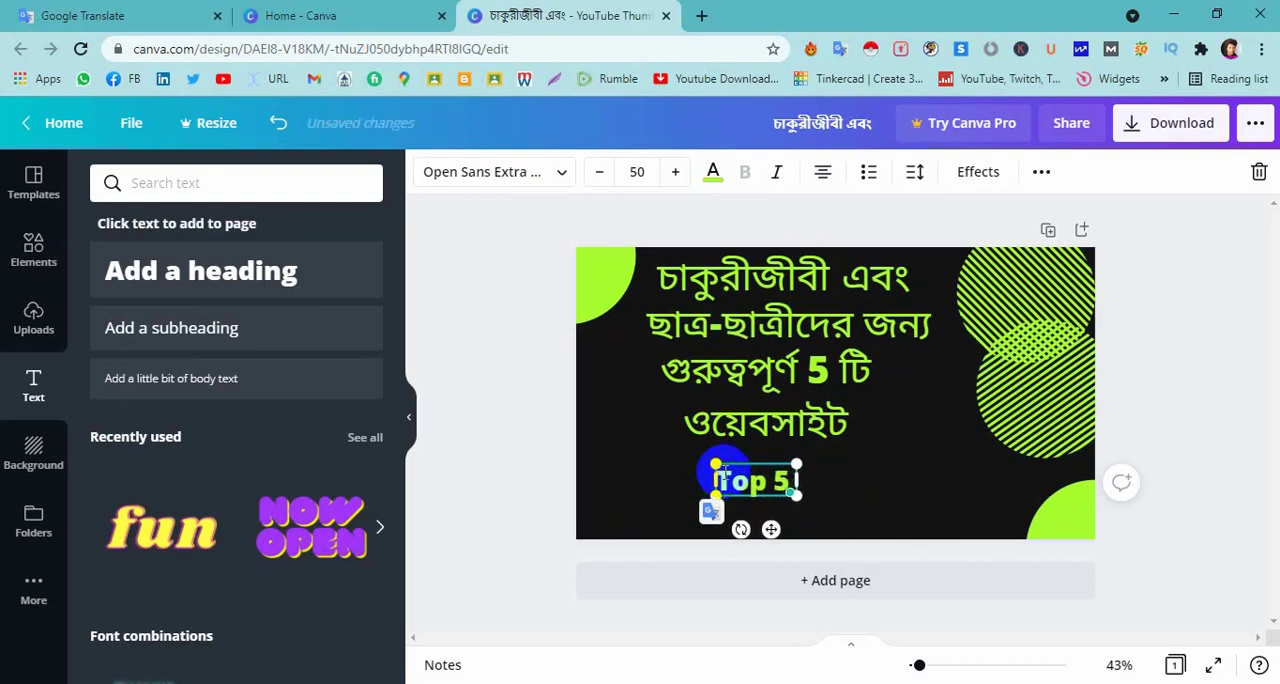
{"action": "type", "text": "Top 5 we"}
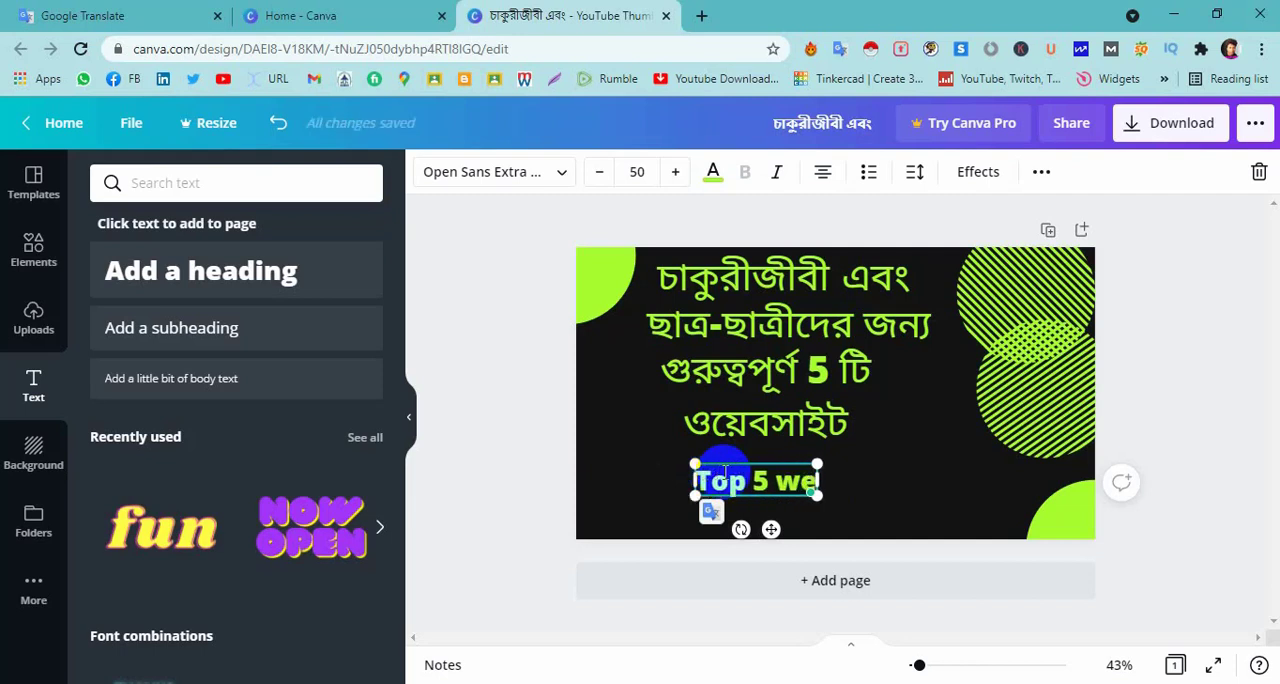
{"action": "type", "text": "bs"}
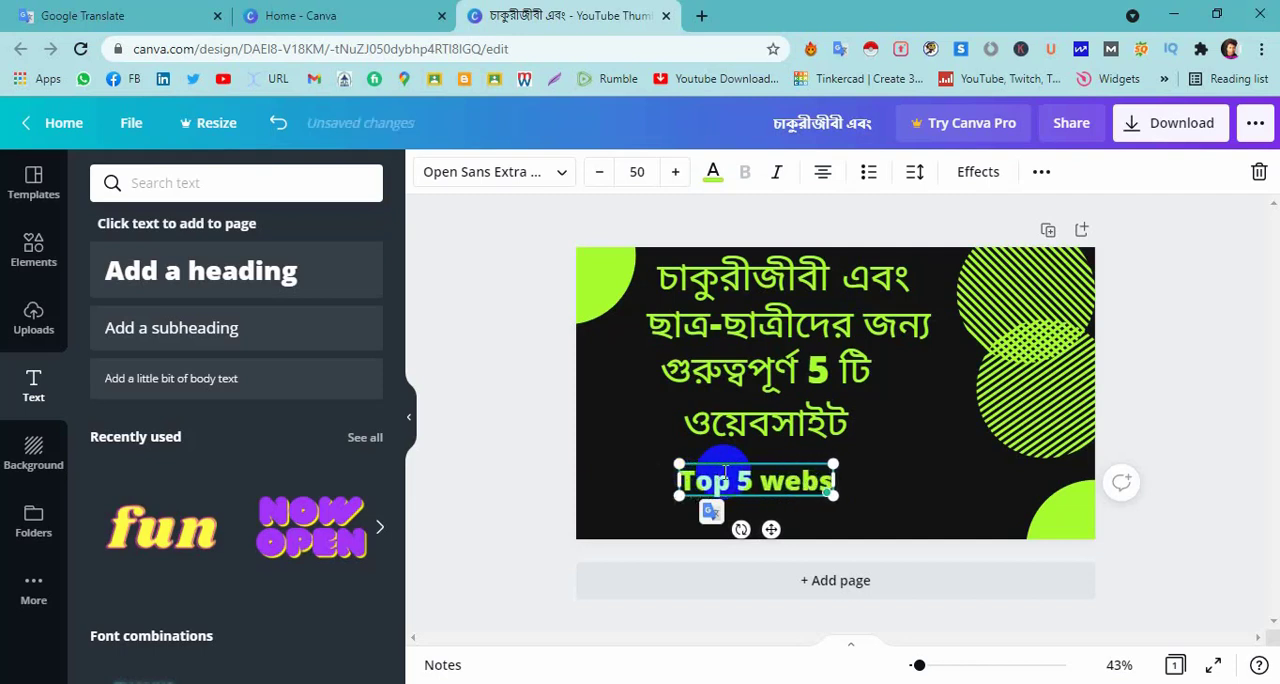
{"action": "type", "text": "ites"}
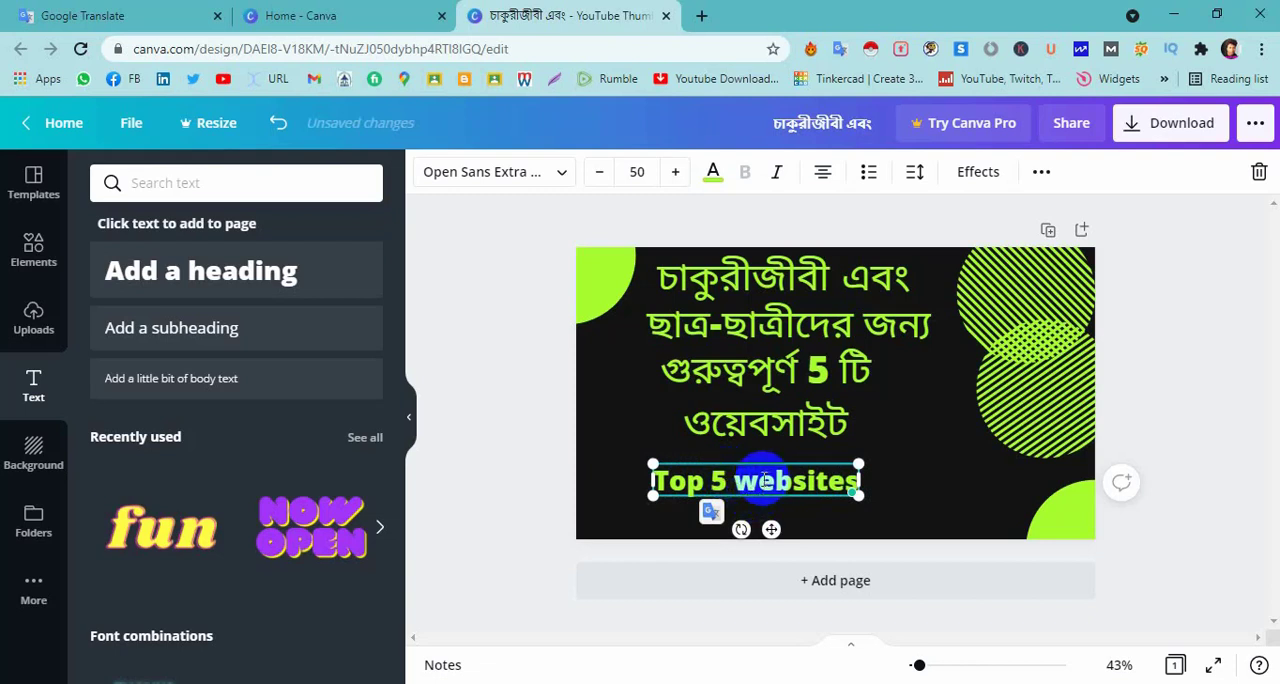
Capitalize the W in the bottom heading so it reads "Top 5 Websites".
{"action": "left_click", "coordinate": [764, 480]}
{"action": "key", "text": "BackSpace"}
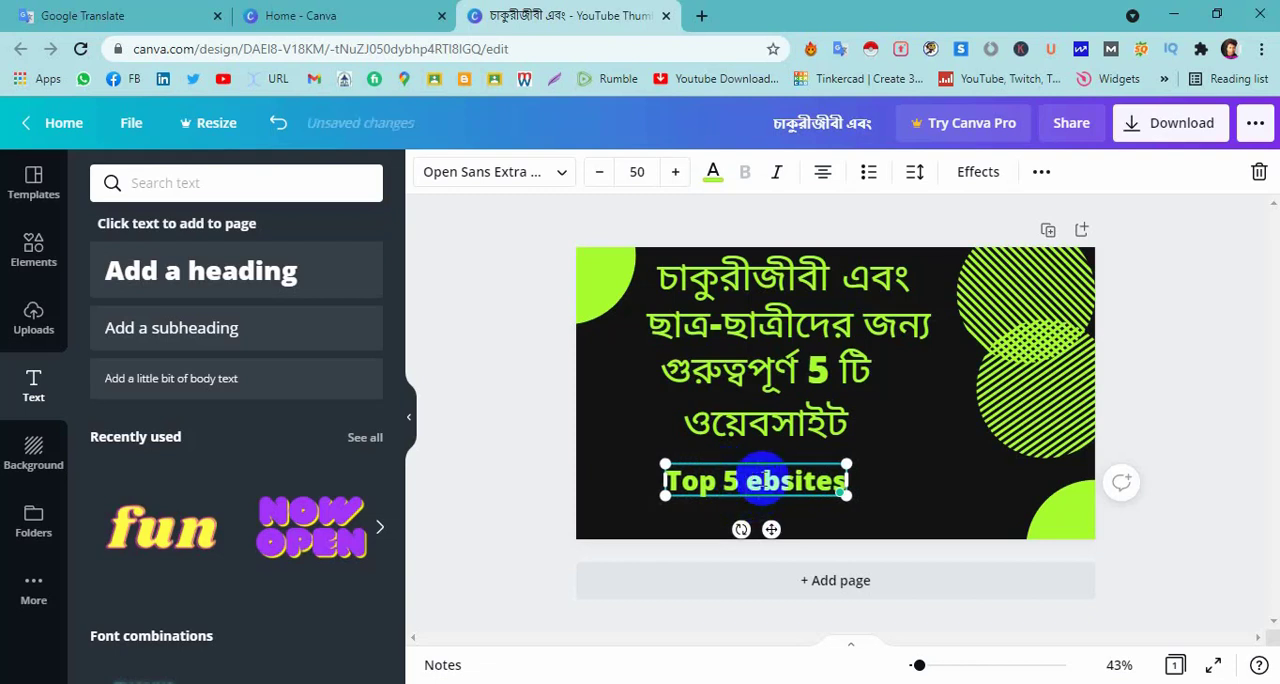
{"action": "type", "text": "W"}
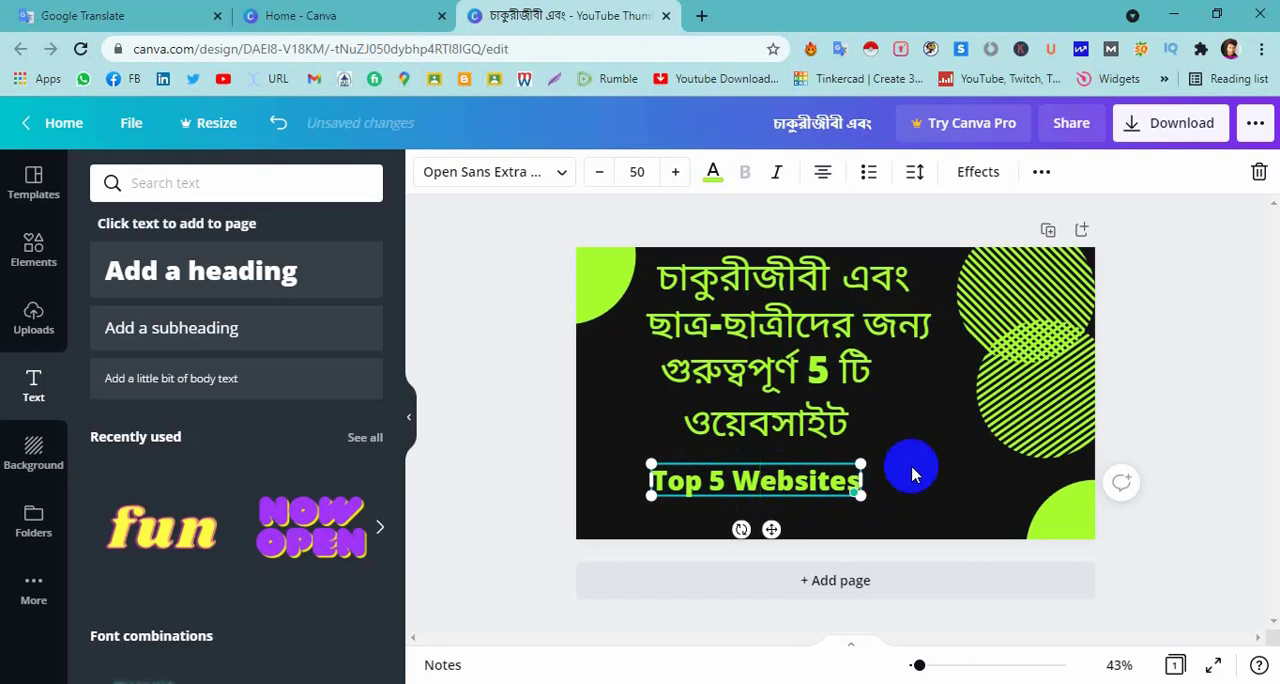
Set the "Top 5 Websites" heading's font size to 70 and move it slightly up and left.
{"action": "triple_click", "coordinate": [810, 478]}
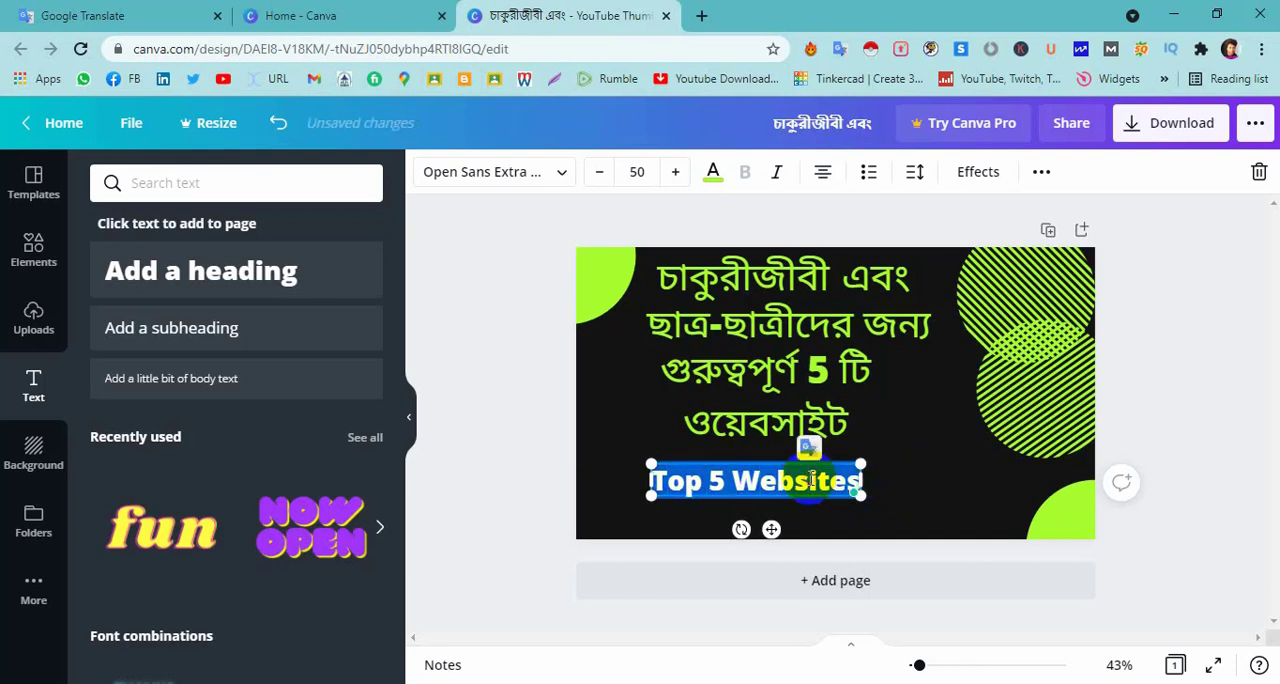
{"action": "left_click", "coordinate": [634, 174]}
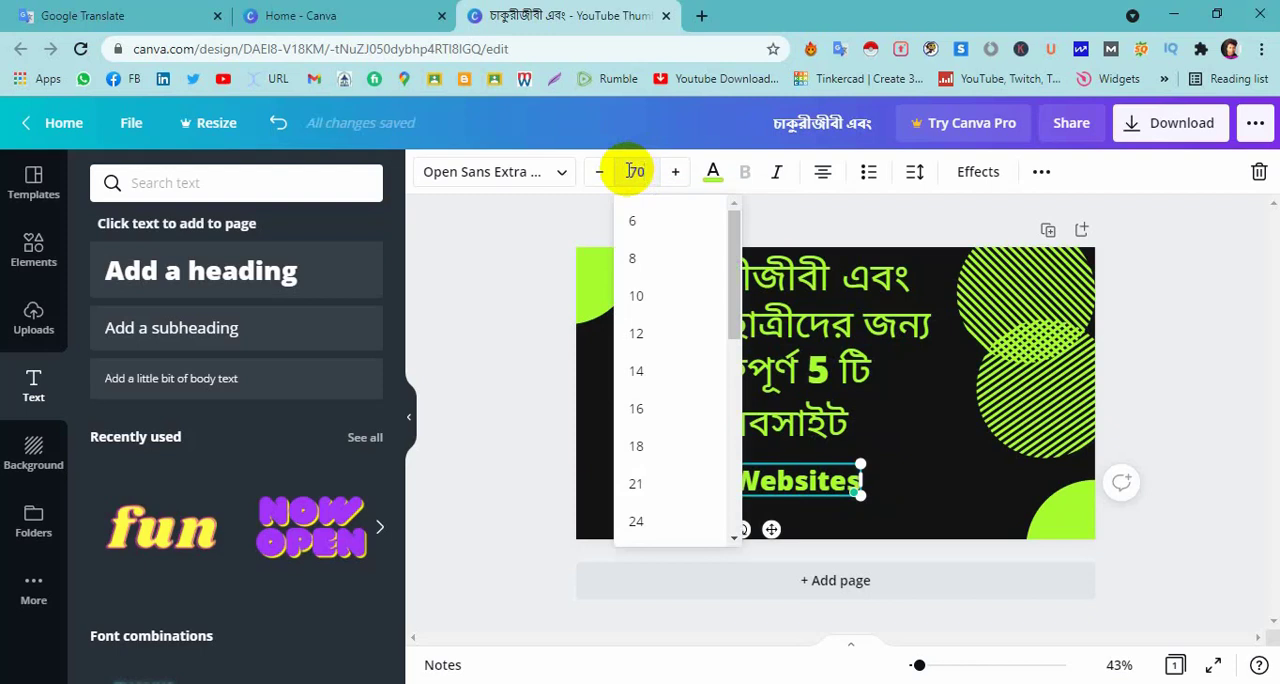
{"action": "key", "text": "Return"}
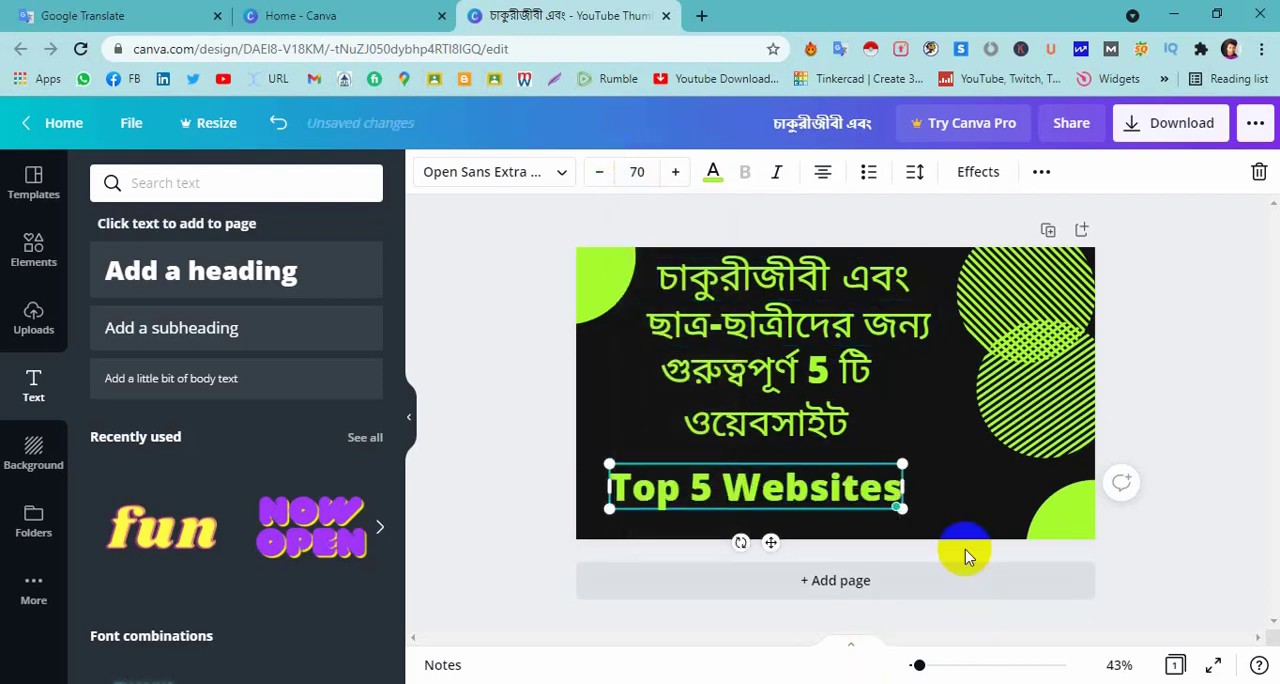
{"action": "left_click", "coordinate": [943, 498]}
{"action": "left_click", "coordinate": [747, 487]}
{"action": "left_click_drag", "start_coordinate": [729, 487], "coordinate": [731, 477]}
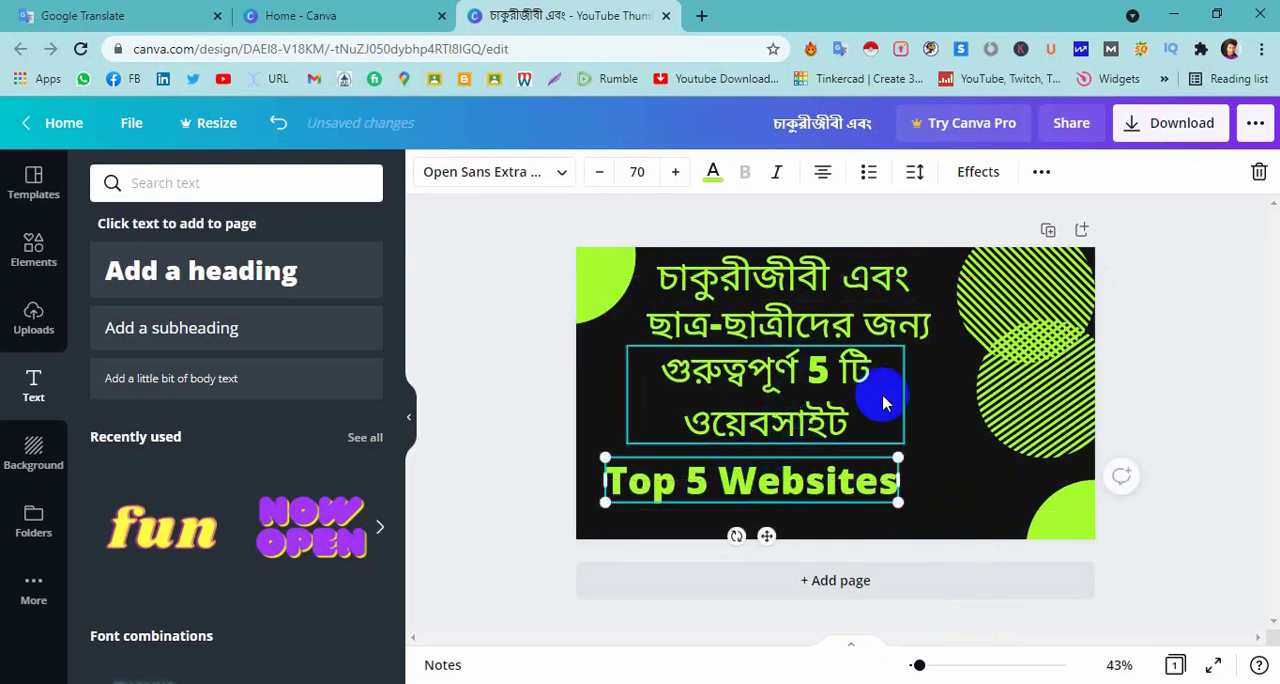
{"action": "left_click", "coordinate": [943, 430]}
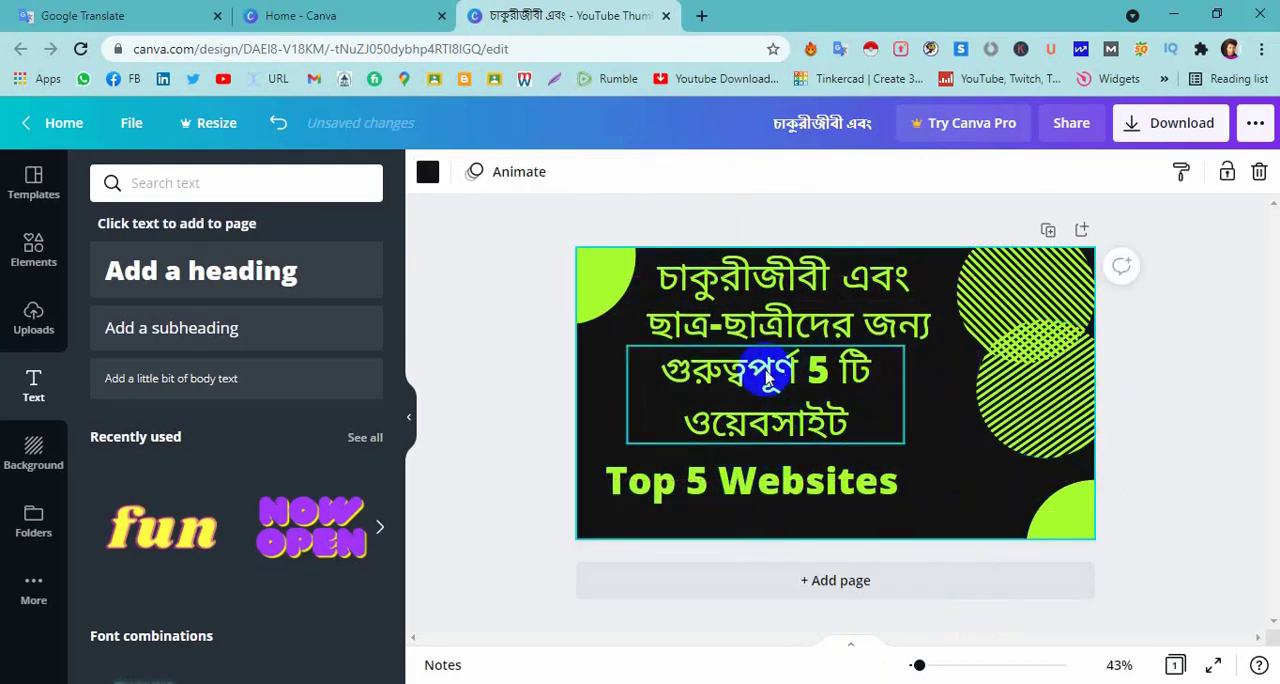
Shift the second Bengali line and the two-line Bengali text slightly left, and the lower striped circle slightly right.
{"action": "left_click_drag", "start_coordinate": [775, 333], "coordinate": [764, 329]}
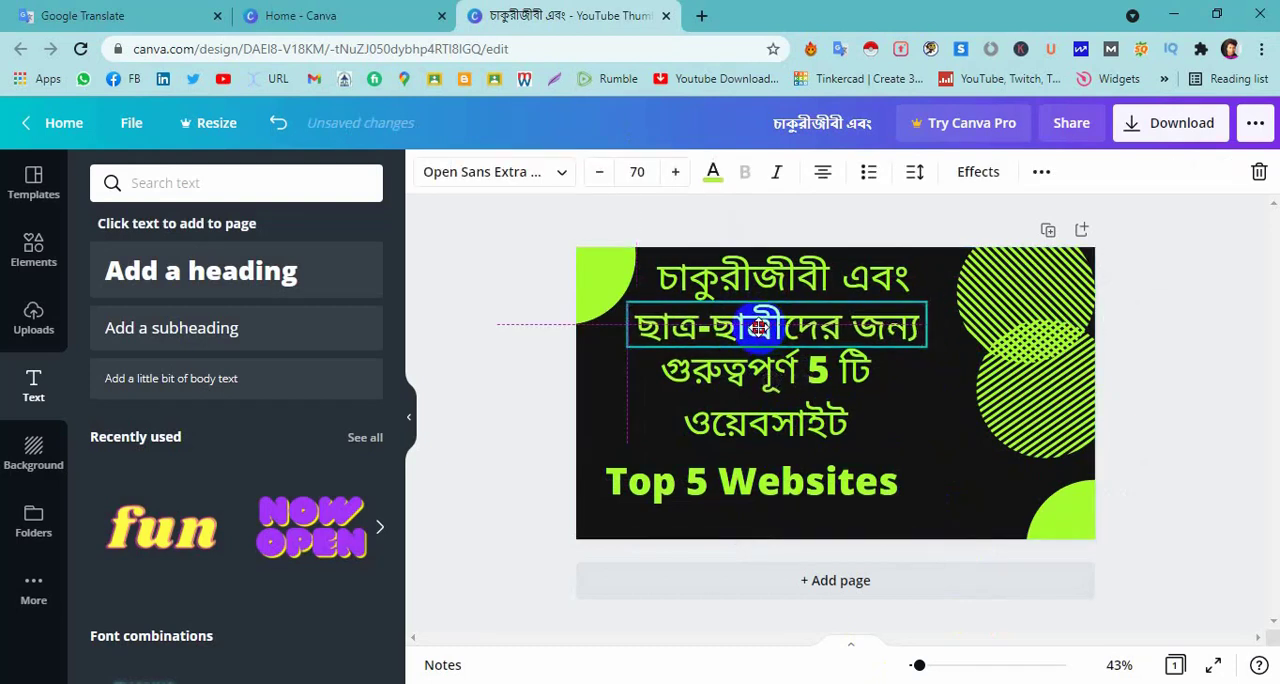
{"action": "left_click", "coordinate": [780, 279]}
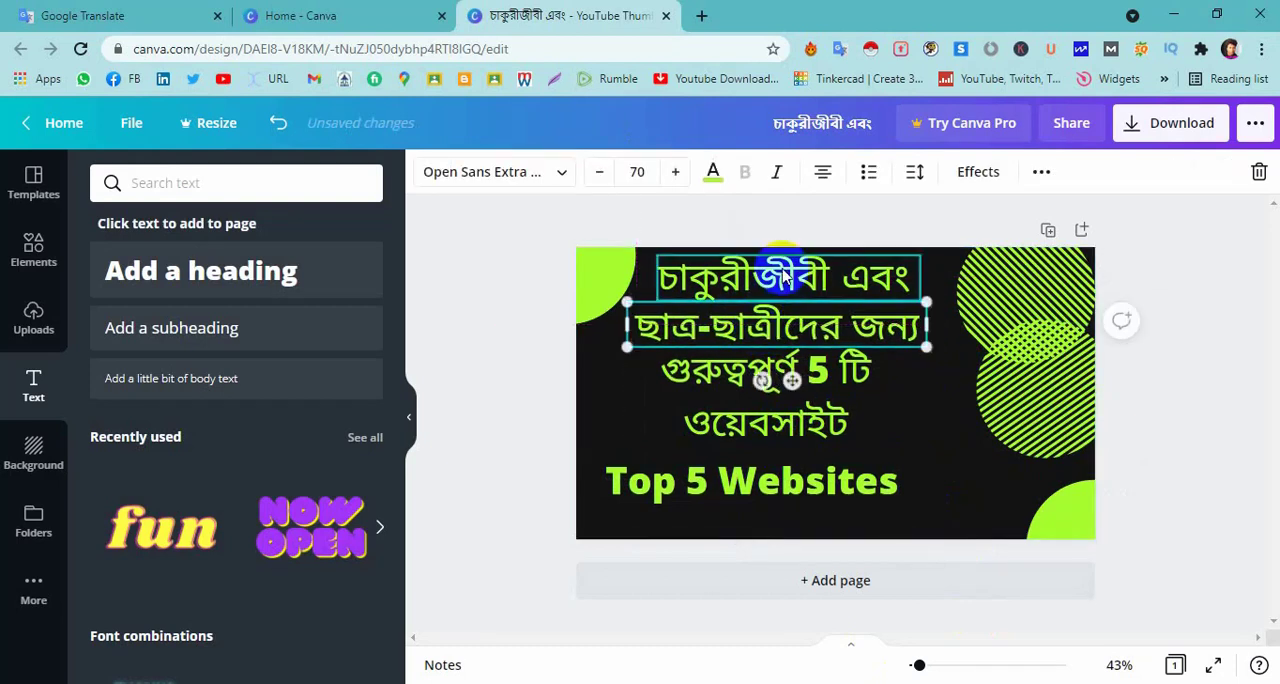
{"action": "left_click_drag", "start_coordinate": [766, 370], "coordinate": [768, 369]}
{"action": "left_click", "coordinate": [966, 453]}
{"action": "mouse_move", "coordinate": [1041, 403]}
{"action": "left_mouse_down"}
{"action": "mouse_move", "coordinate": [1051, 392]}
{"action": "mouse_move", "coordinate": [1054, 403]}
{"action": "left_mouse_up"}
{"action": "left_click", "coordinate": [950, 474]}
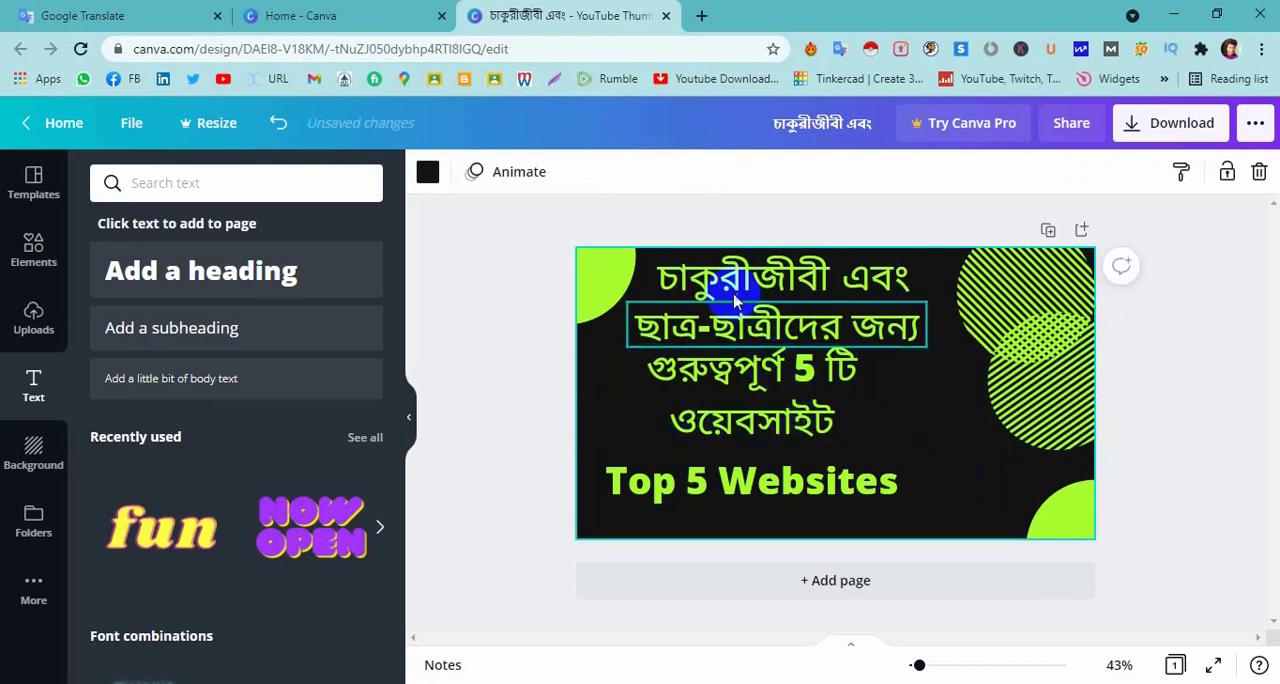
{"action": "left_click", "coordinate": [772, 311]}
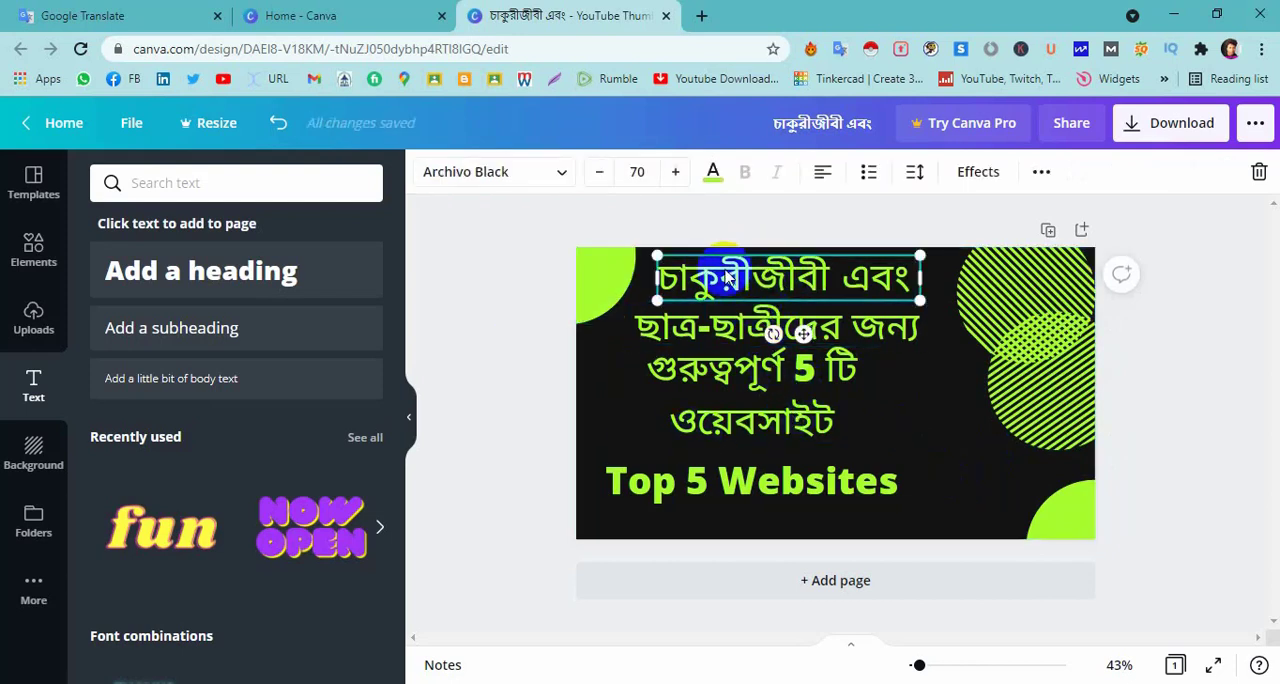
{"action": "left_click", "coordinate": [562, 174]}
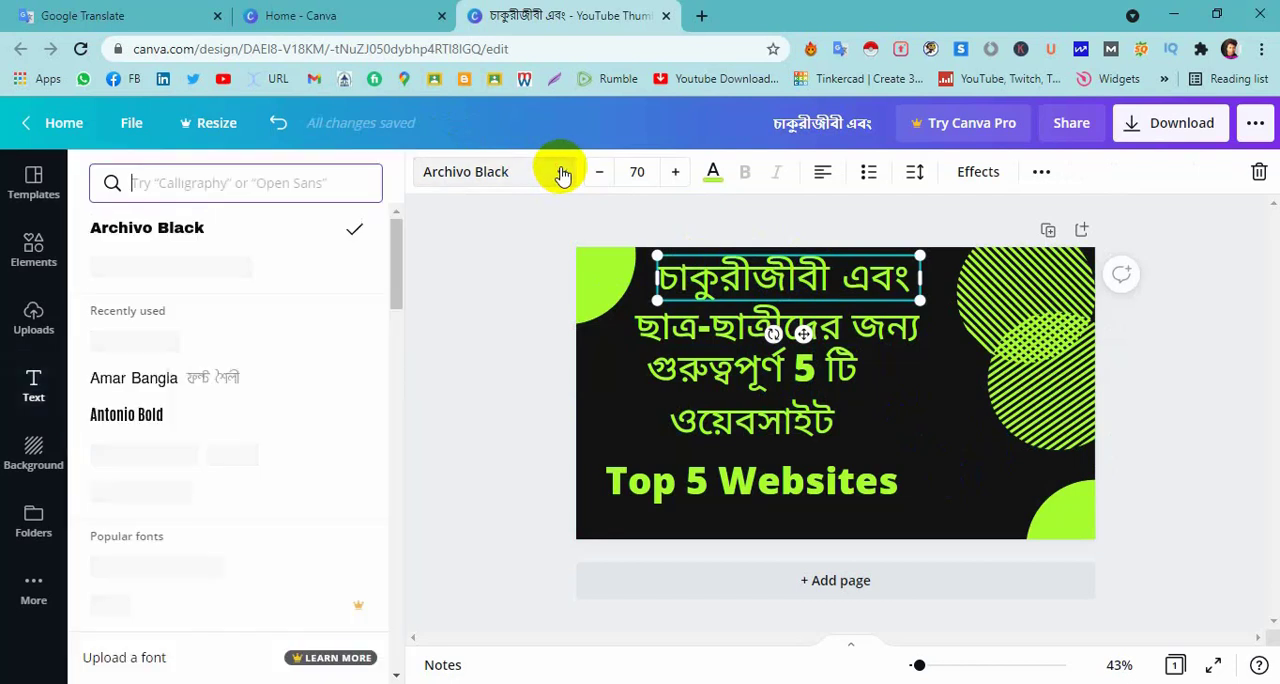
{"action": "left_click", "coordinate": [780, 290]}
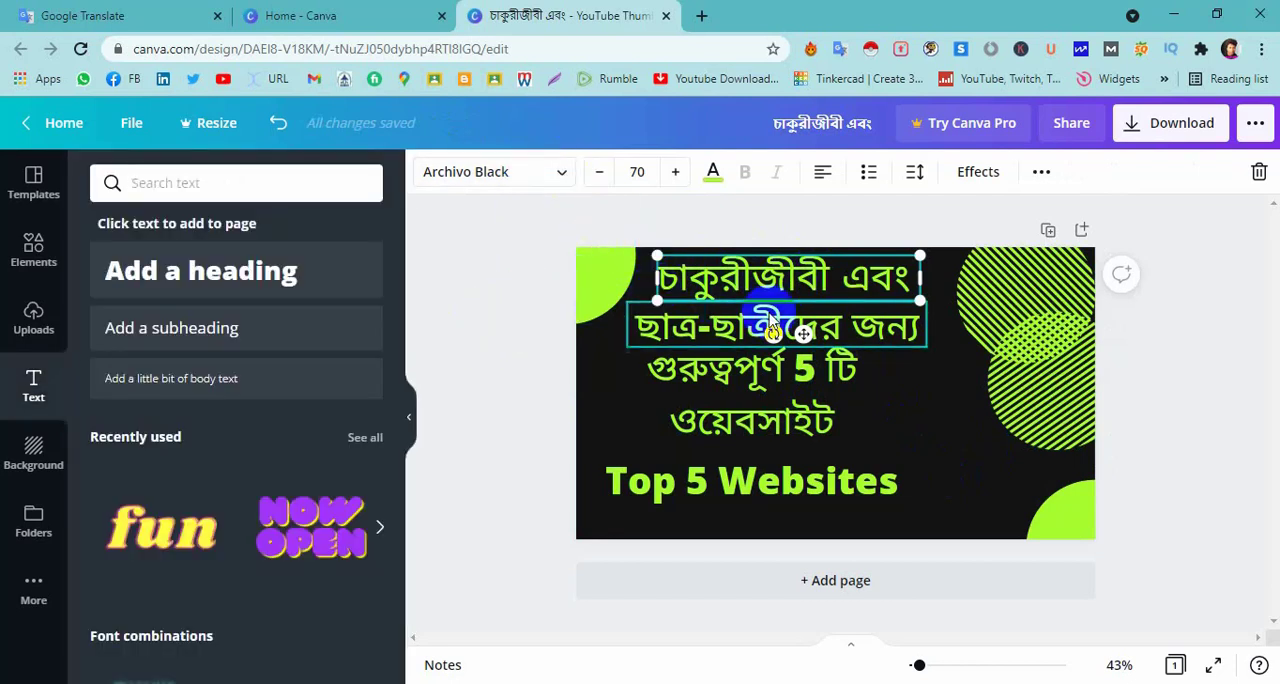
{"action": "left_click", "coordinate": [531, 294]}
Change the first Bengali line's font to Amar Bangla and make it bold.
{"action": "left_click", "coordinate": [668, 285]}
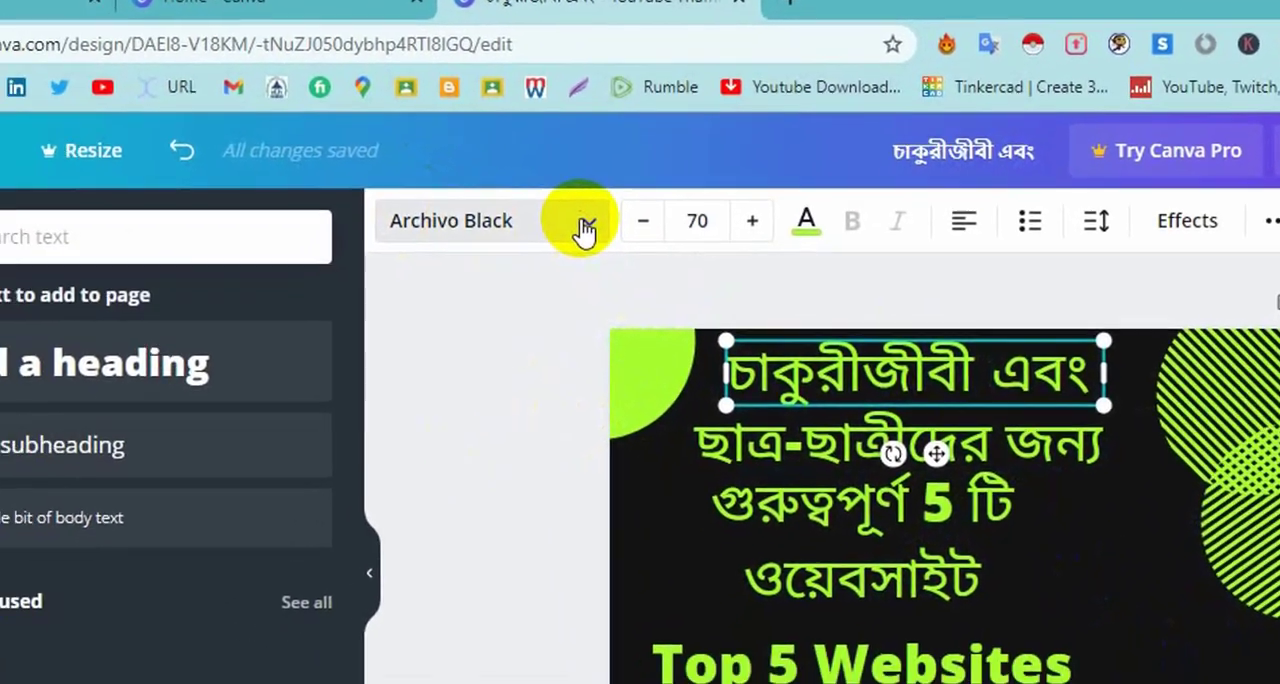
{"action": "left_click", "coordinate": [519, 268]}
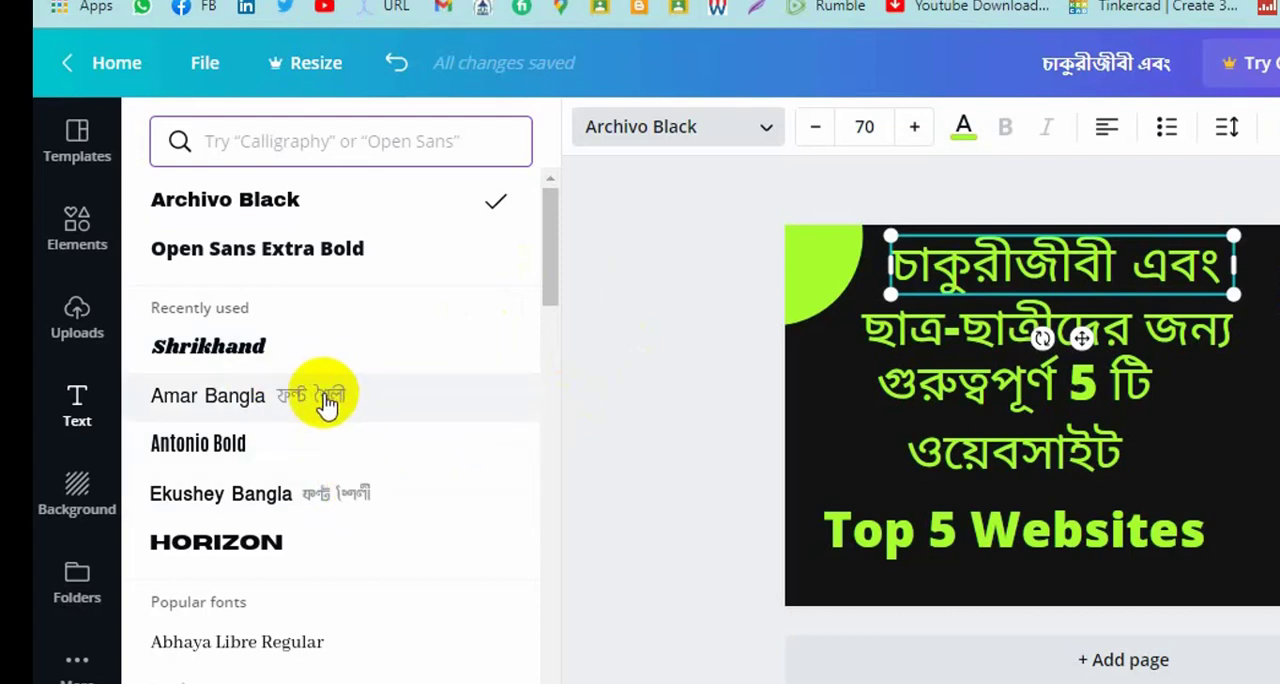
{"action": "left_click", "coordinate": [358, 404]}
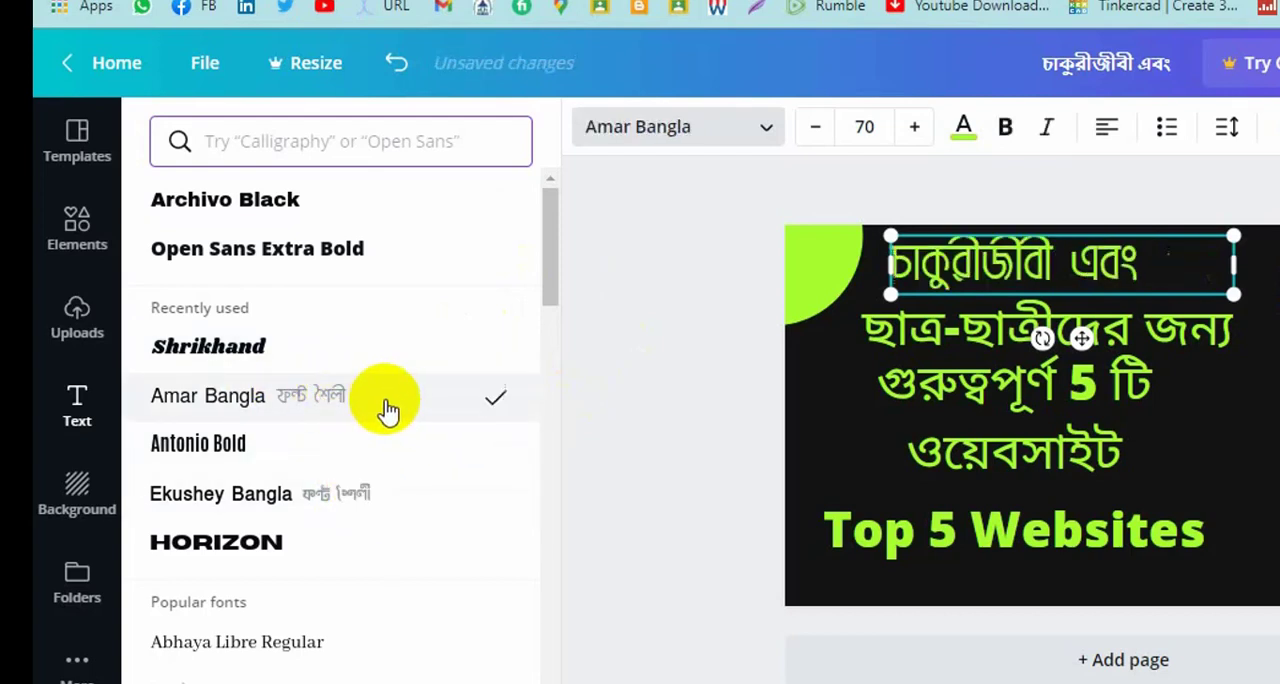
{"action": "left_click", "coordinate": [1005, 130]}
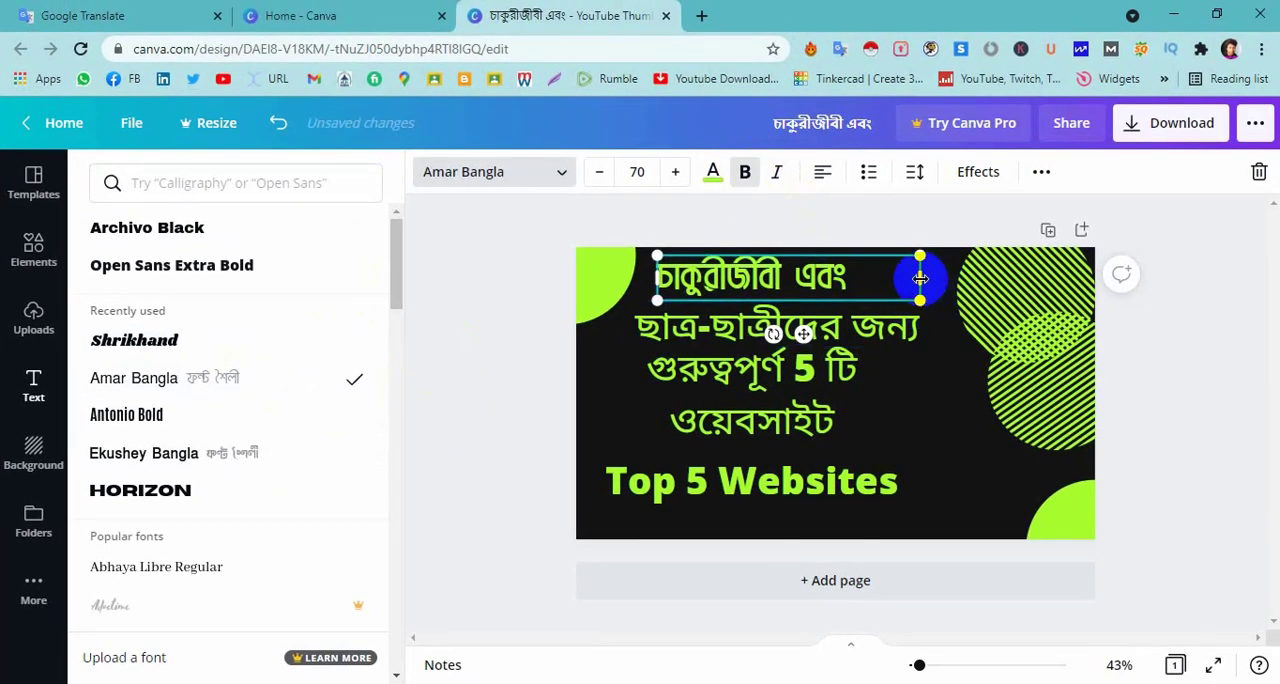
Narrow the first Bengali line's text box to a width of about 493 and move it right to centre it over the second line.
{"action": "left_click_drag", "start_coordinate": [920, 285], "coordinate": [868, 283]}
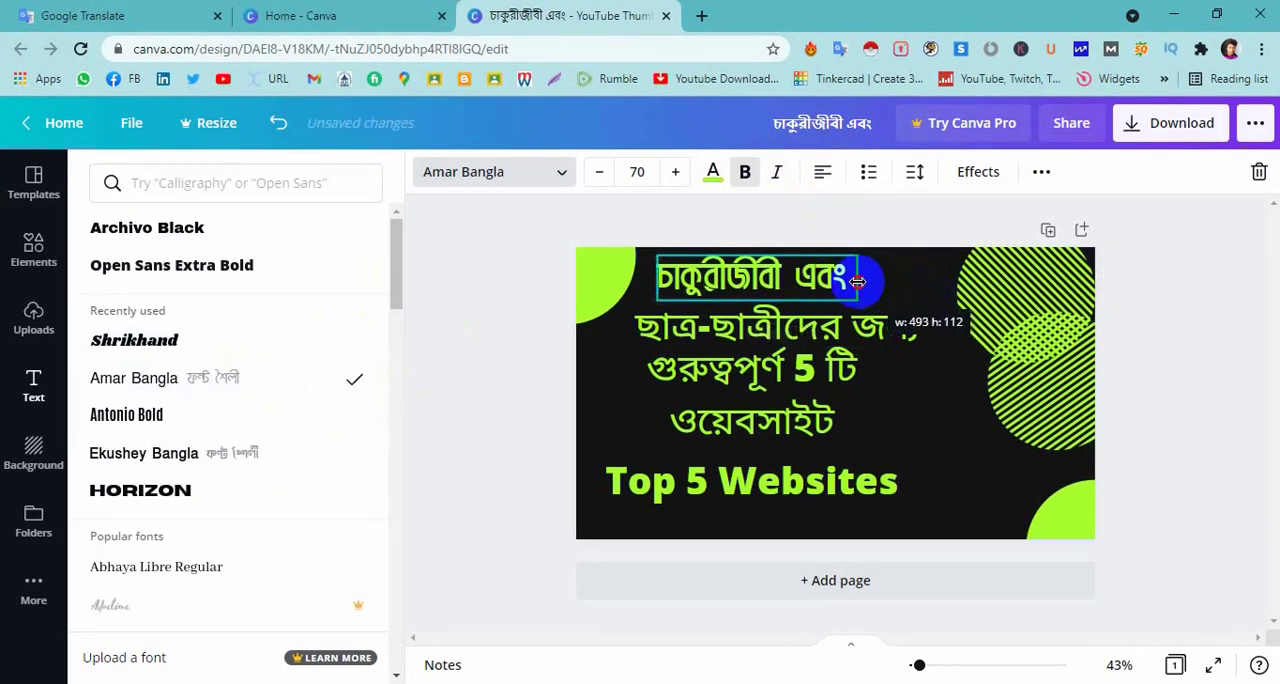
{"action": "left_click", "coordinate": [770, 280]}
{"action": "left_click_drag", "start_coordinate": [768, 280], "coordinate": [779, 275]}
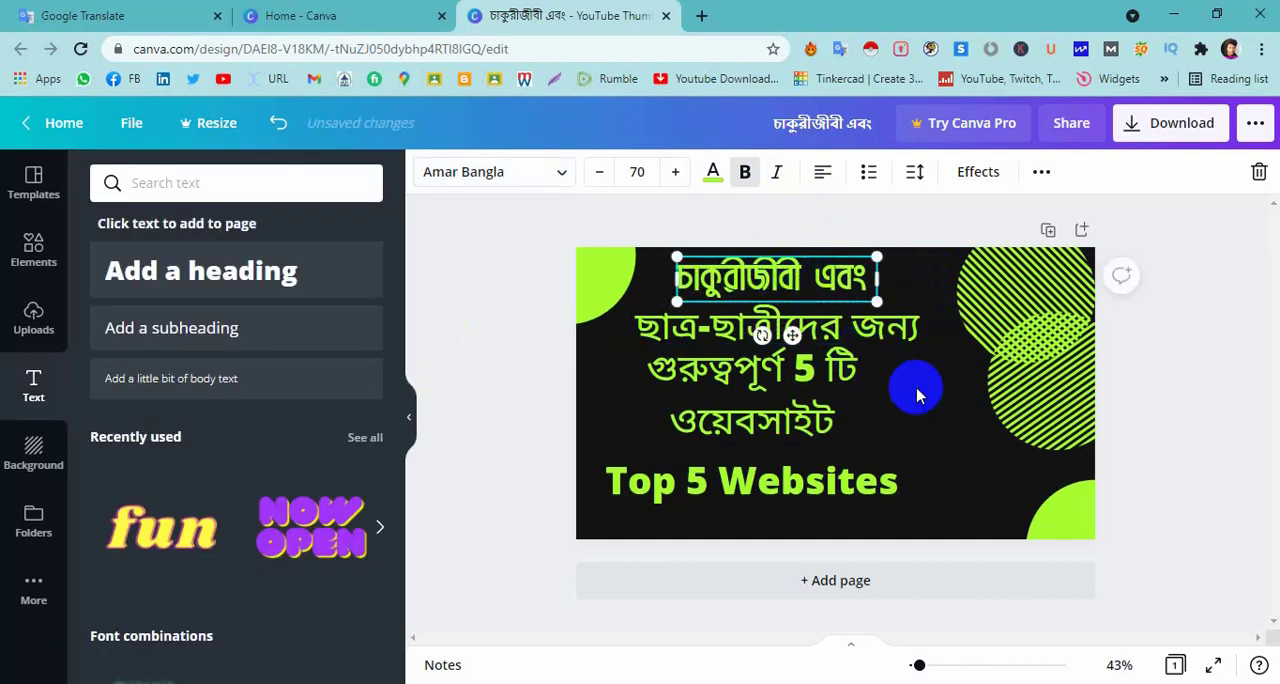
Change the second Bengali line "ছাত্র-ছাত্রীদের জন্য" to the Amar Bangla font in bold.
{"action": "left_click", "coordinate": [771, 318]}
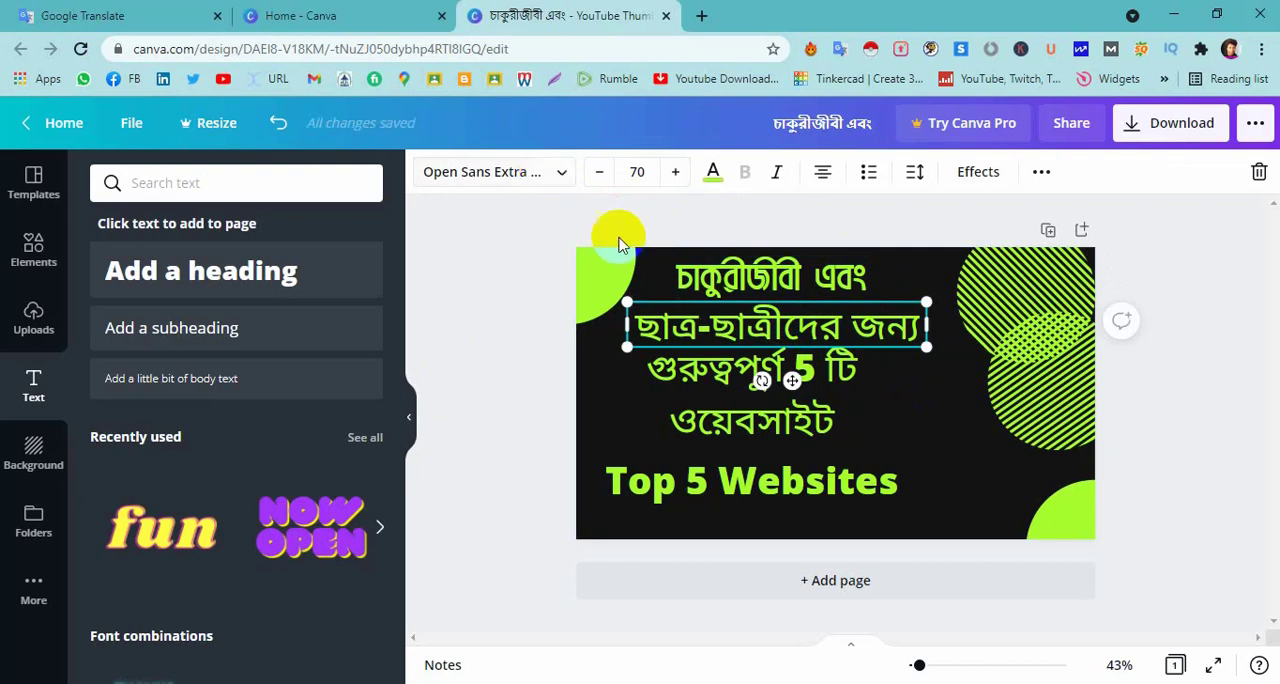
{"action": "left_click", "coordinate": [545, 176]}
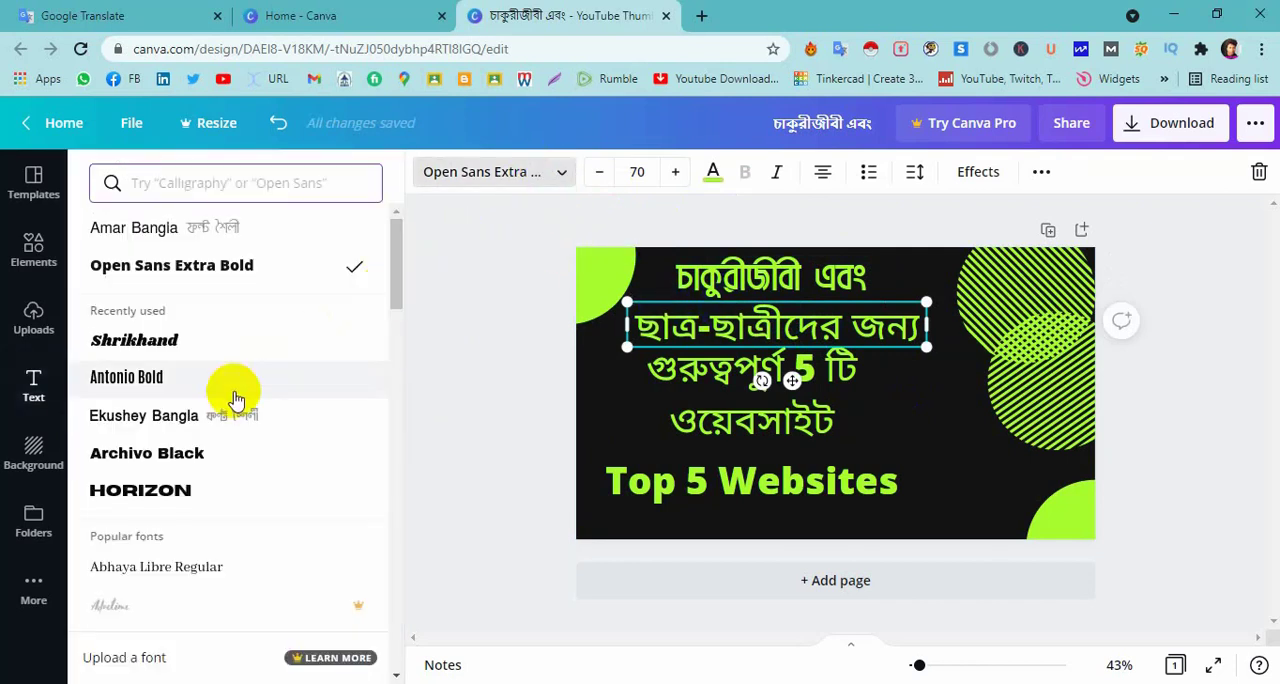
{"action": "left_click", "coordinate": [229, 222]}
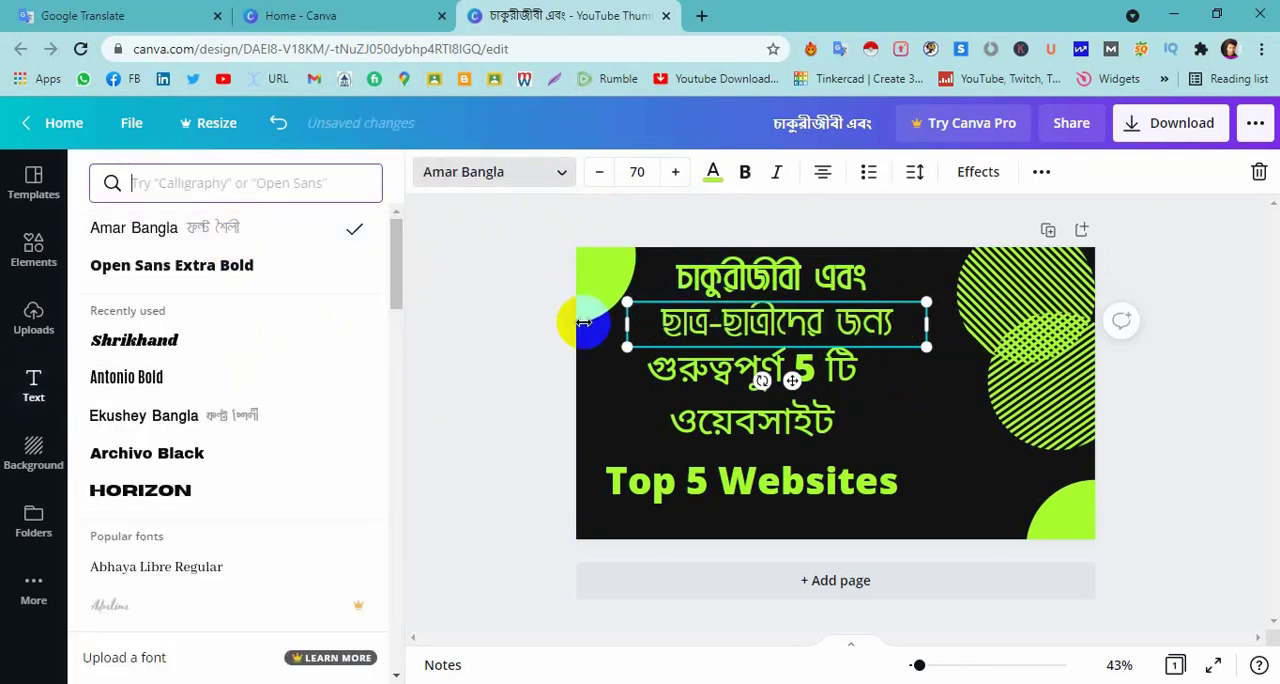
{"action": "left_click", "coordinate": [745, 182]}
{"action": "left_click", "coordinate": [928, 424]}
Change the two-line text "গুরুত্বপূর্ণ 5 টি ওয়েবসাইট" to the Amar Bangla font in bold.
{"action": "left_click", "coordinate": [661, 362]}
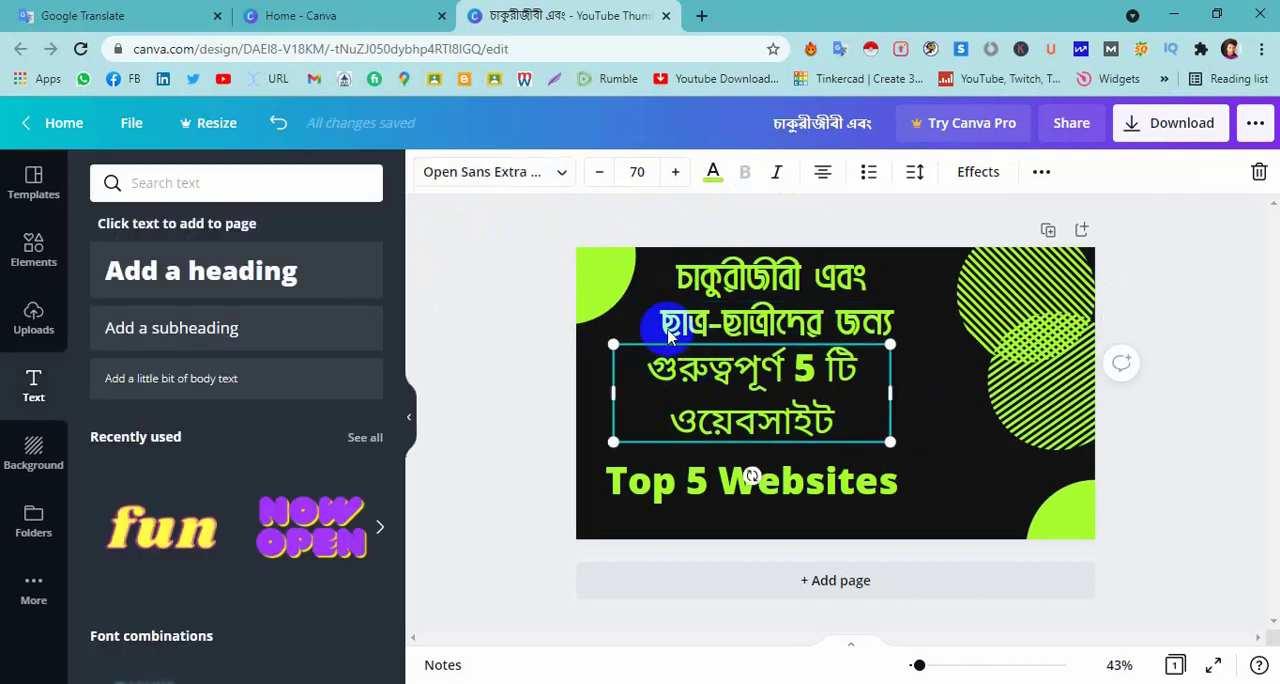
{"action": "left_click", "coordinate": [545, 172]}
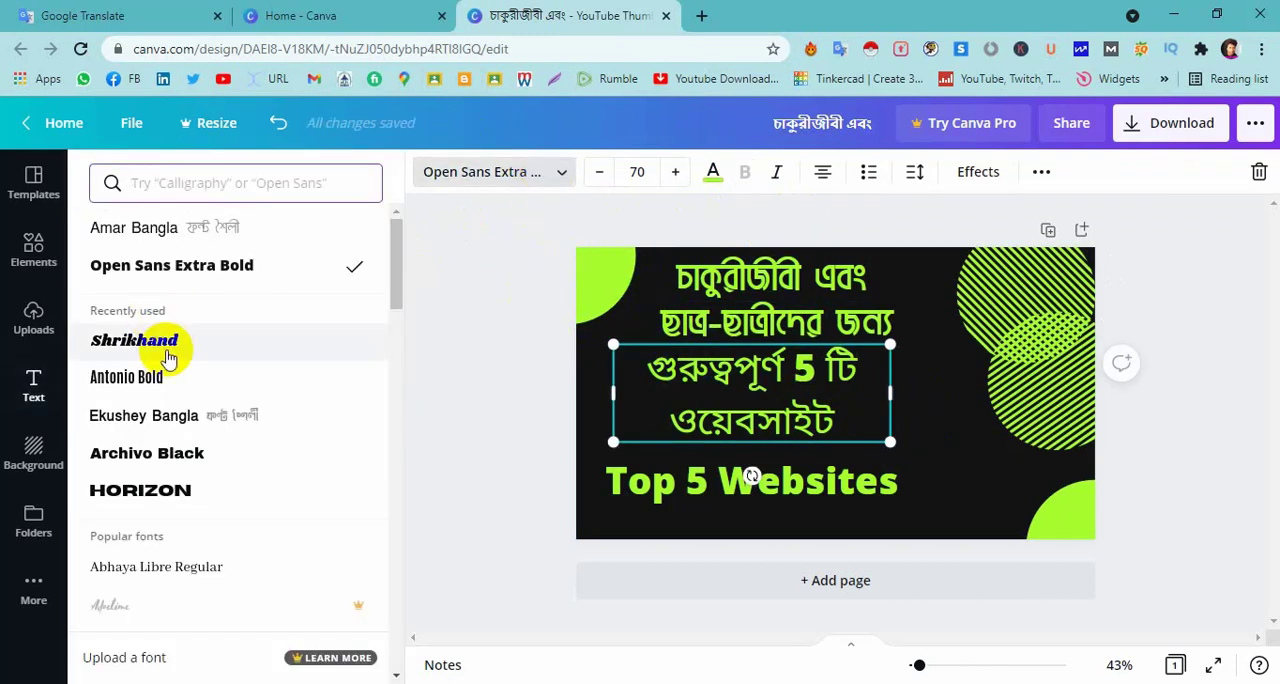
{"action": "left_click", "coordinate": [243, 224]}
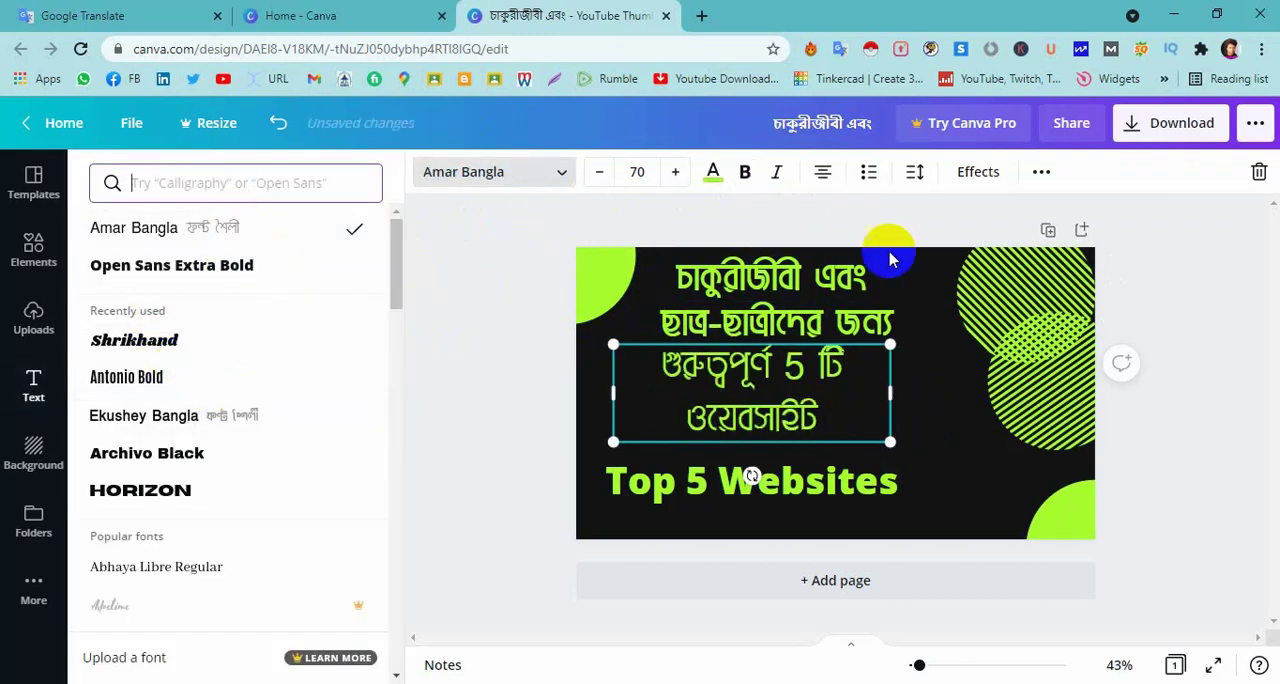
{"action": "left_click", "coordinate": [745, 173]}
{"action": "left_click", "coordinate": [934, 420]}
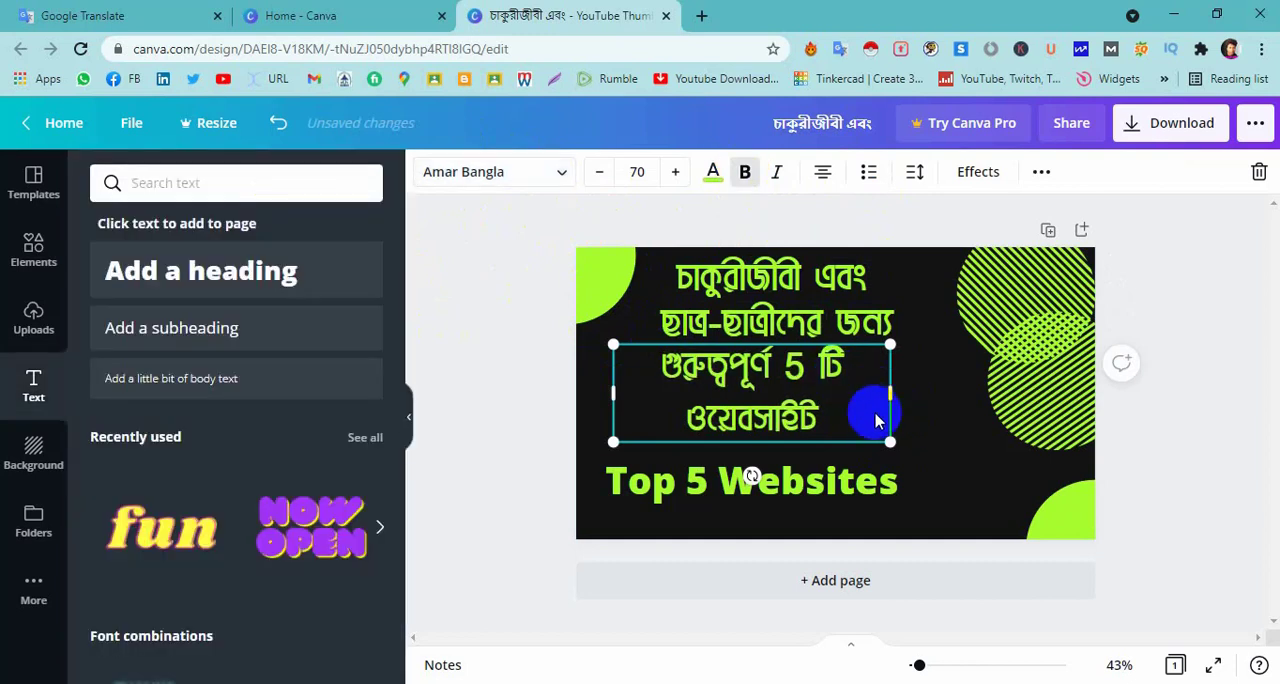
{"action": "left_click", "coordinate": [938, 458]}
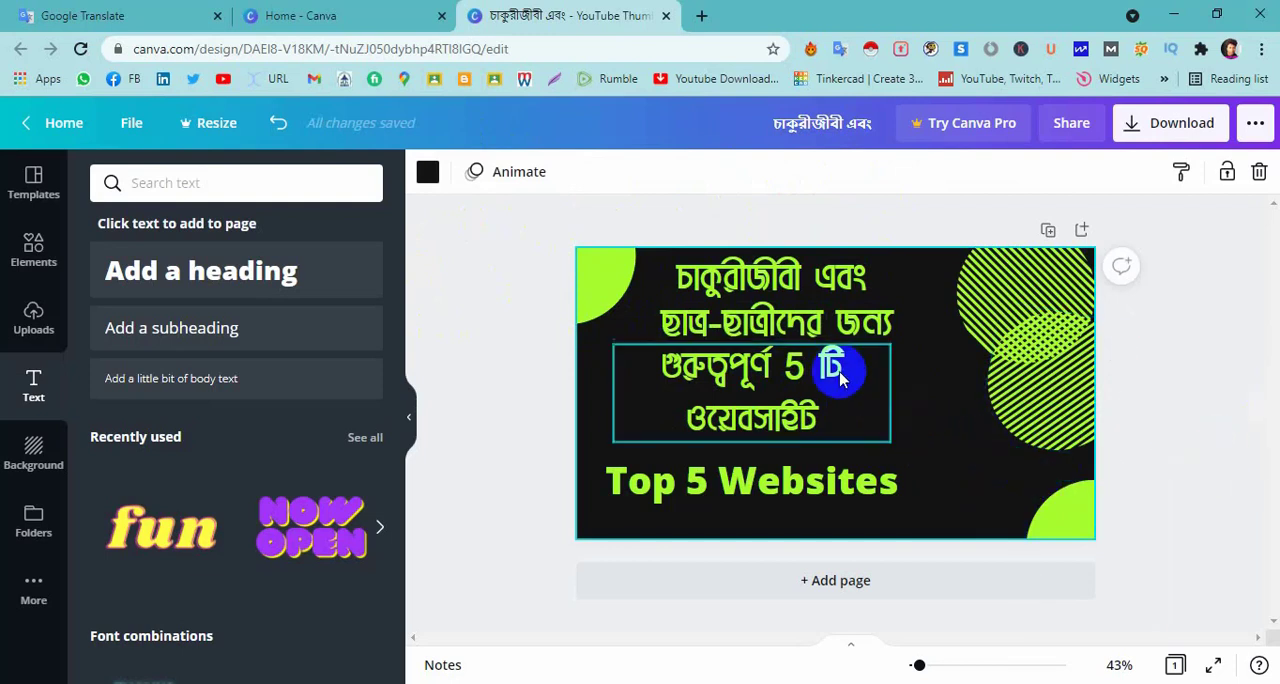
Move the second Bengali line slightly left so its box aligns with the left edge of the text box below.
{"action": "left_click_drag", "start_coordinate": [775, 378], "coordinate": [771, 372]}
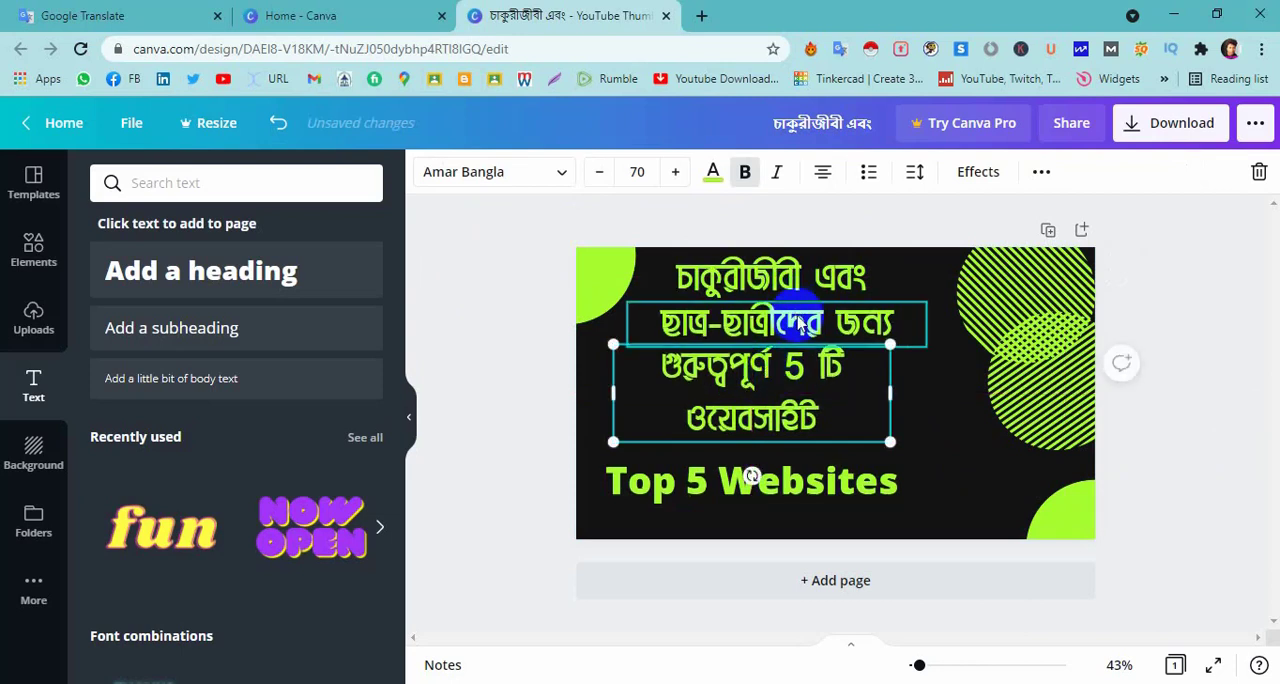
{"action": "mouse_move", "coordinate": [797, 332]}
{"action": "left_mouse_down"}
{"action": "mouse_move", "coordinate": [760, 323]}
{"action": "mouse_move", "coordinate": [789, 321]}
{"action": "left_mouse_up"}
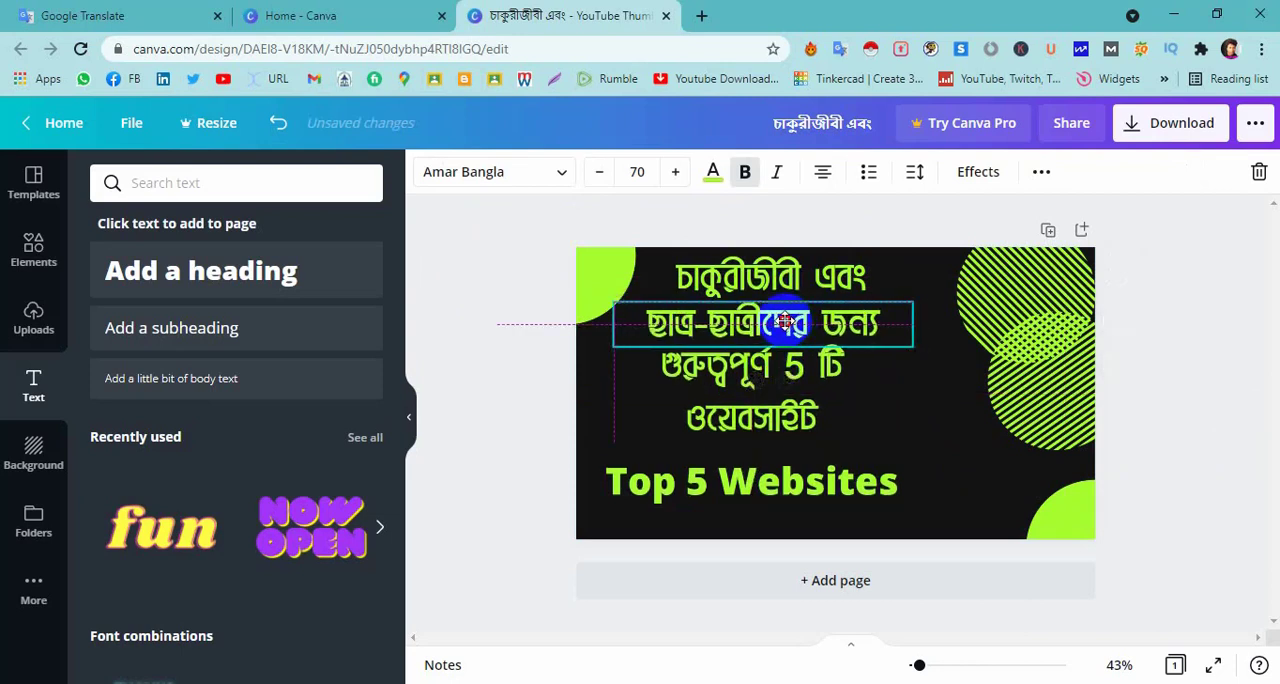
{"action": "left_click_drag", "start_coordinate": [782, 321], "coordinate": [782, 321]}
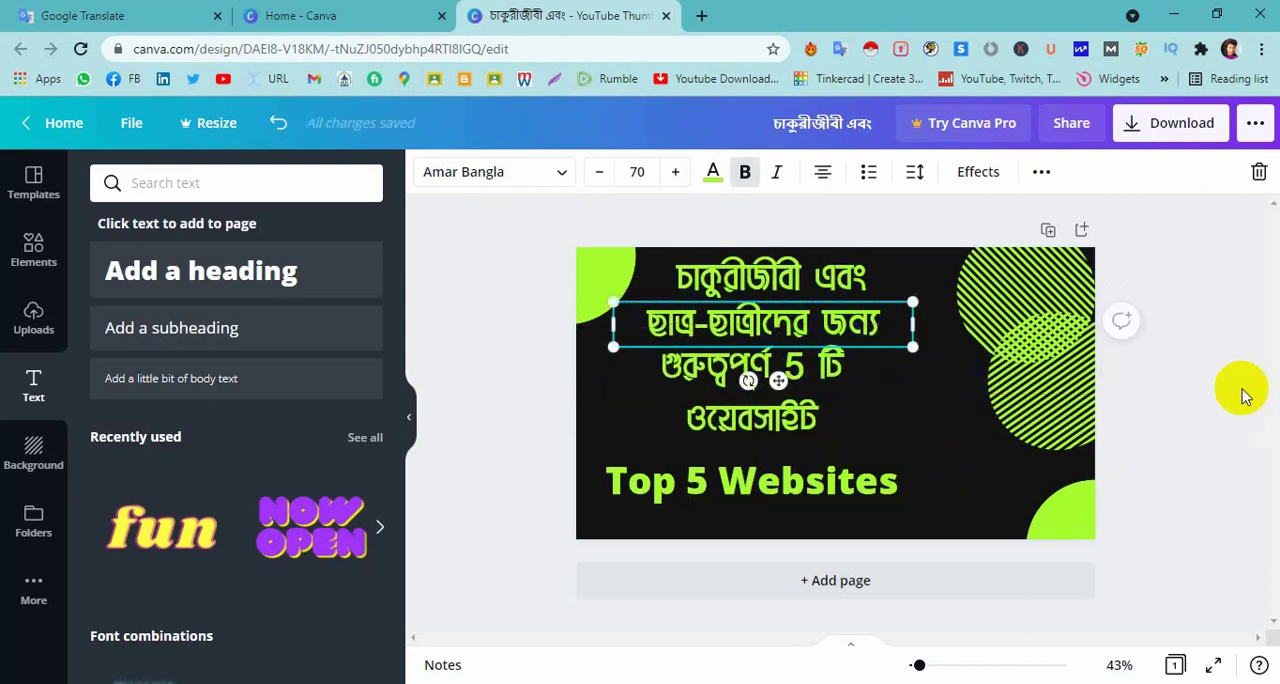
{"action": "left_click", "coordinate": [951, 466]}
Change the "Top 5 Websites" heading's font to Shrikhand.
{"action": "left_click", "coordinate": [837, 472]}
{"action": "left_click", "coordinate": [718, 480]}
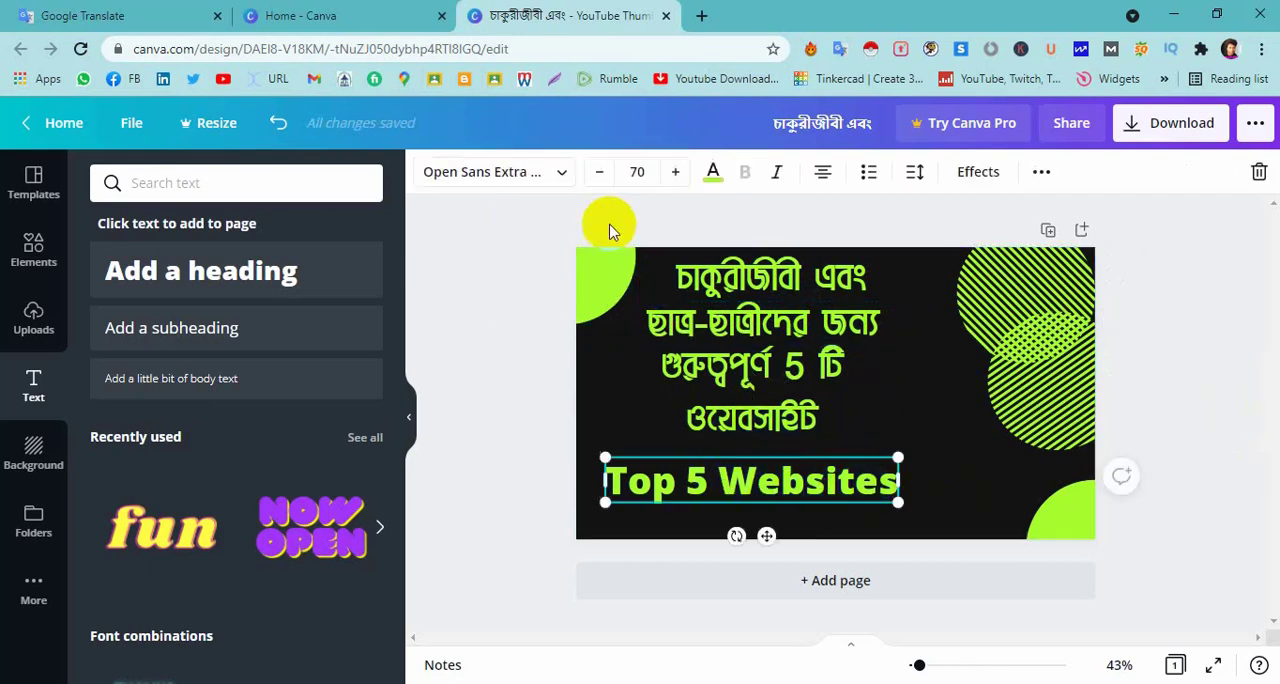
{"action": "left_click", "coordinate": [561, 174]}
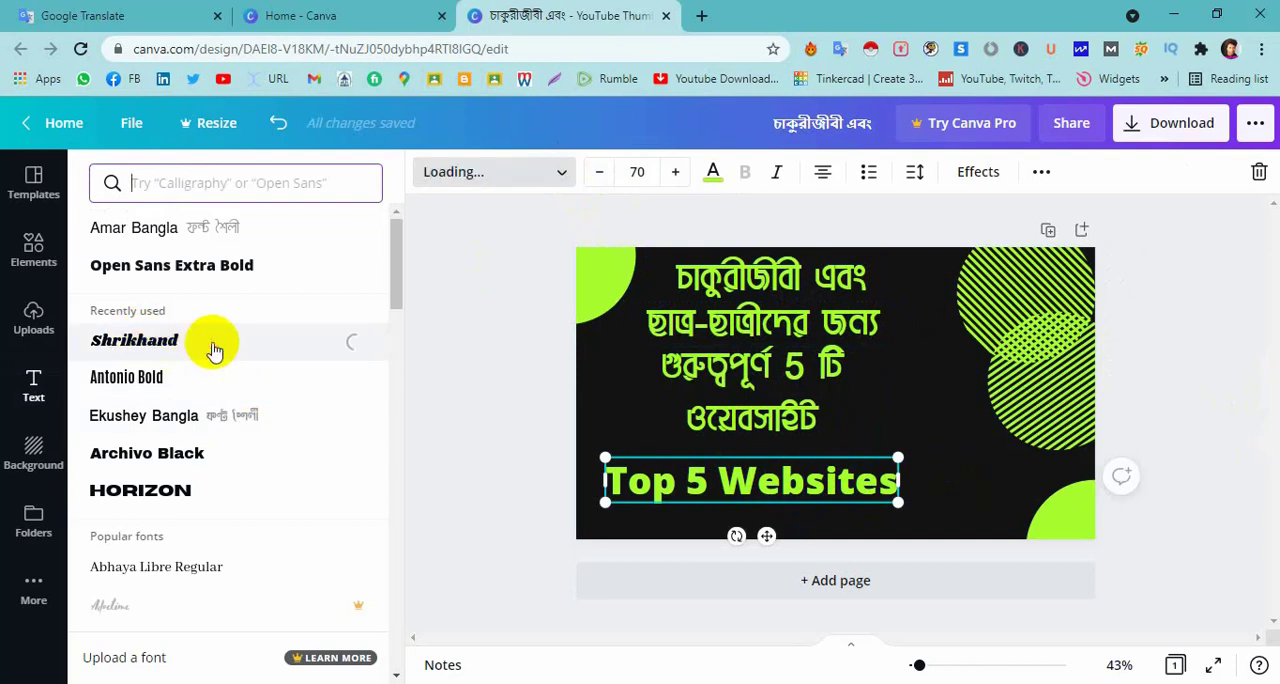
{"action": "left_click", "coordinate": [852, 490]}
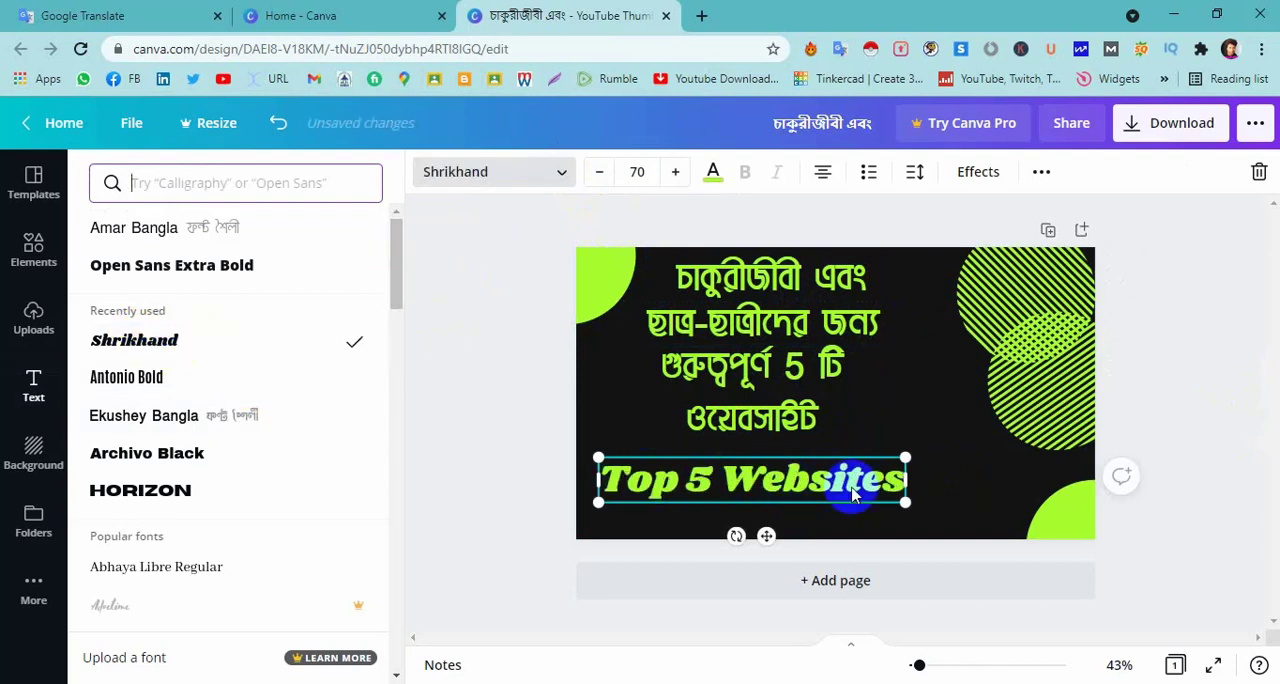
{"action": "left_click", "coordinate": [968, 461]}
{"action": "left_click", "coordinate": [948, 468]}
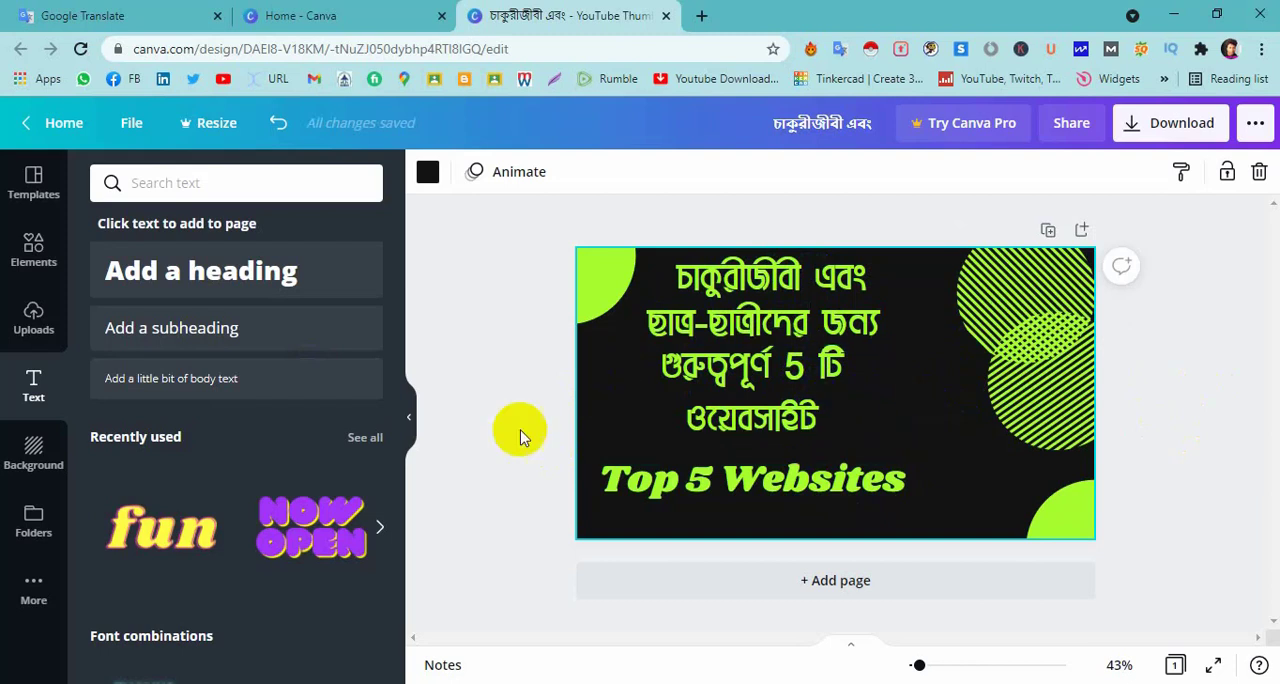
Search the elements library for "emoji" and add the grinning emoji with sunglasses and white hands to the thumbnail.
{"action": "left_click", "coordinate": [36, 262]}
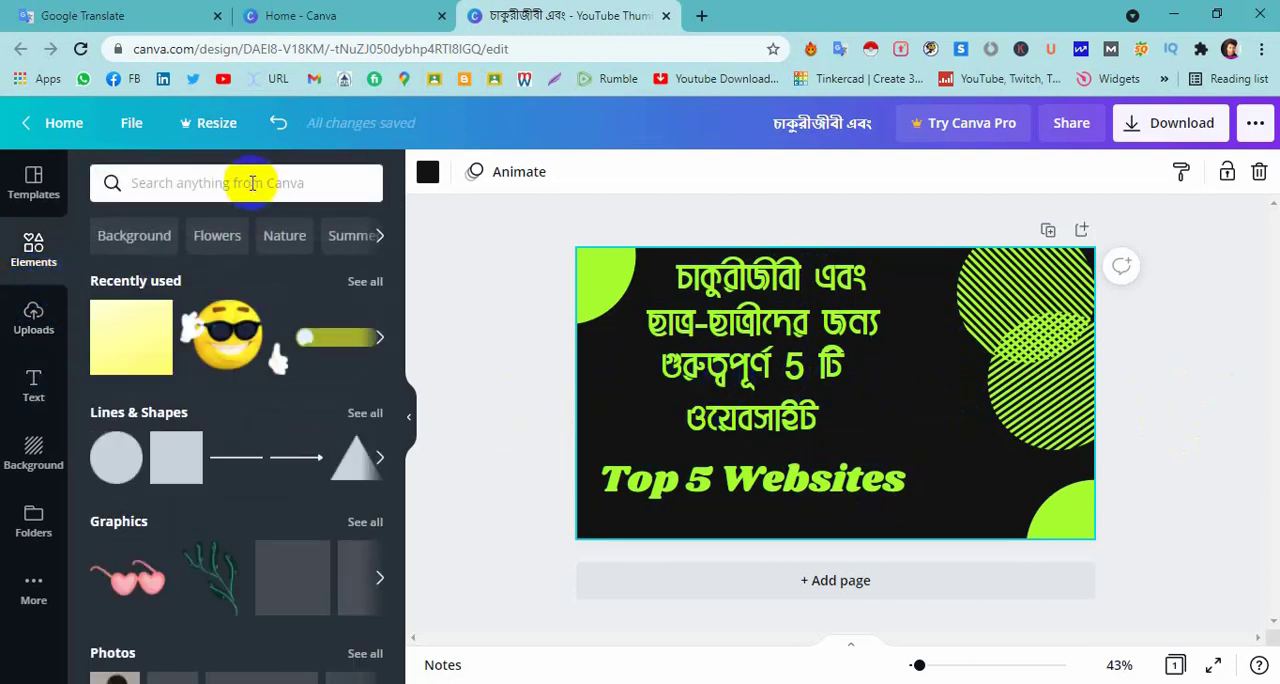
{"action": "left_click", "coordinate": [191, 180]}
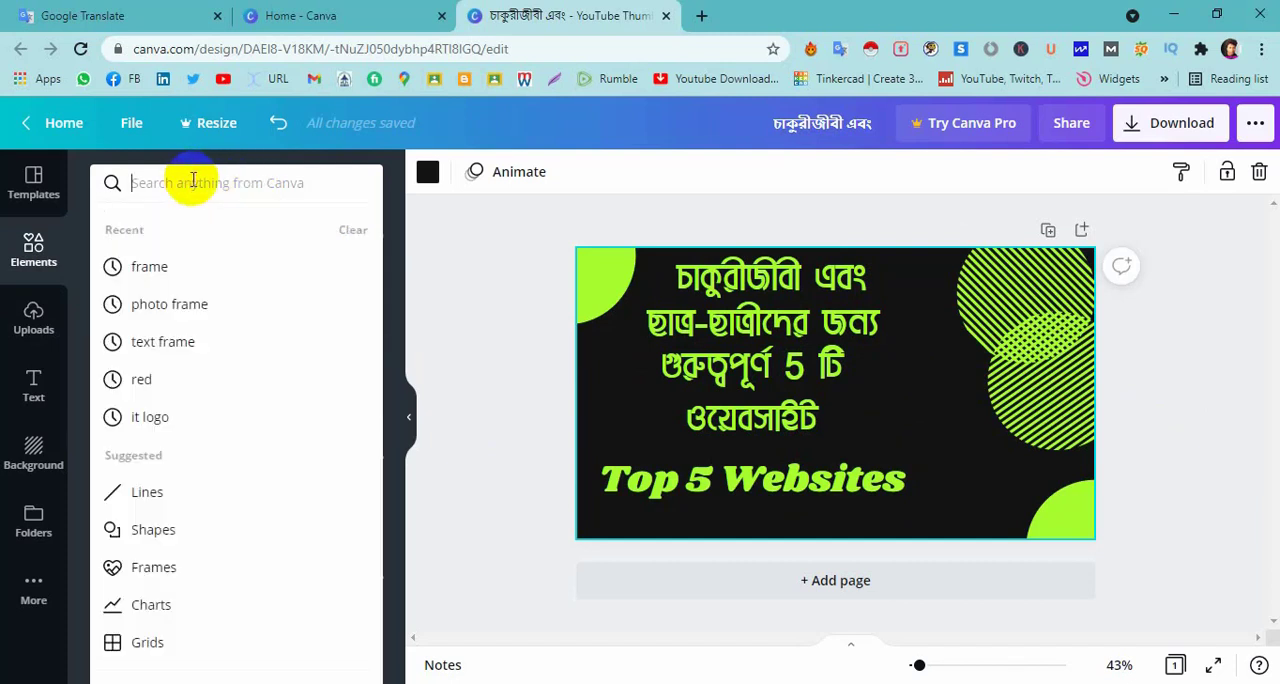
{"action": "type", "text": "e"}
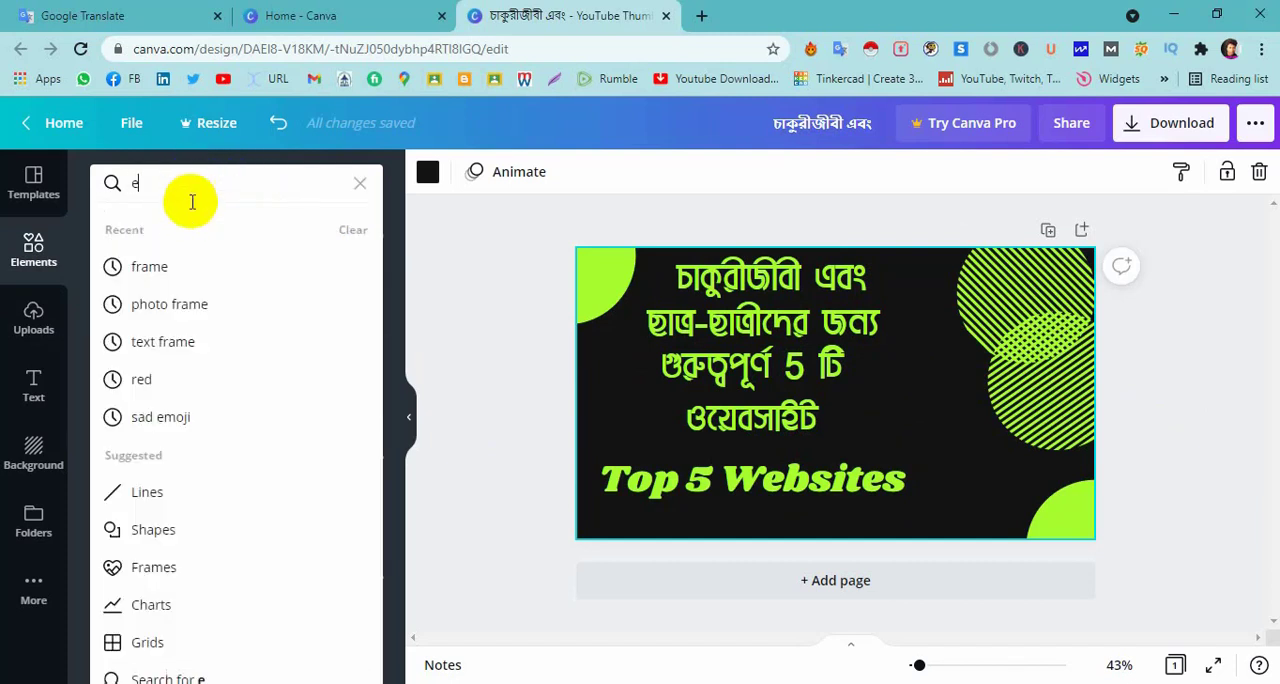
{"action": "type", "text": "moj"}
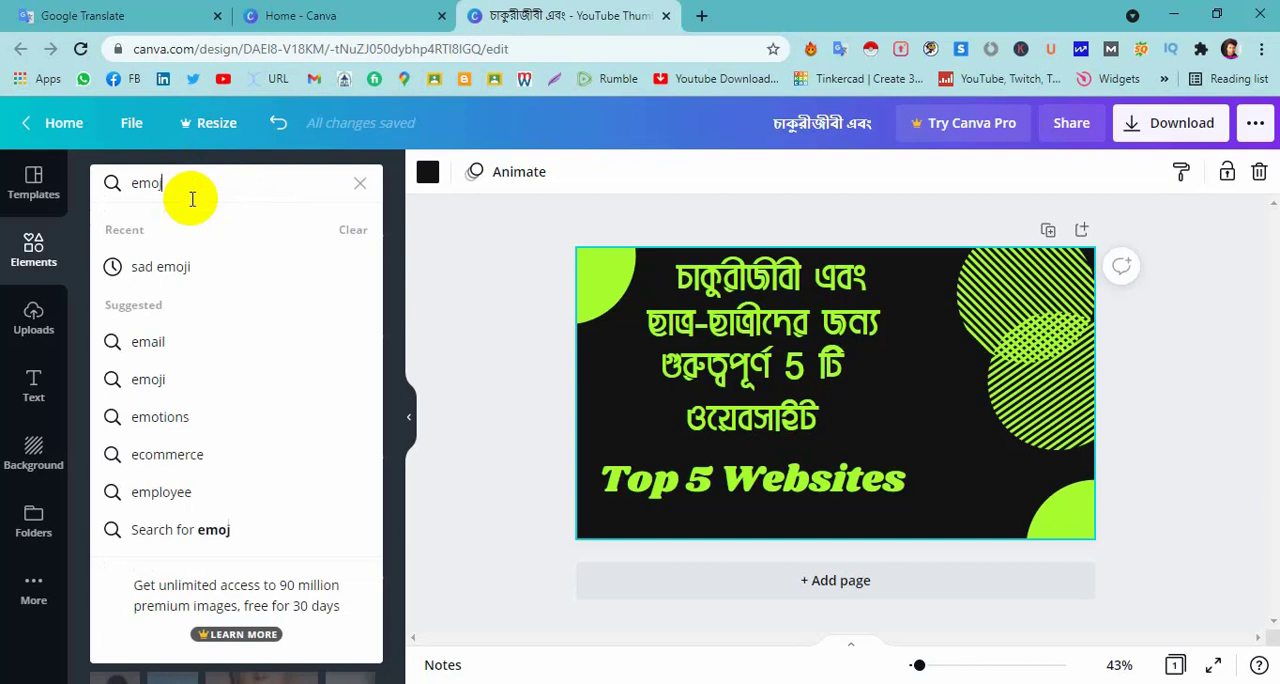
{"action": "type", "text": "i"}
{"action": "left_click", "coordinate": [150, 341]}
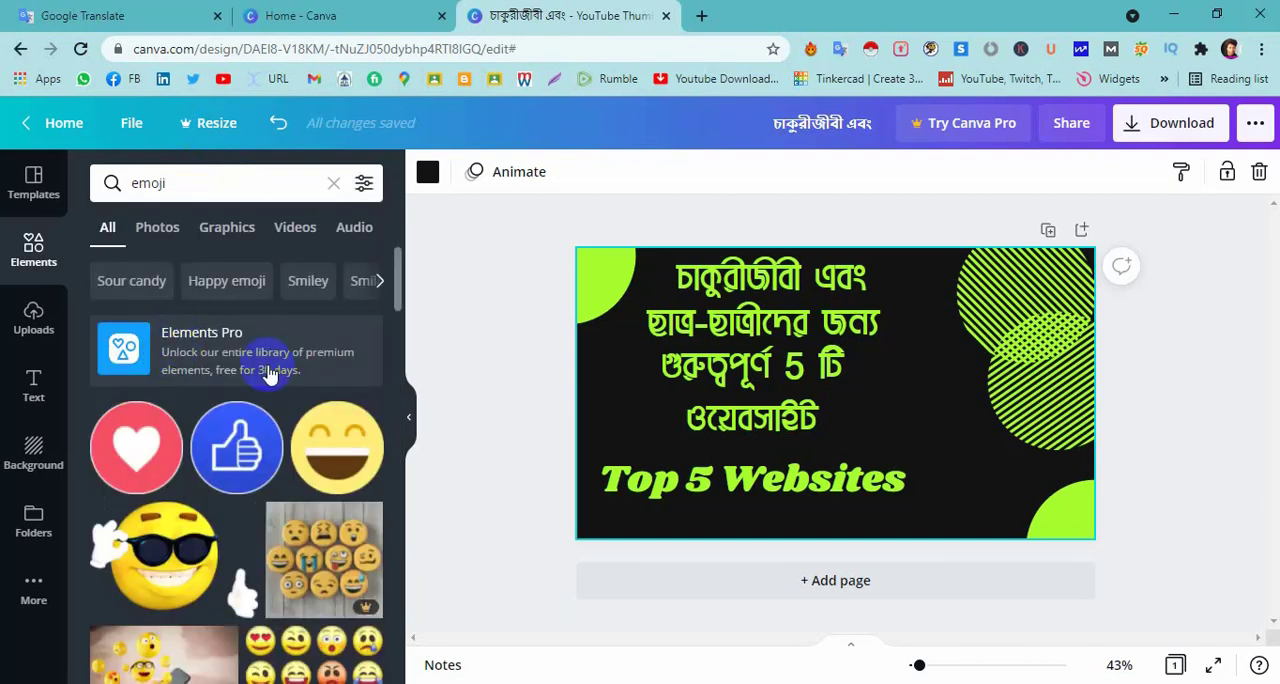
{"action": "scroll", "coordinate": [268, 373], "scroll_direction": "down", "scroll_amount": 4}
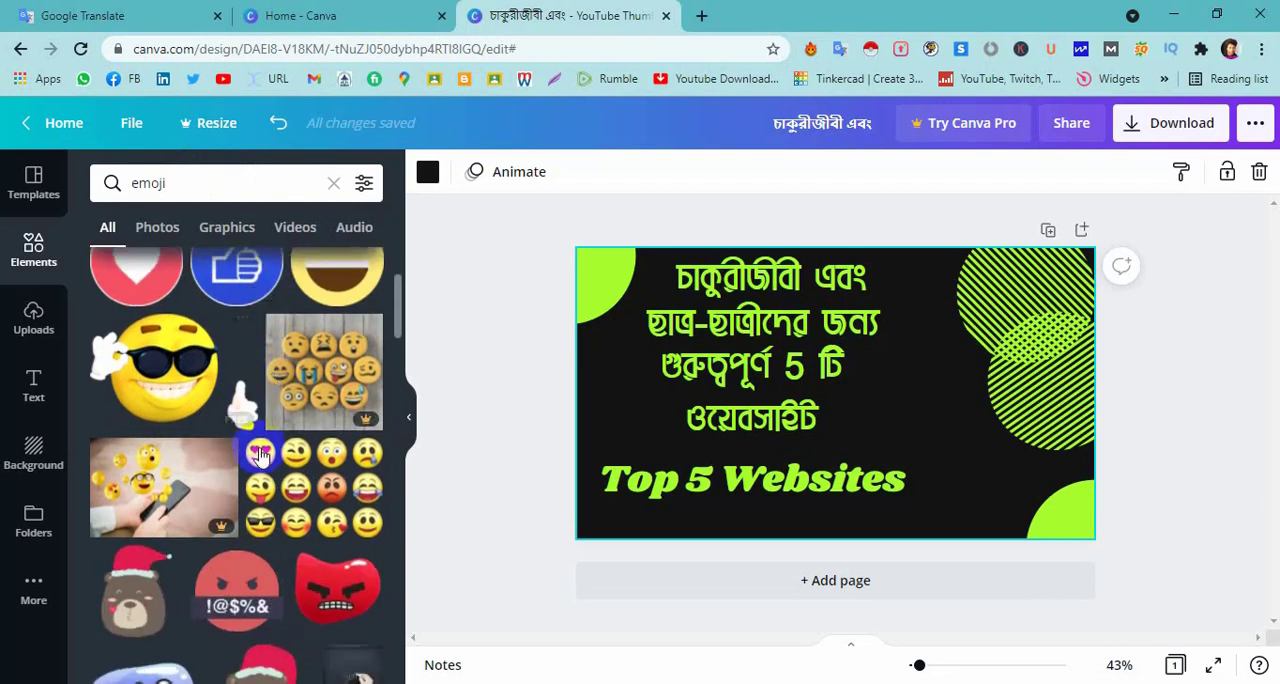
{"action": "left_click", "coordinate": [187, 377]}
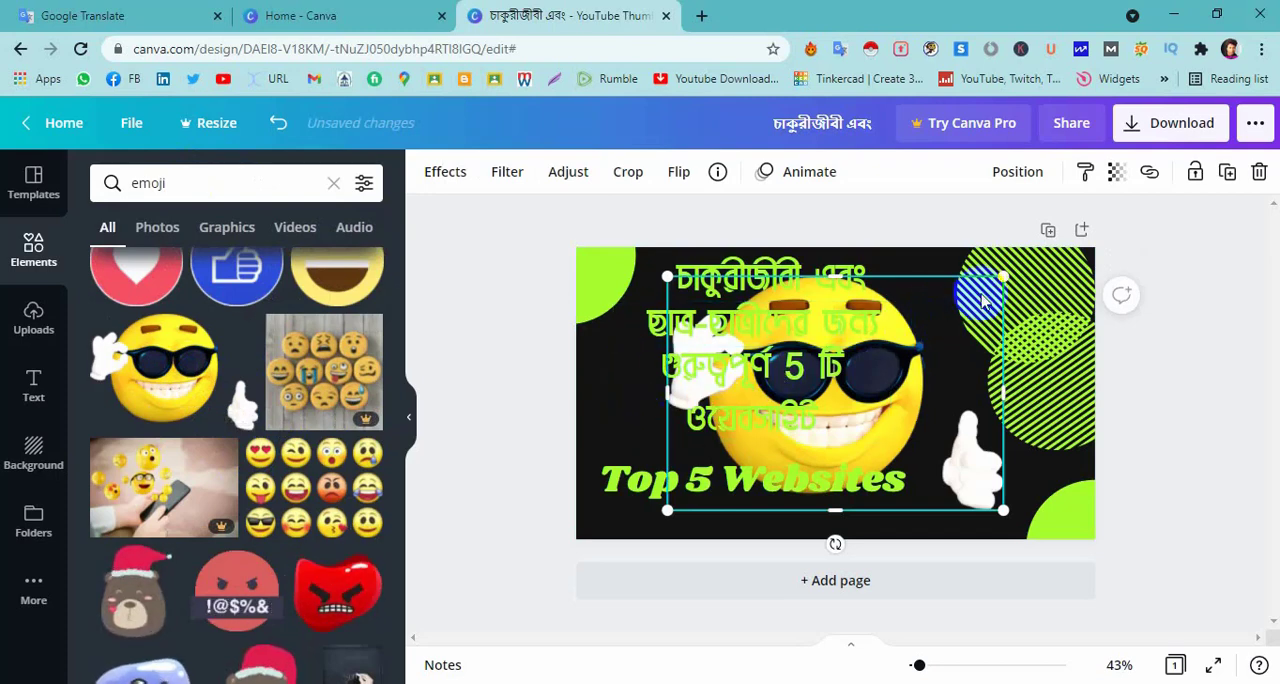
Shrink the sunglasses emoji to about a third of the canvas width and place it right of the two-line Bengali text.
{"action": "left_click_drag", "start_coordinate": [1003, 277], "coordinate": [869, 403]}
{"action": "left_click", "coordinate": [944, 420]}
{"action": "left_click", "coordinate": [815, 457]}
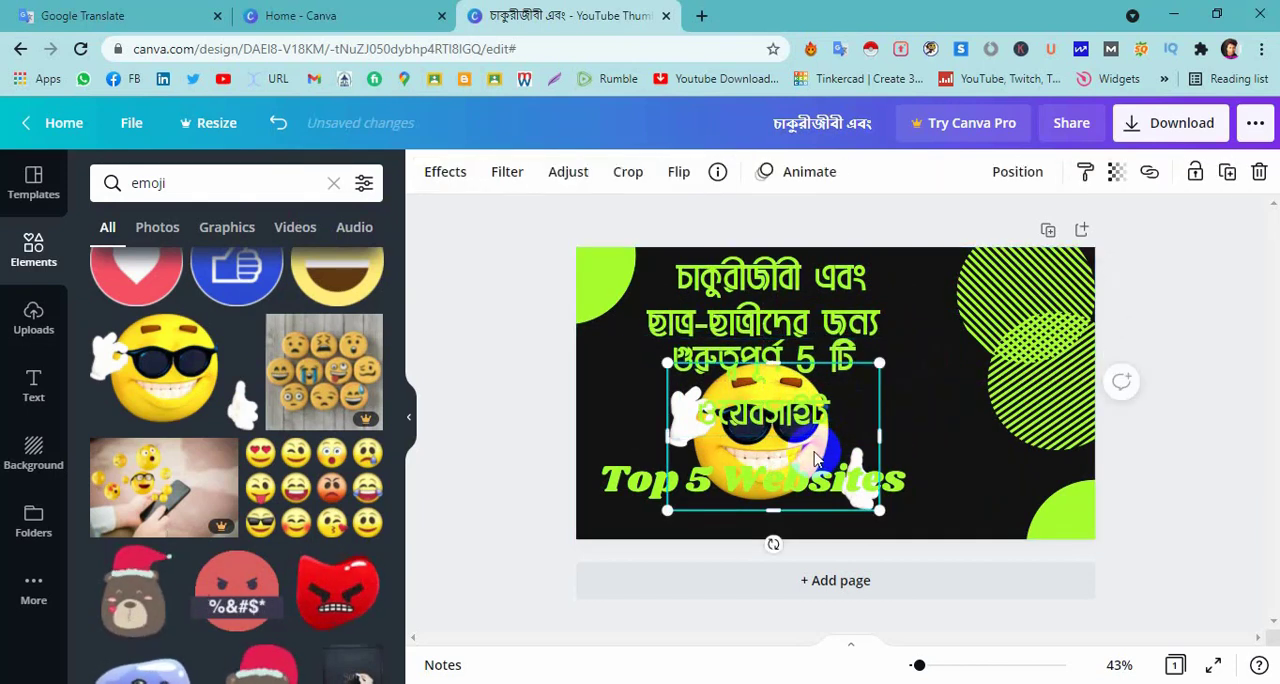
{"action": "left_click", "coordinate": [820, 428]}
{"action": "left_click_drag", "start_coordinate": [826, 455], "coordinate": [999, 419]}
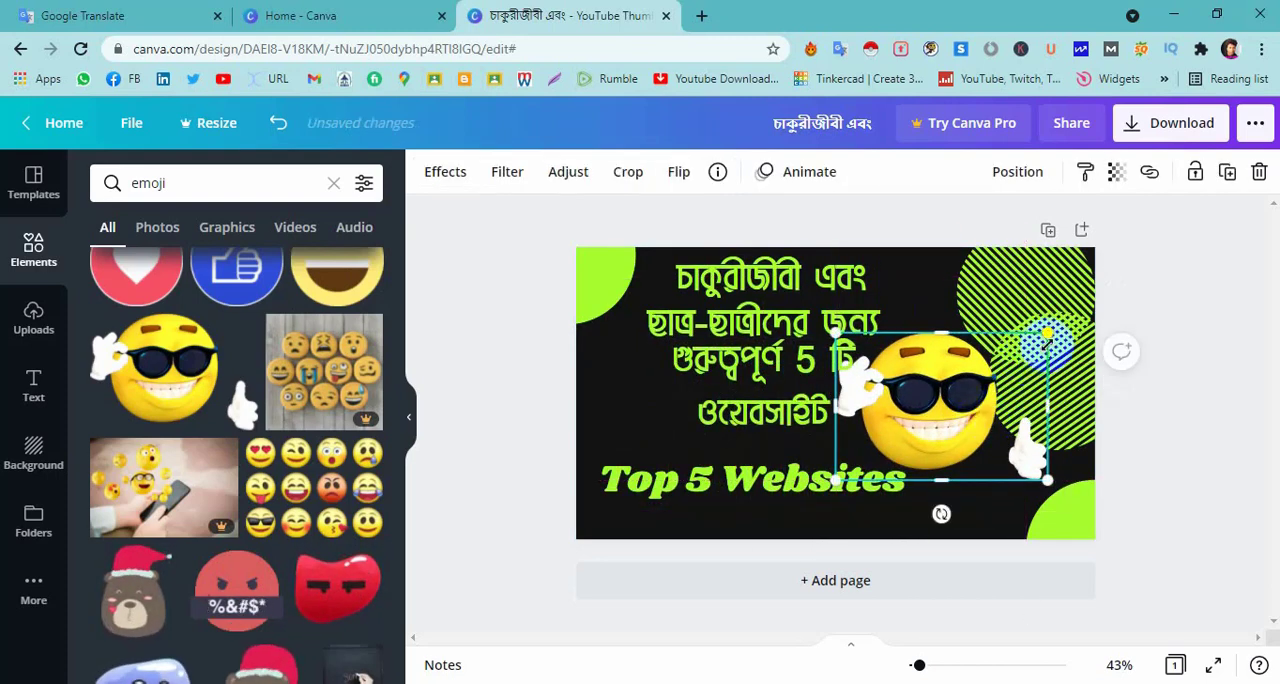
{"action": "left_click_drag", "start_coordinate": [1047, 336], "coordinate": [1014, 356]}
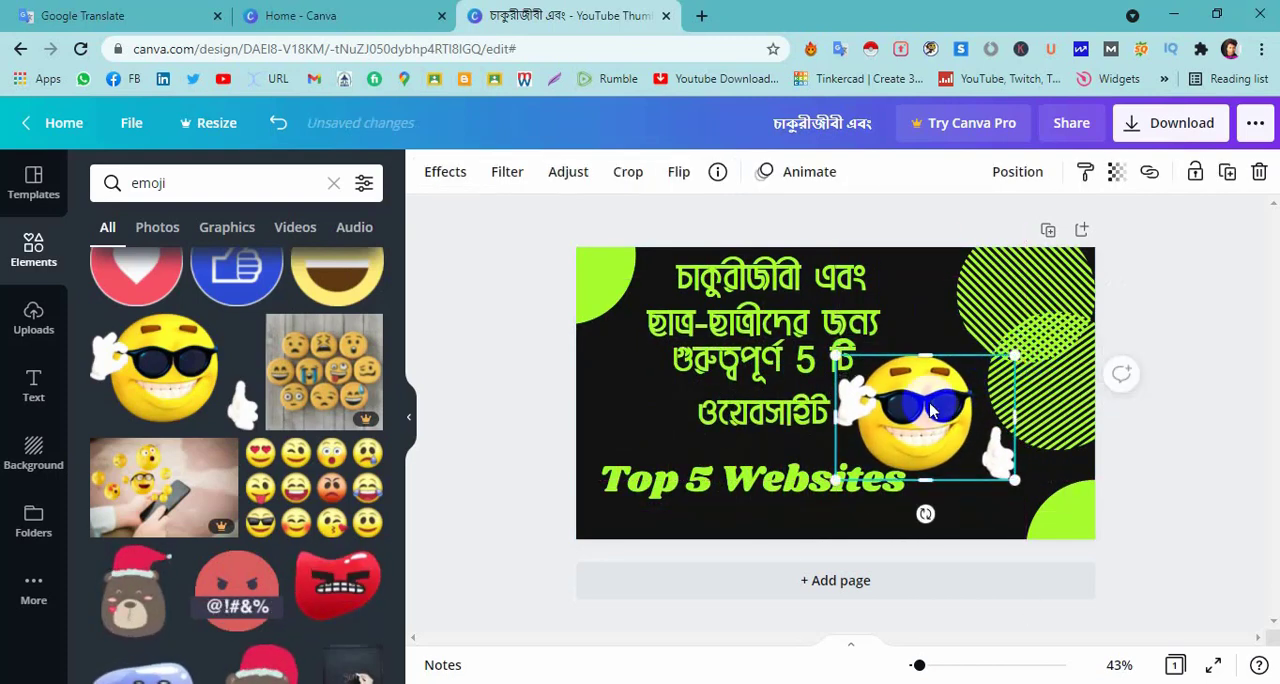
{"action": "left_click_drag", "start_coordinate": [926, 407], "coordinate": [941, 398]}
{"action": "left_click_drag", "start_coordinate": [1022, 349], "coordinate": [1018, 353]}
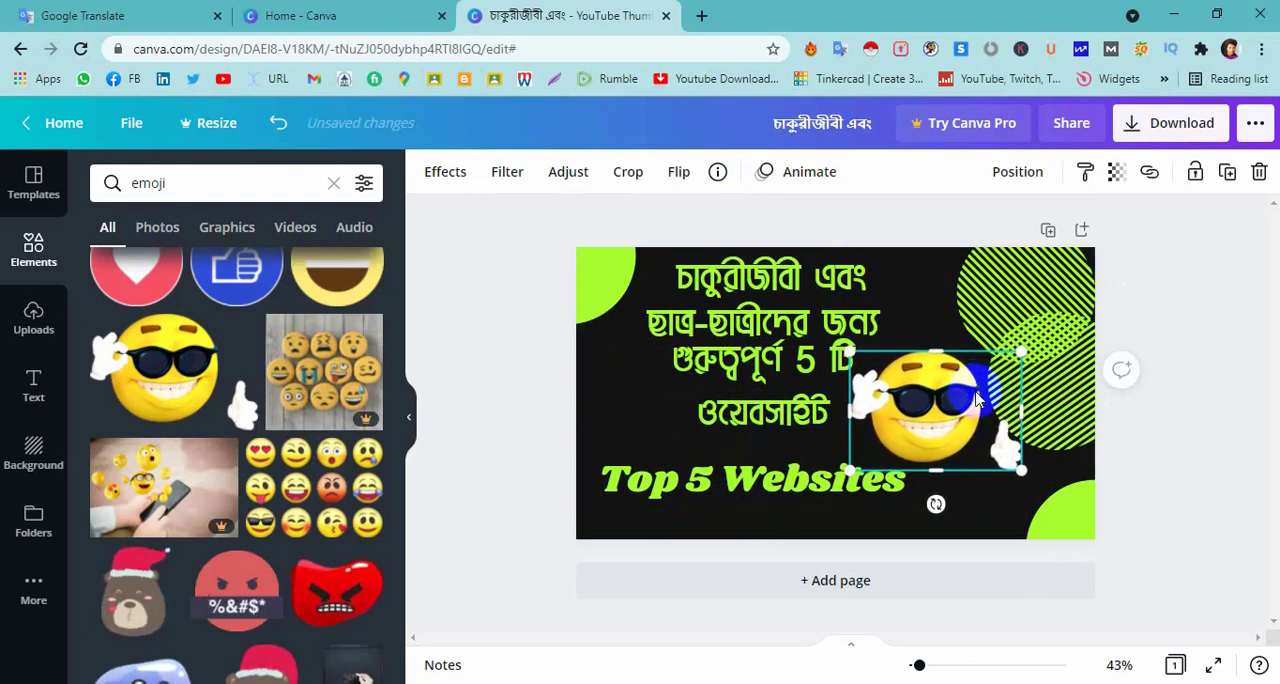
{"action": "left_click", "coordinate": [981, 511]}
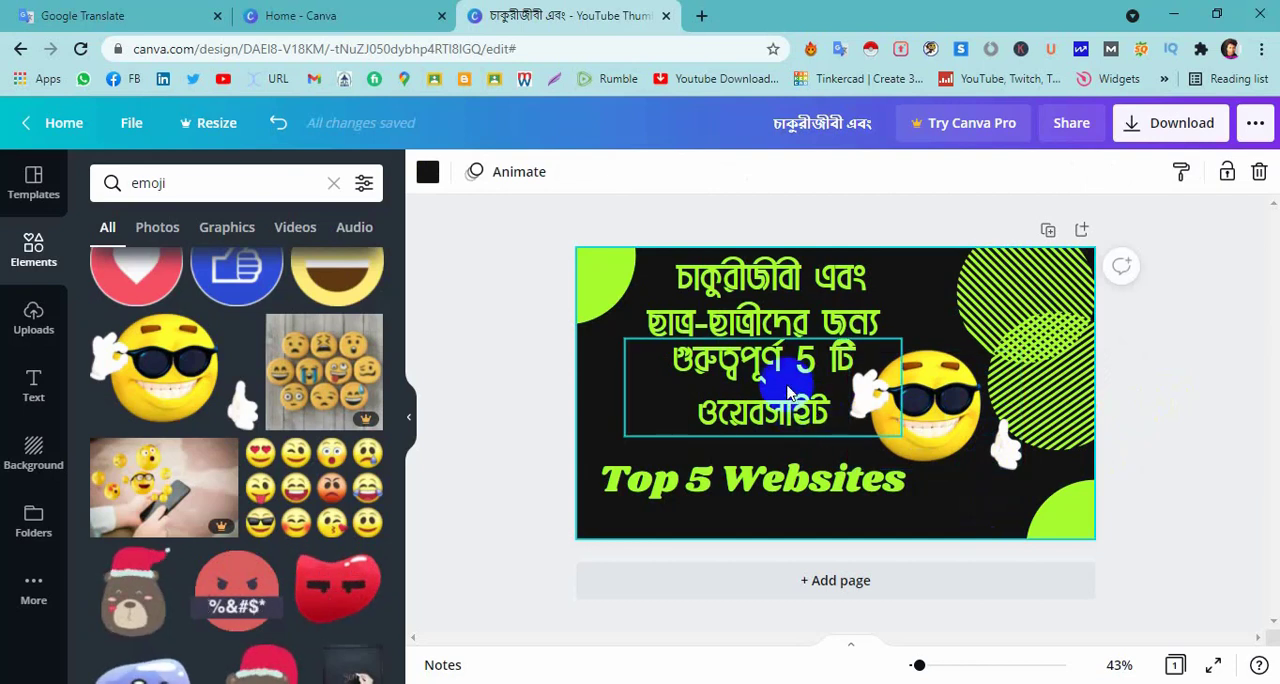
Shift the two-line Bengali text slightly left and down, and move the "Top 5 Websites" heading slightly up beneath it.
{"action": "left_click_drag", "start_coordinate": [787, 393], "coordinate": [770, 386]}
{"action": "left_click", "coordinate": [977, 496]}
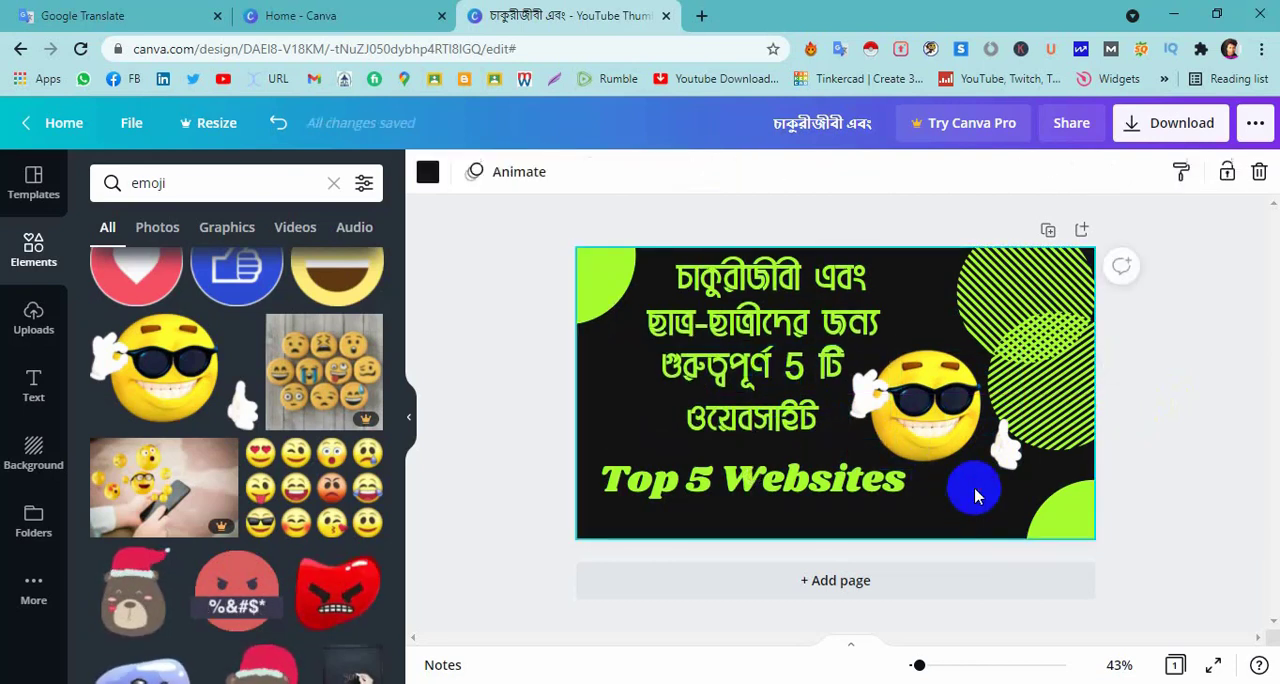
{"action": "left_click", "coordinate": [1160, 403]}
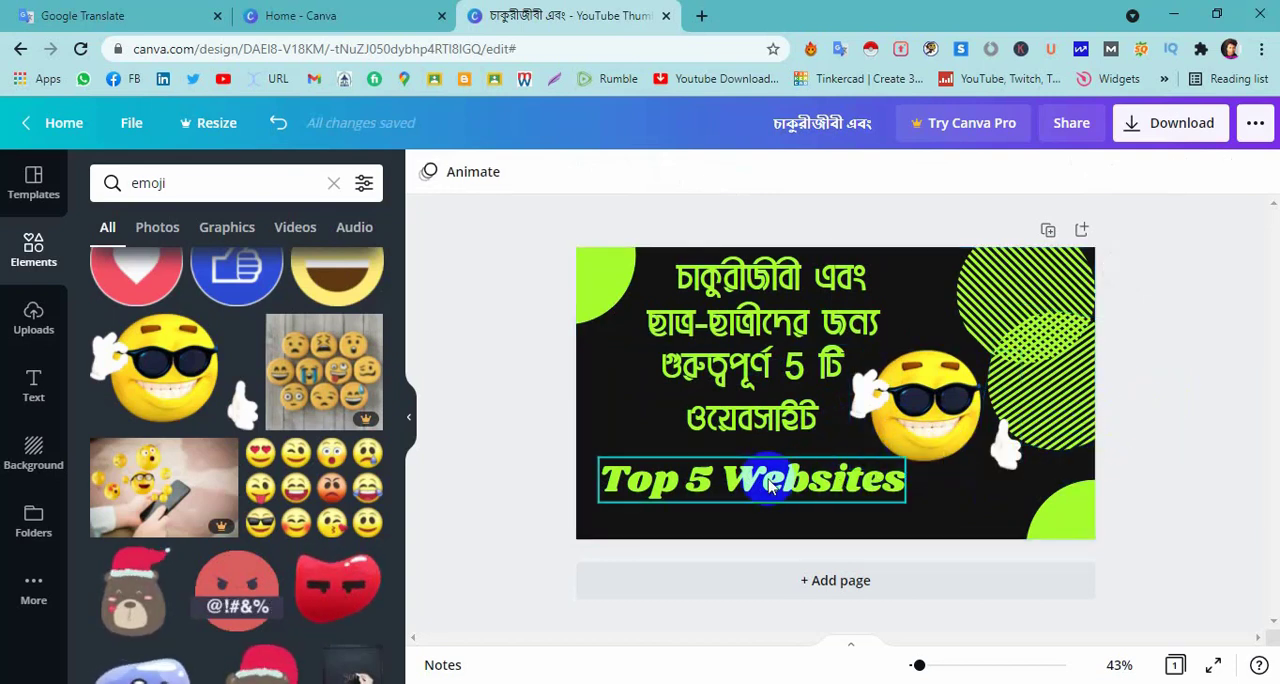
{"action": "left_click_drag", "start_coordinate": [766, 474], "coordinate": [766, 472]}
{"action": "left_click", "coordinate": [872, 500]}
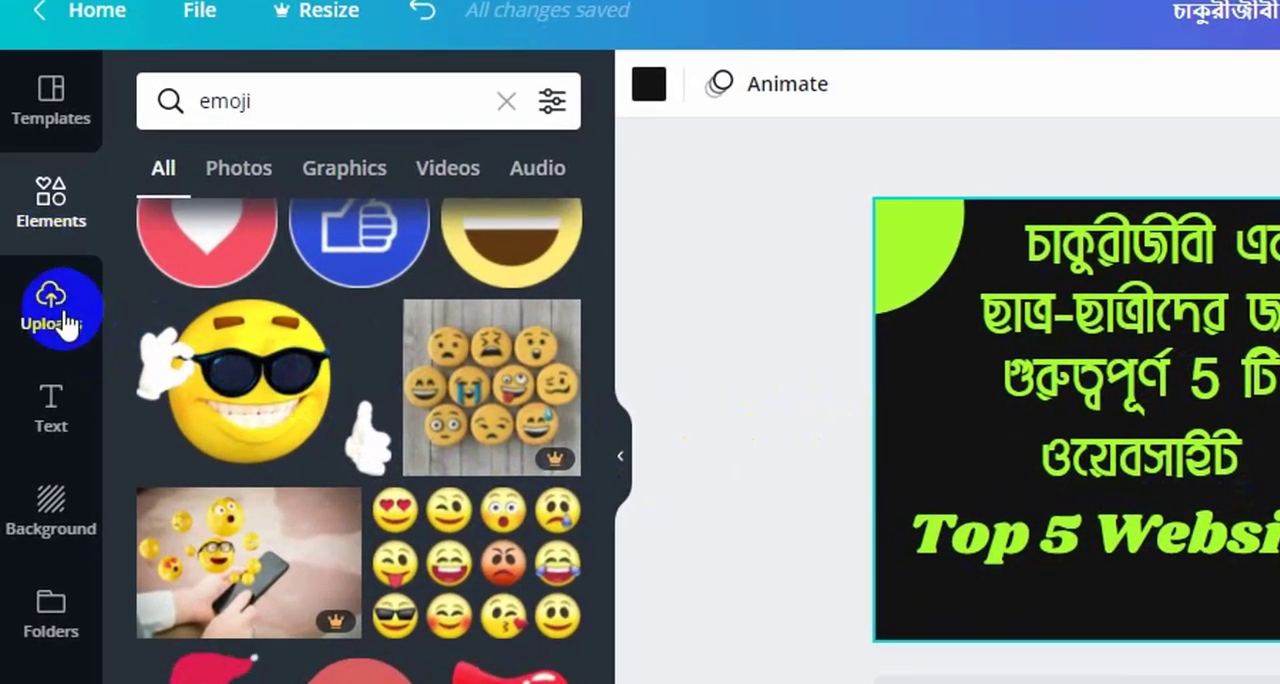
{"action": "left_click", "coordinate": [55, 322]}
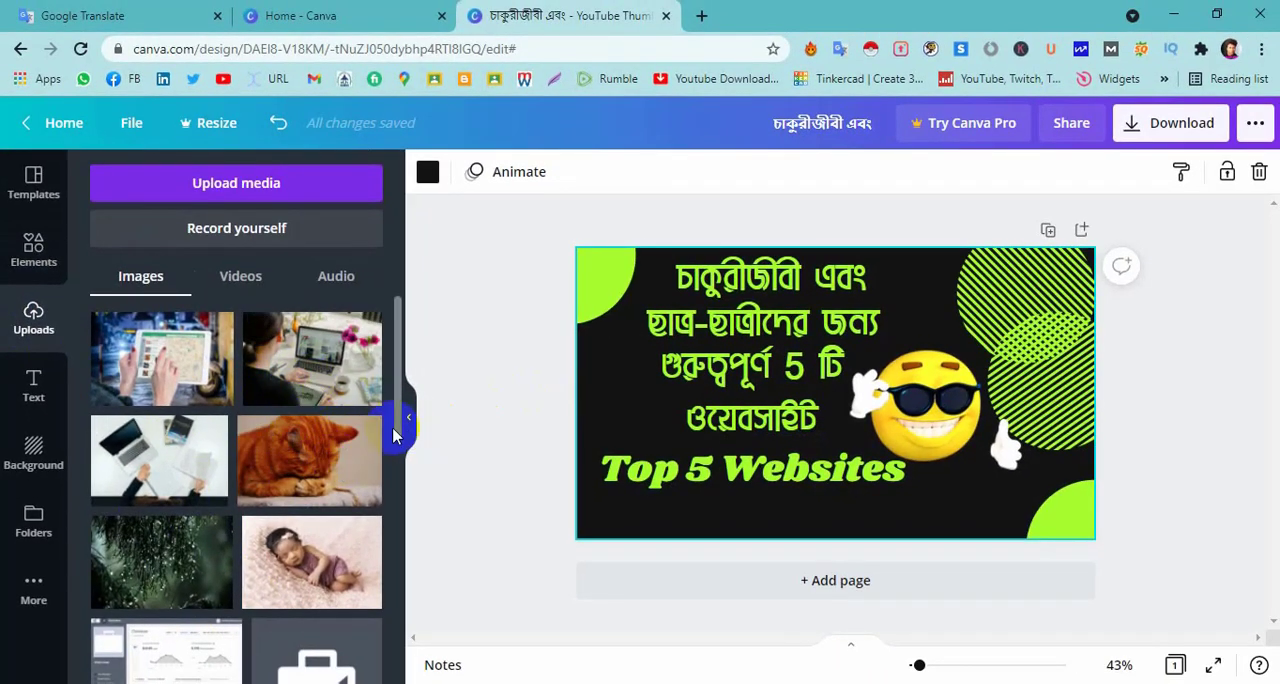
{"action": "left_click", "coordinate": [491, 410]}
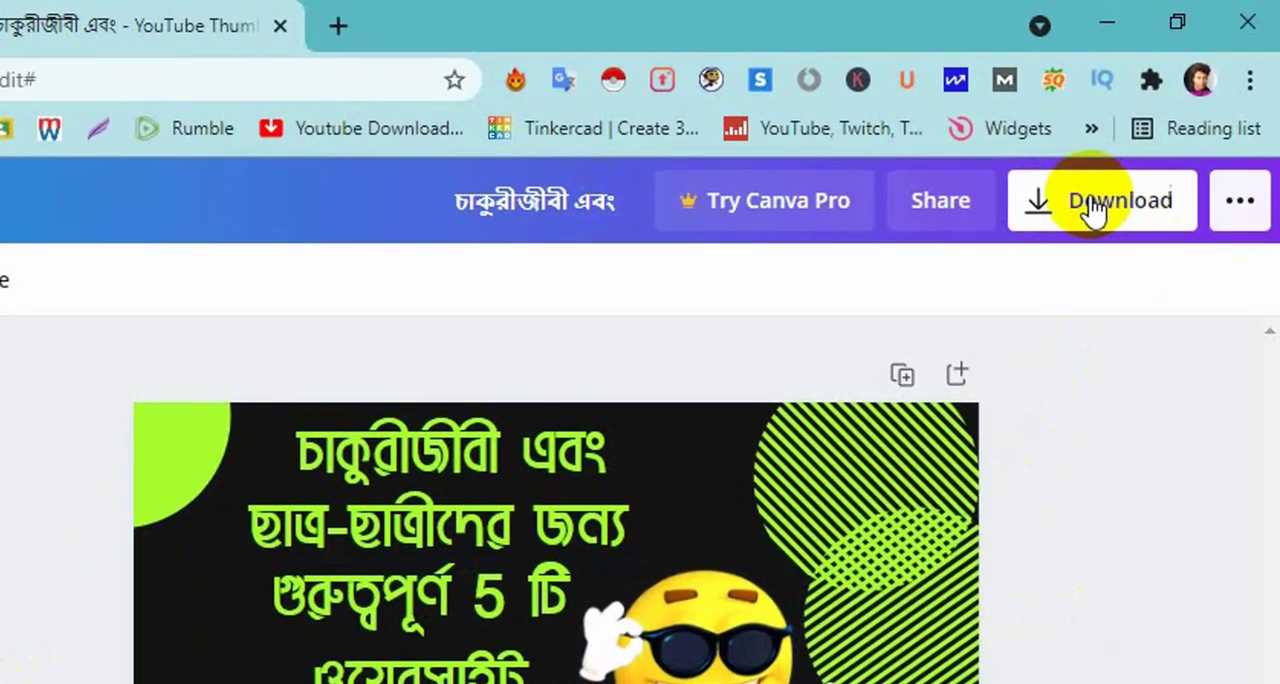
Download the thumbnail as a PNG file and close the sharing dialog.
{"action": "left_click", "coordinate": [1120, 210]}
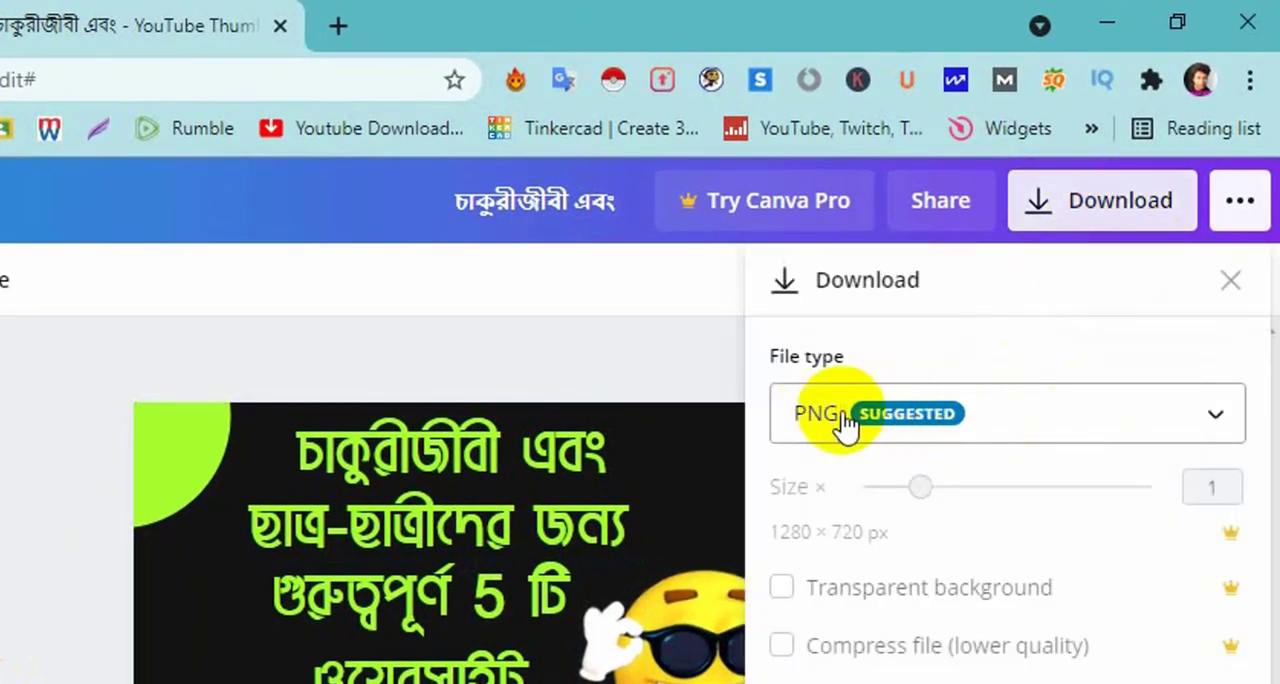
{"action": "left_click", "coordinate": [1013, 425]}
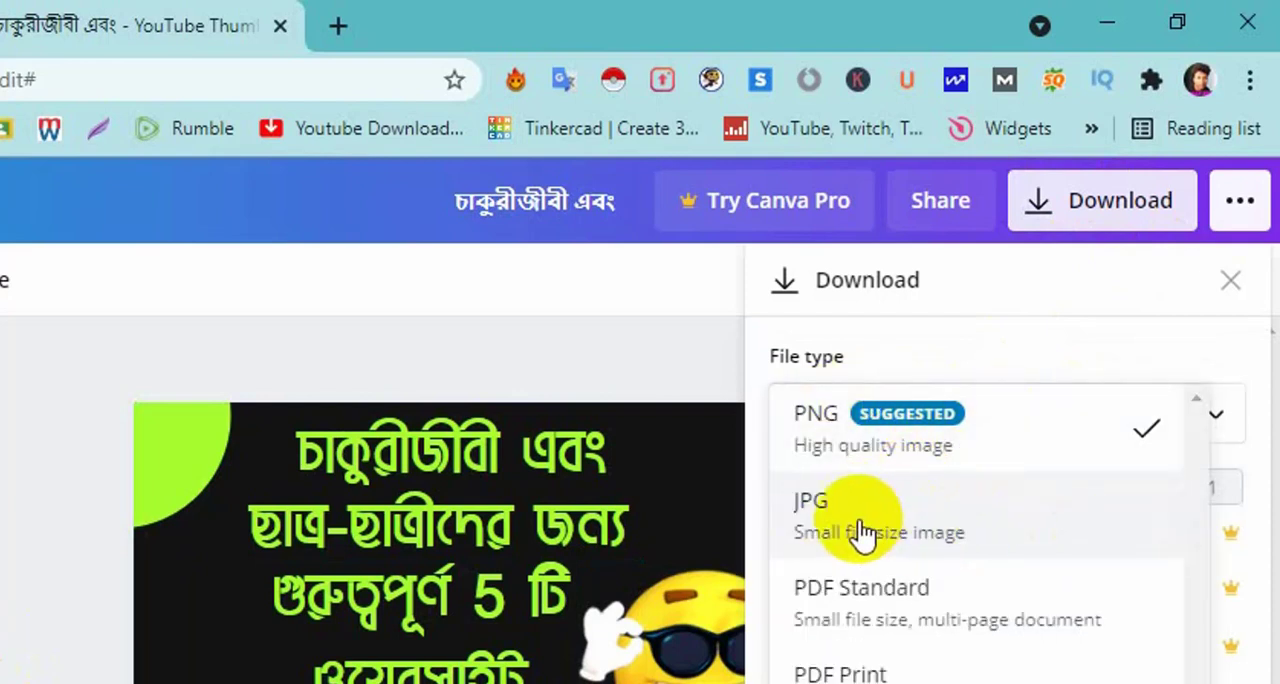
{"action": "left_click", "coordinate": [1008, 440]}
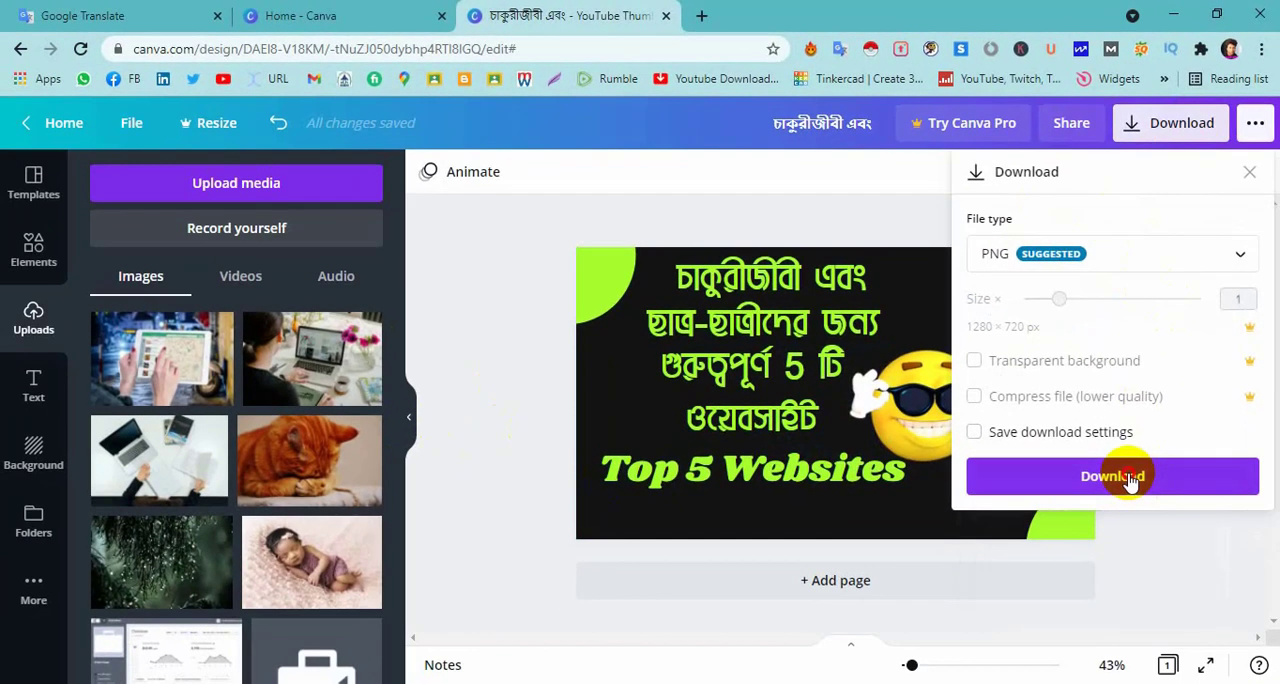
{"action": "left_click", "coordinate": [1110, 512]}
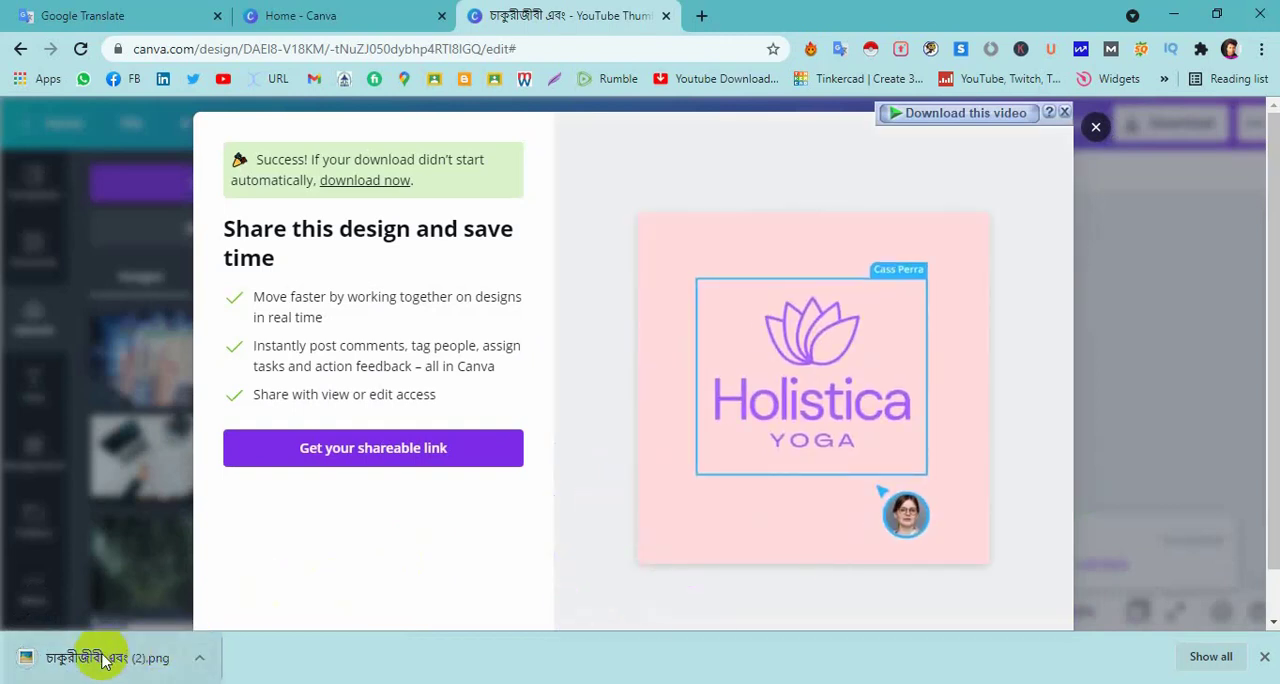
{"action": "left_click", "coordinate": [1096, 127]}
View the downloaded PNG thumbnail in the image viewer, close it and return to the design.
{"action": "left_click", "coordinate": [128, 664]}
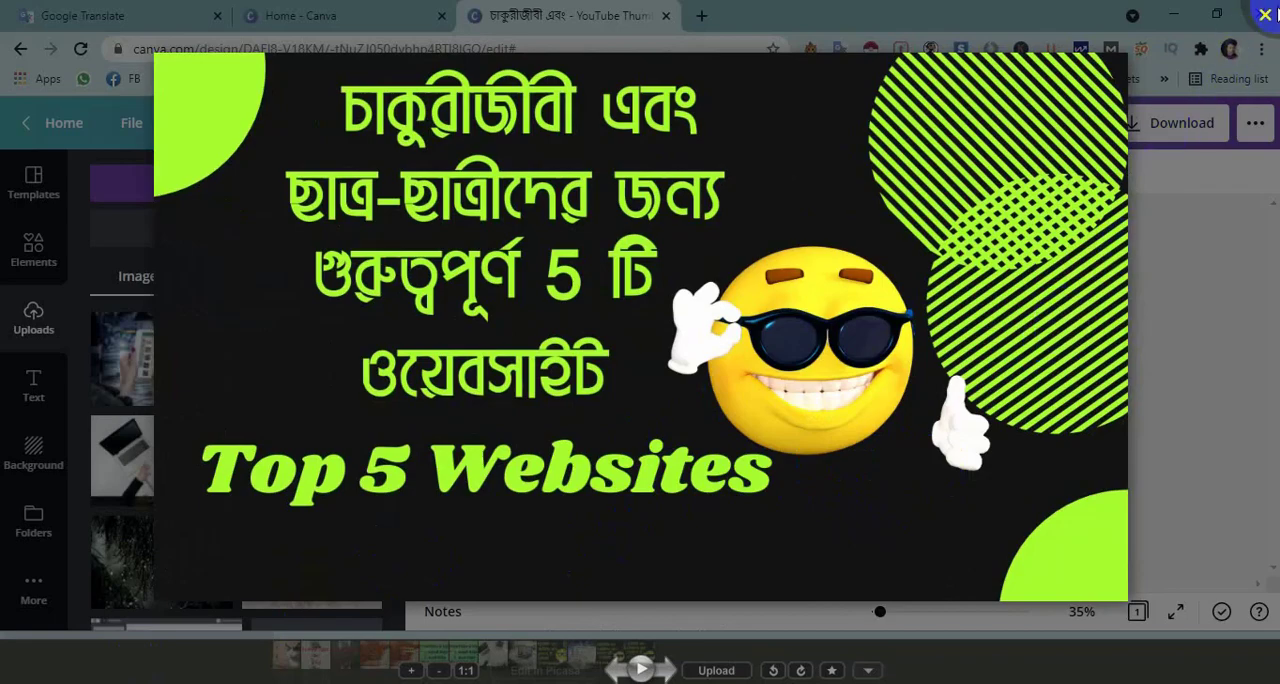
{"action": "left_click", "coordinate": [1265, 16]}
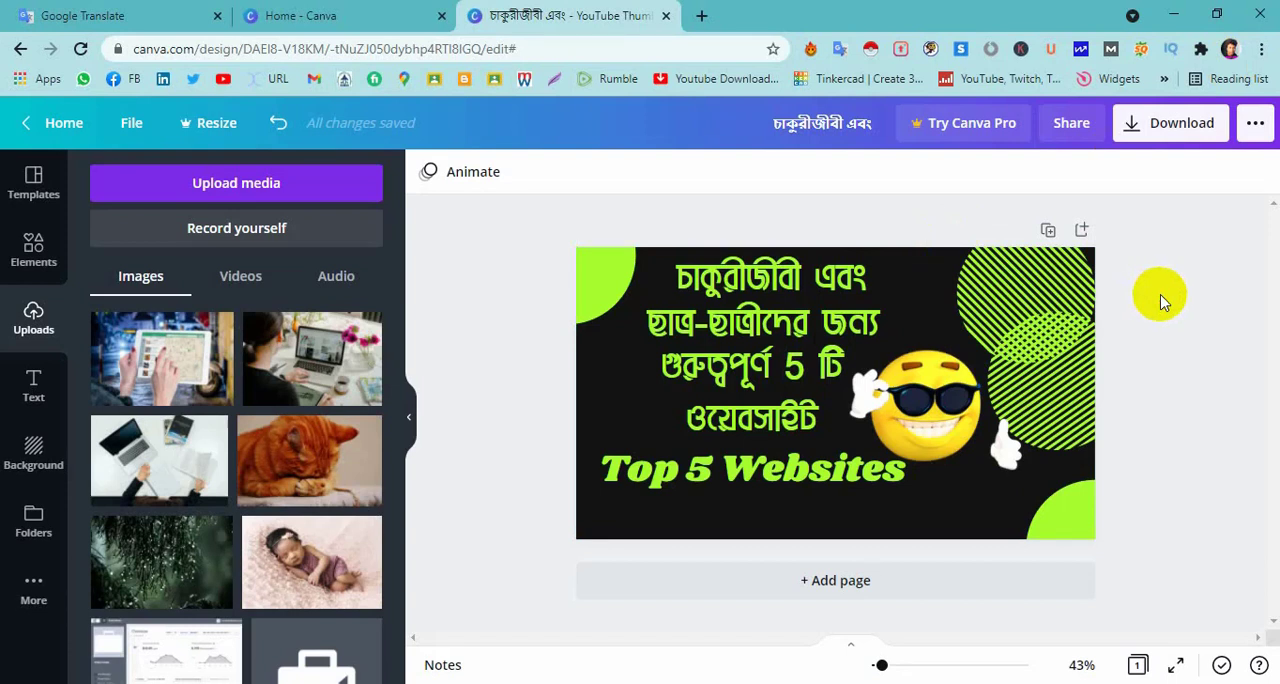
{"action": "left_click", "coordinate": [1020, 430]}
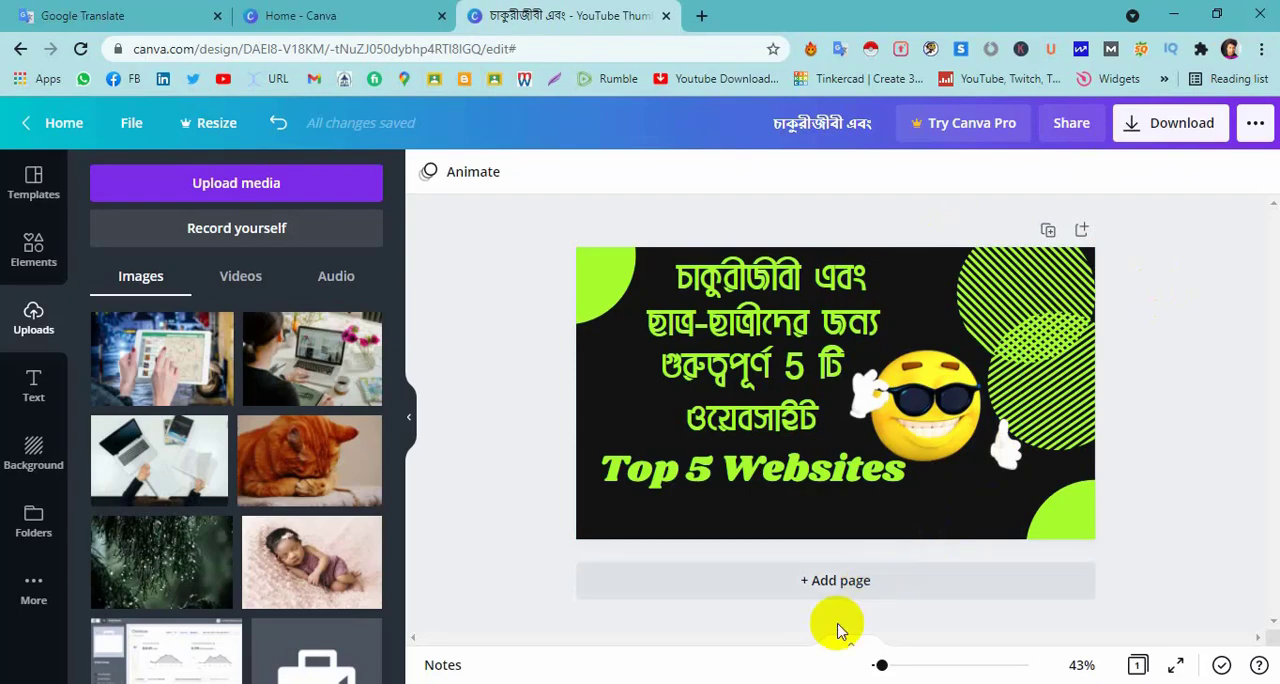